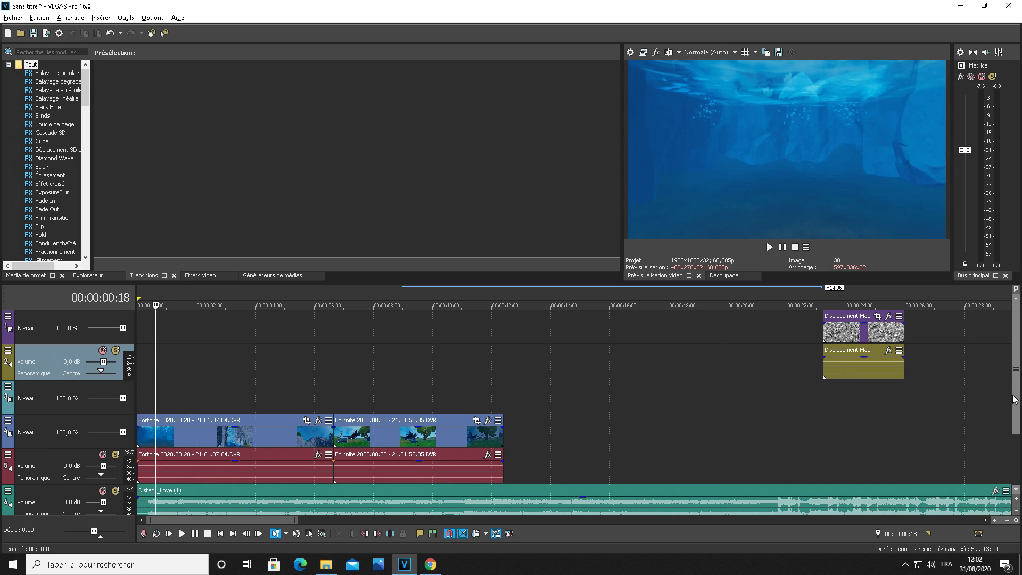
Step: Insert a text media event on the empty video track 3 near the start of the first Fortnite clip
right_click(182, 355)
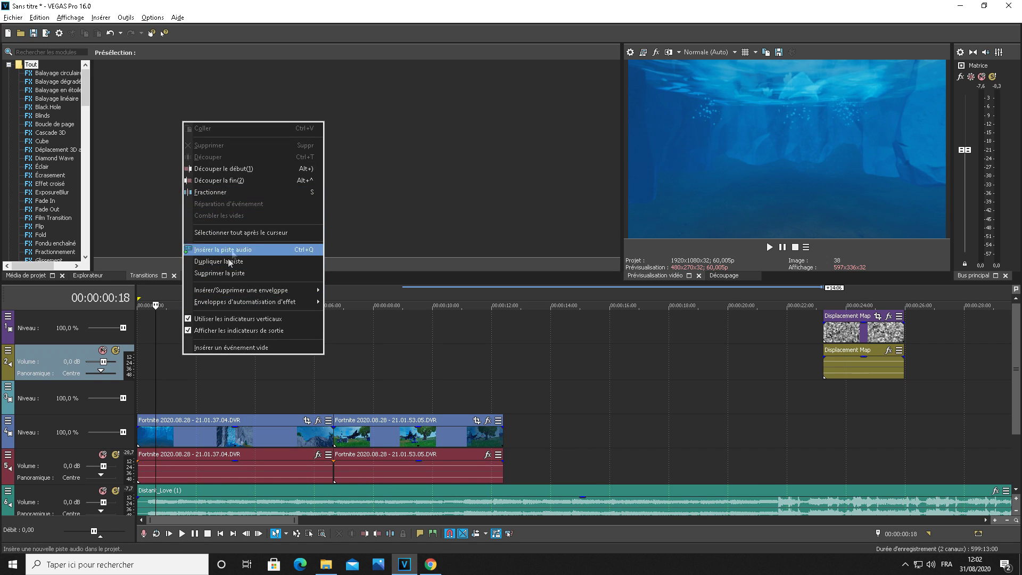
left_click(155, 368)
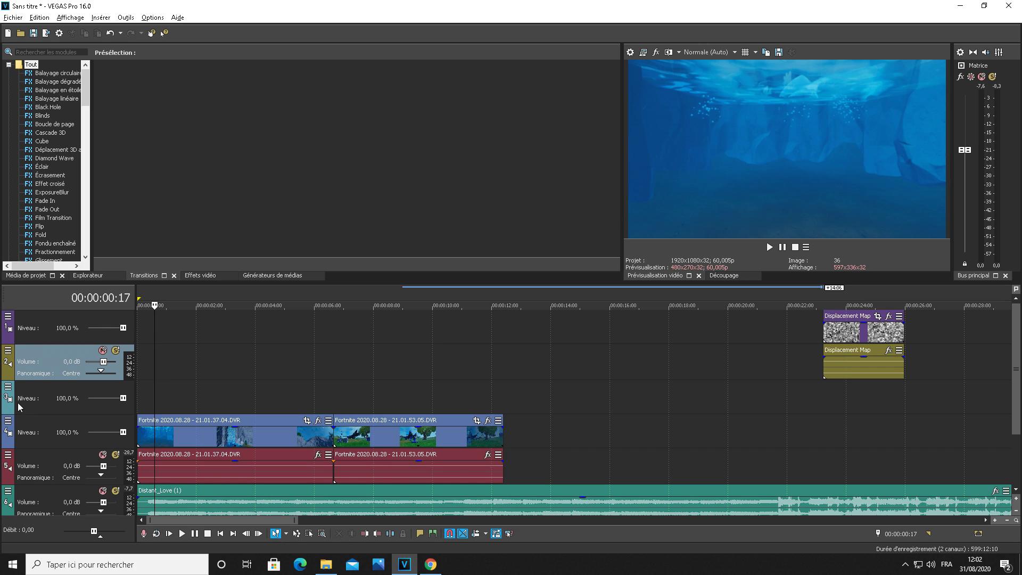
right_click(156, 401)
left_click(174, 383)
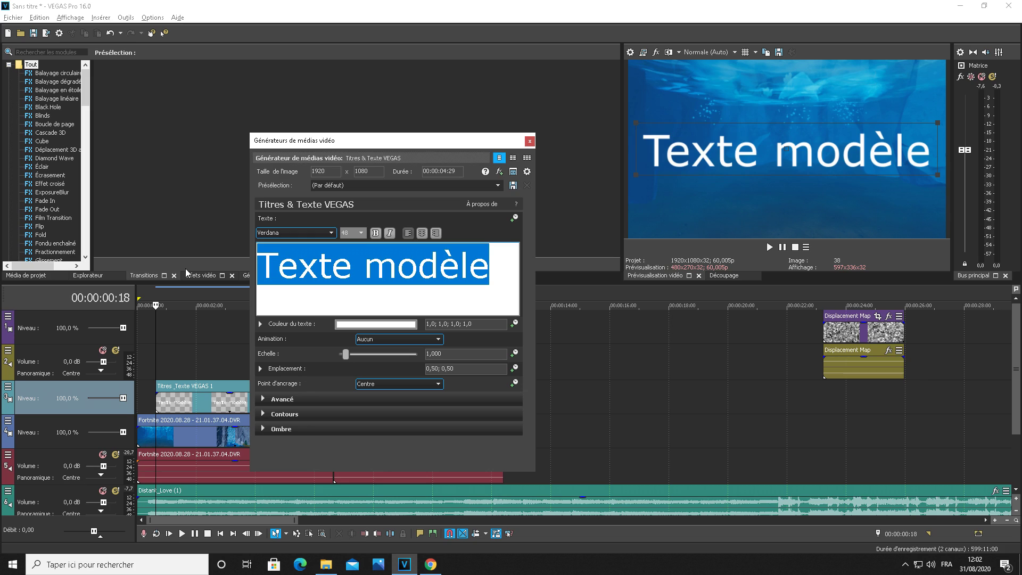
Step: Replace the sample text of the title with "Highlights"
key("BackSpace")
type("D")
type("i")
key("BackSpace")
key("BackSpace")
type("High")
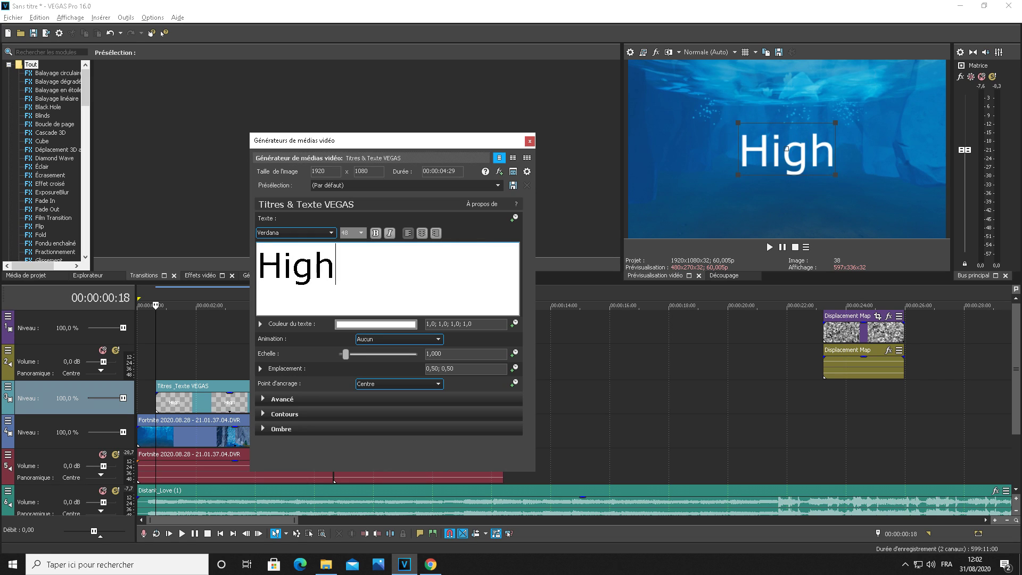
type("li")
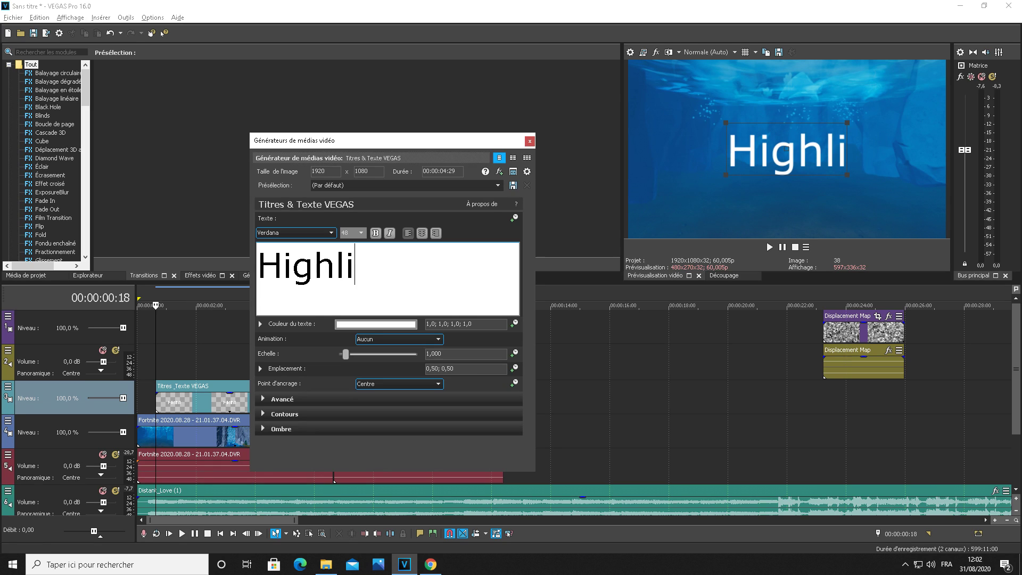
type("ghts")
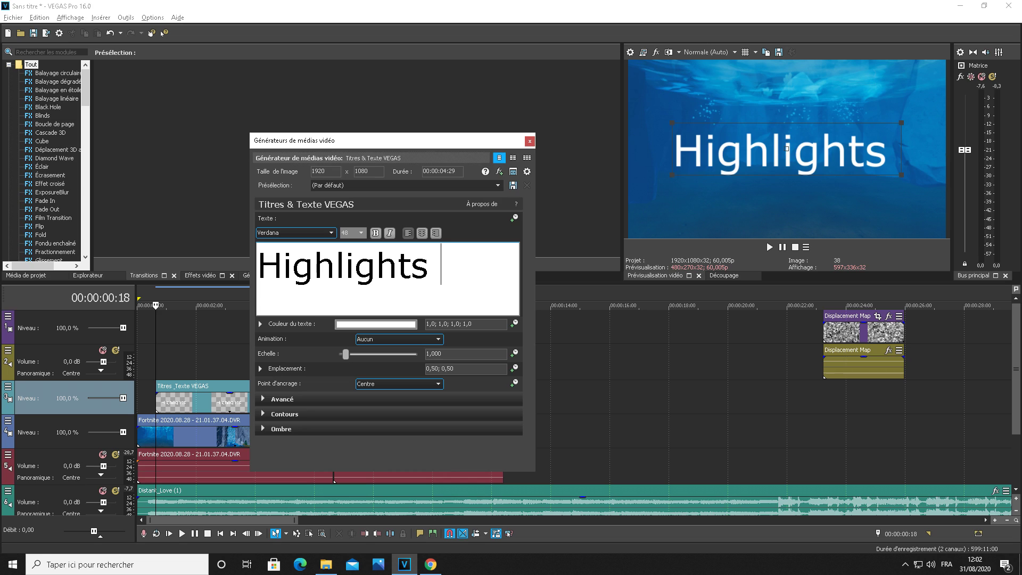
Step: Add the number 16 after "Highlights" in the title text
key("ctrl+alt+9")
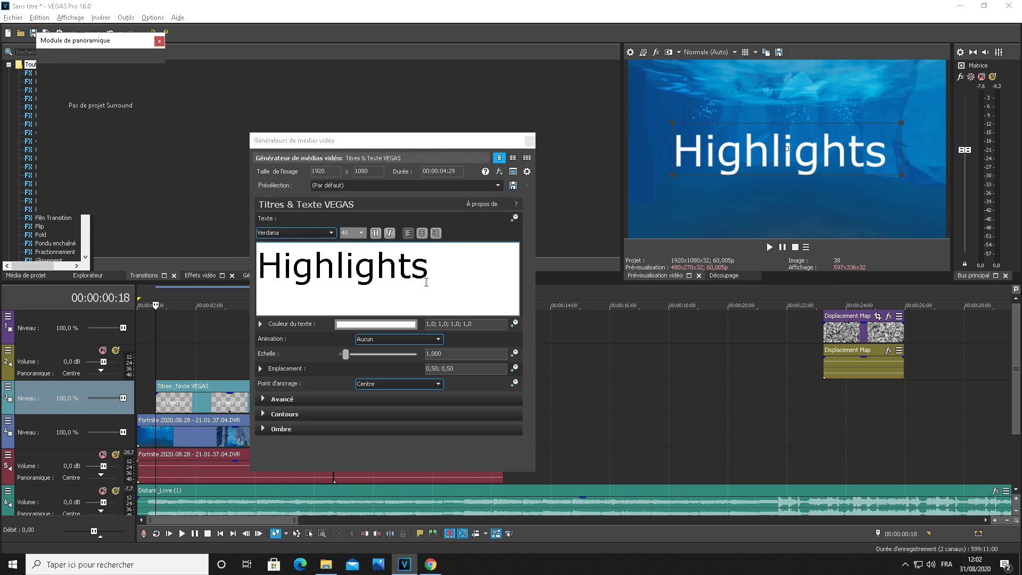
left_click(159, 40)
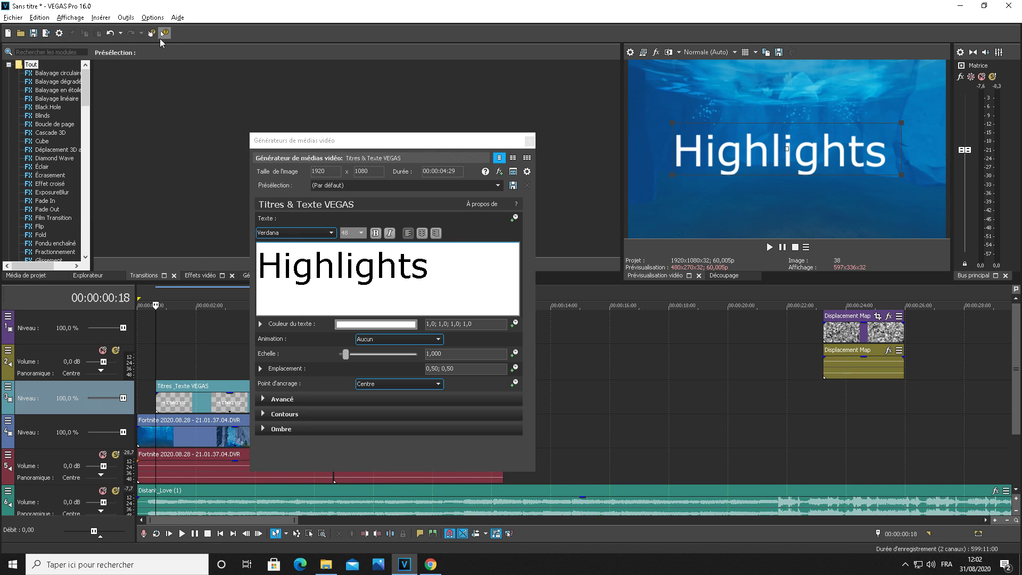
left_click(443, 268)
double_click(443, 268)
left_click(442, 268)
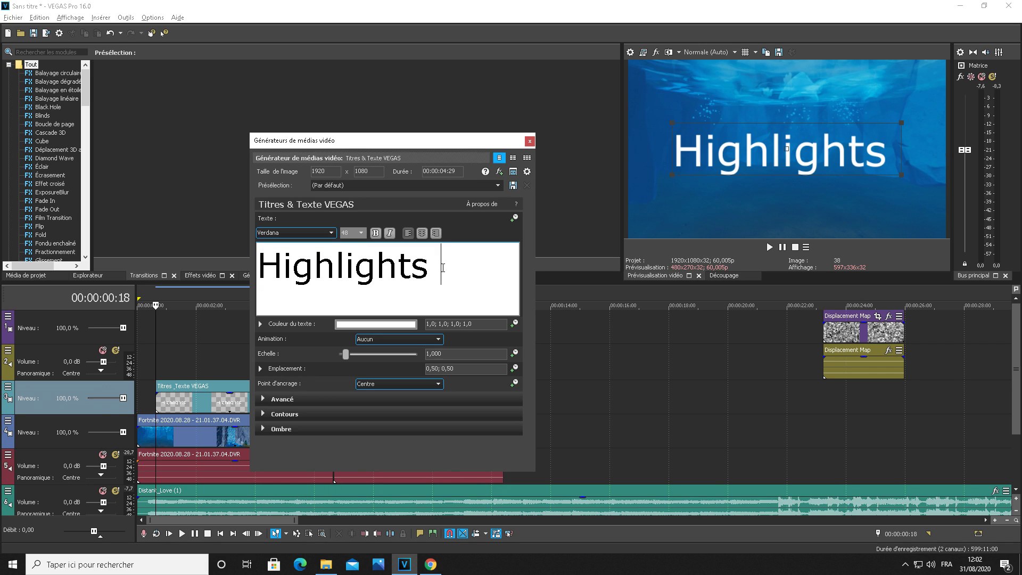
type("16")
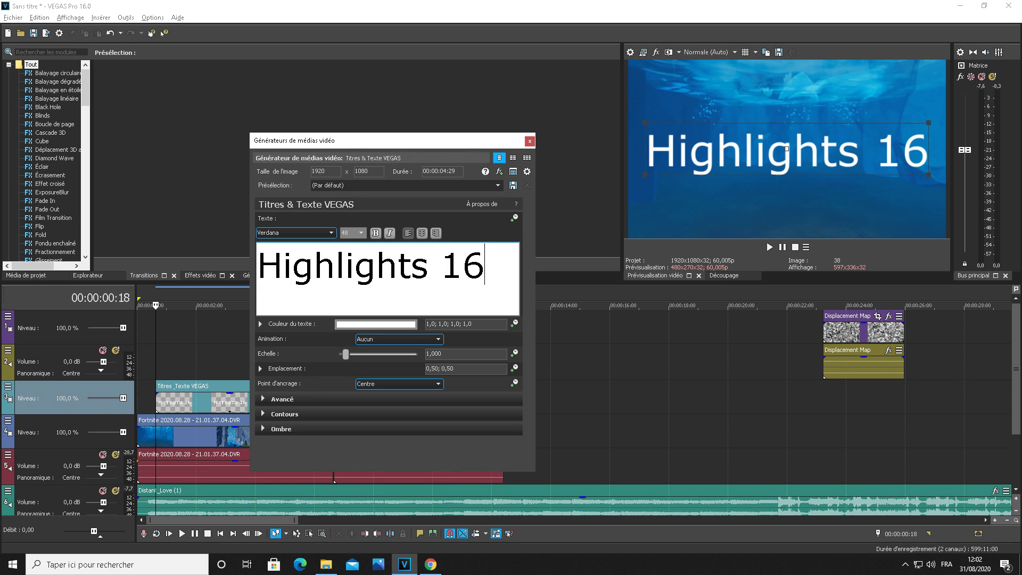
Step: Change the font of the whole "Highlights 16" title to Dimbo Regular
left_click_drag(498, 265, 306, 262)
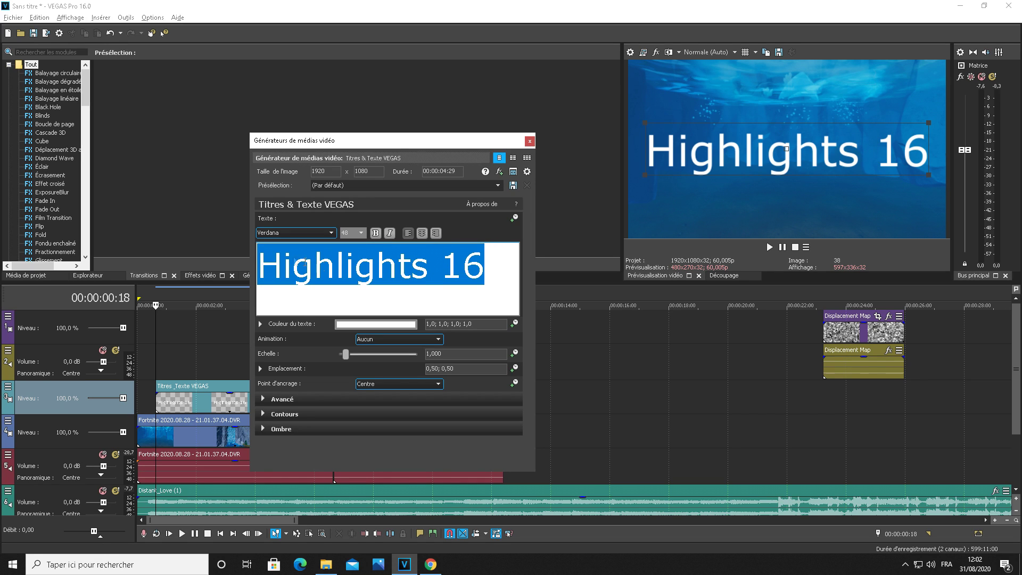
left_click(325, 233)
scroll(316, 349, "up", 10)
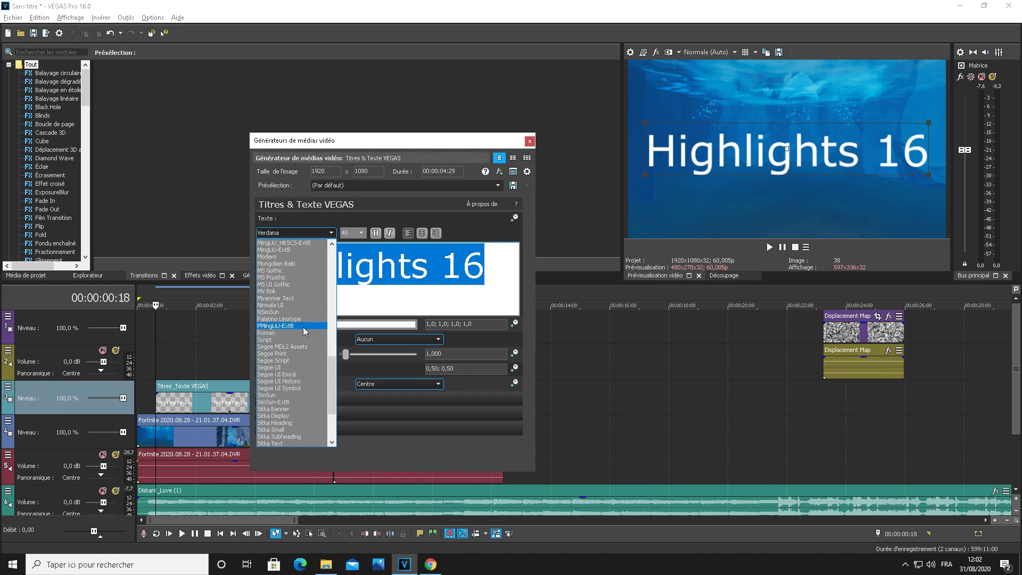
scroll(316, 349, "up", 1)
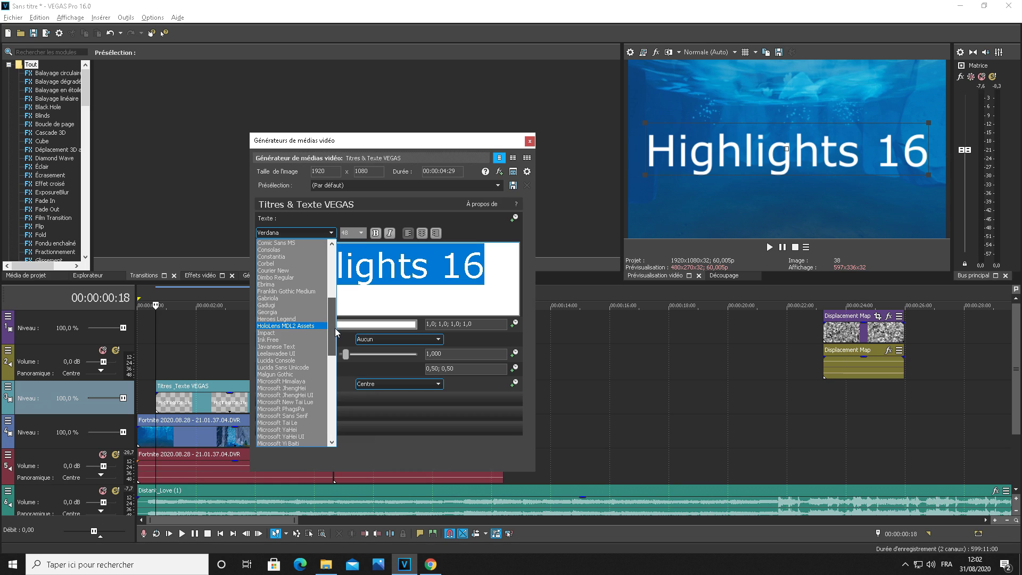
scroll(334, 330, "up", 1)
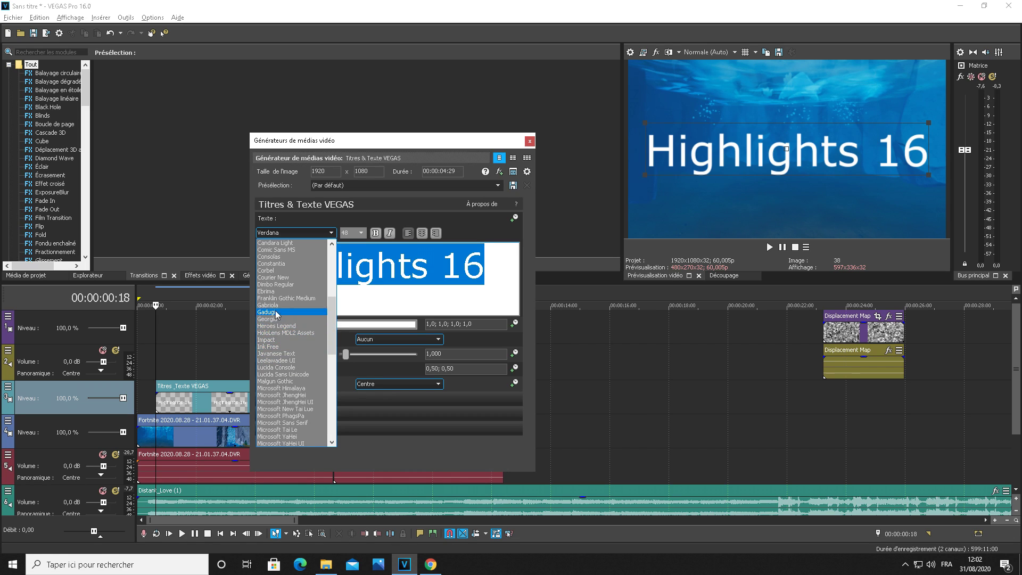
left_click(286, 285)
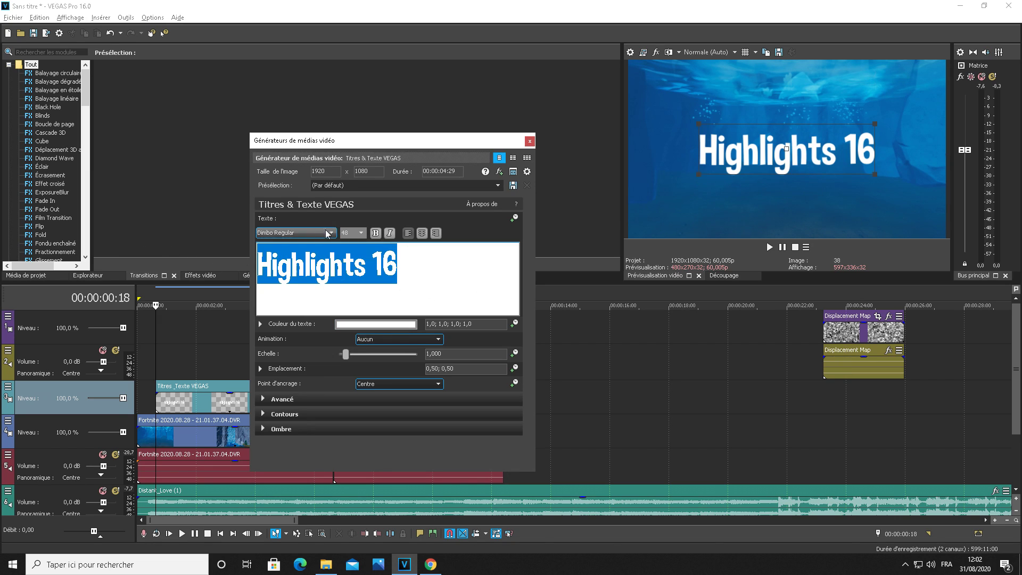
Step: Give the title a black outline with a width of 10,000 and close the generator settings
left_click(264, 414)
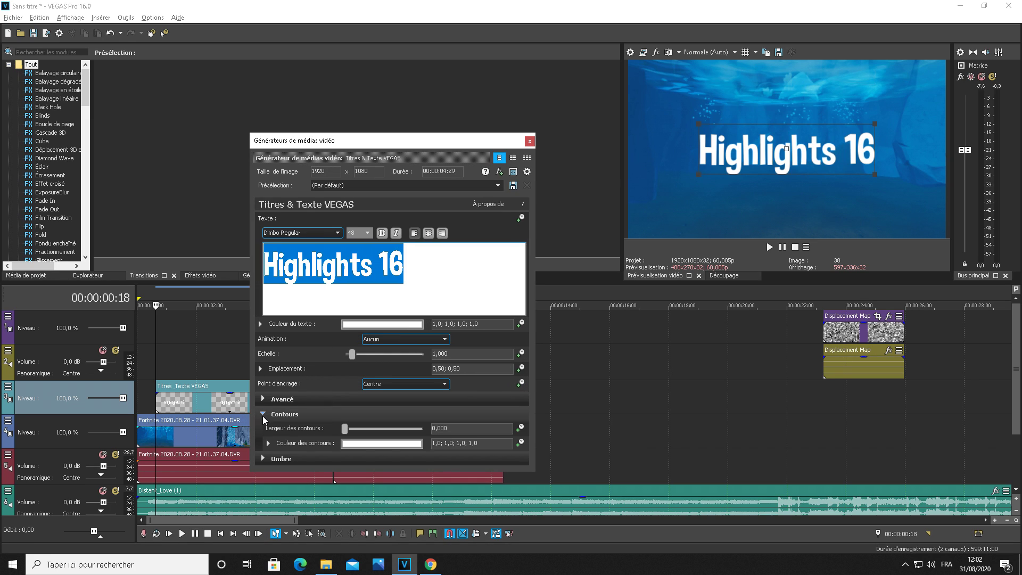
left_click_drag(343, 433, 290, 548)
left_click(417, 444)
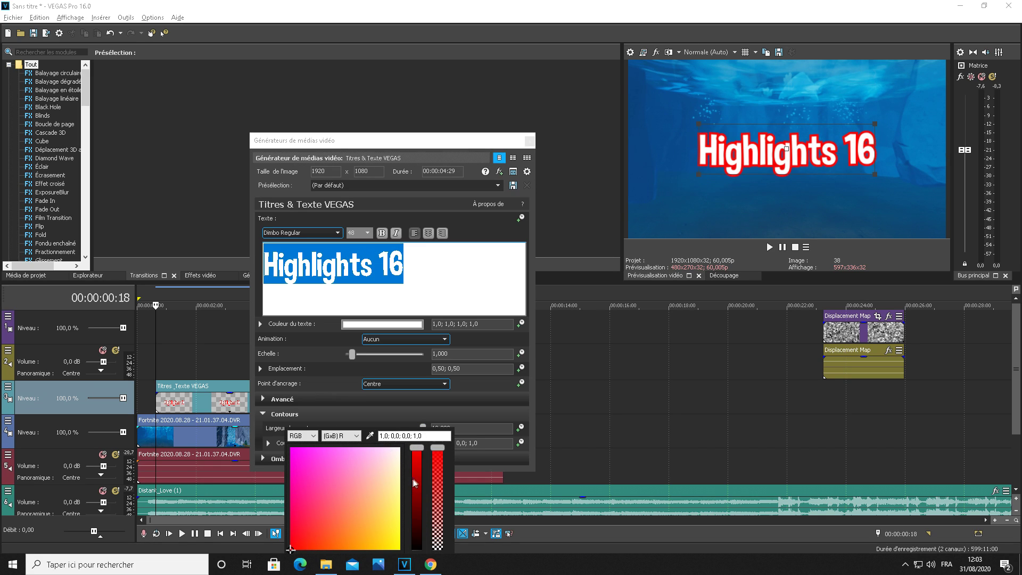
left_click_drag(417, 449, 417, 548)
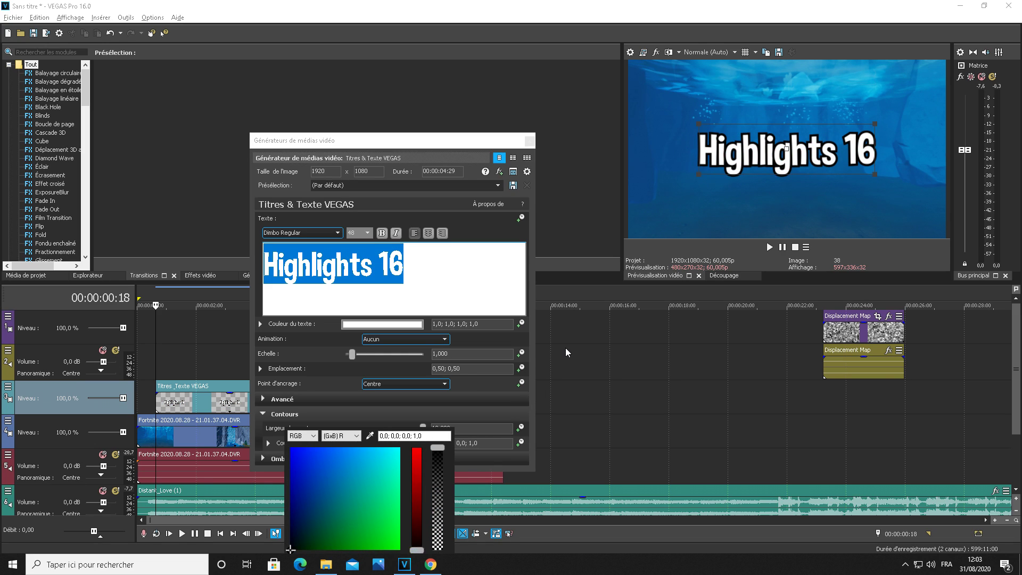
left_click(526, 90)
left_click(529, 142)
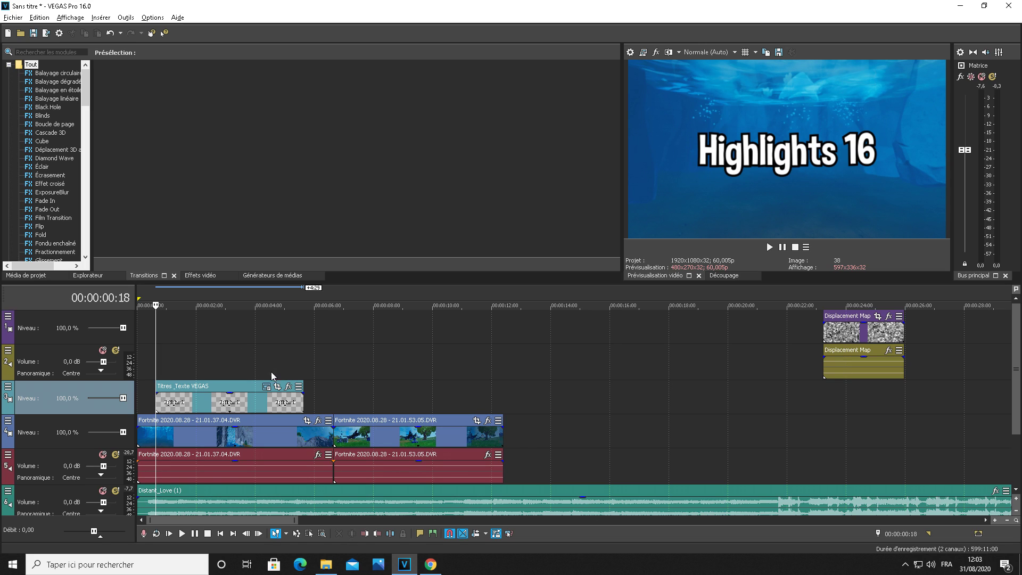
Step: Enable a black shadow on the title with X offset 0,088, Y offset 0,129 and blur 0,531
left_click(265, 387)
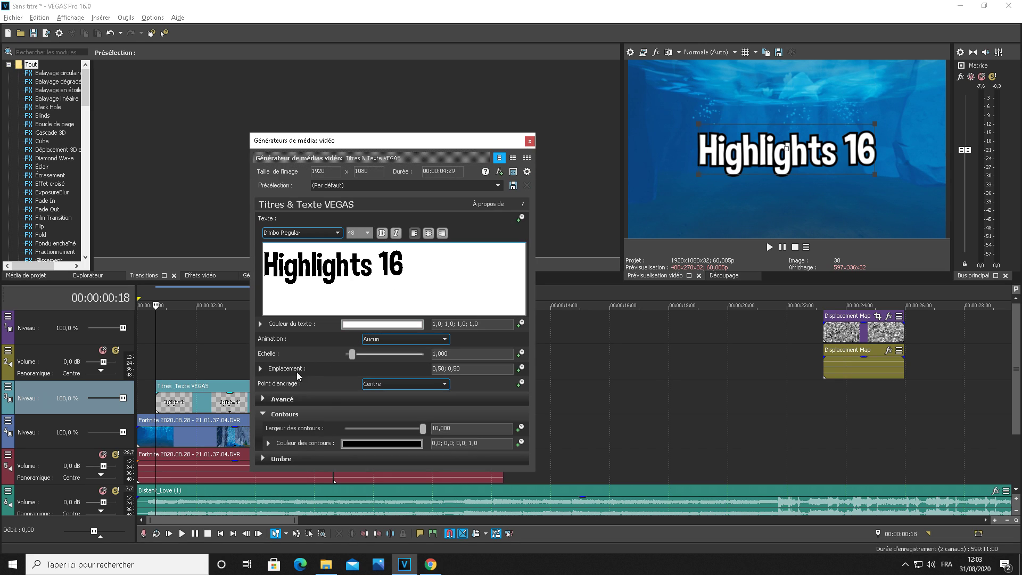
left_click(264, 458)
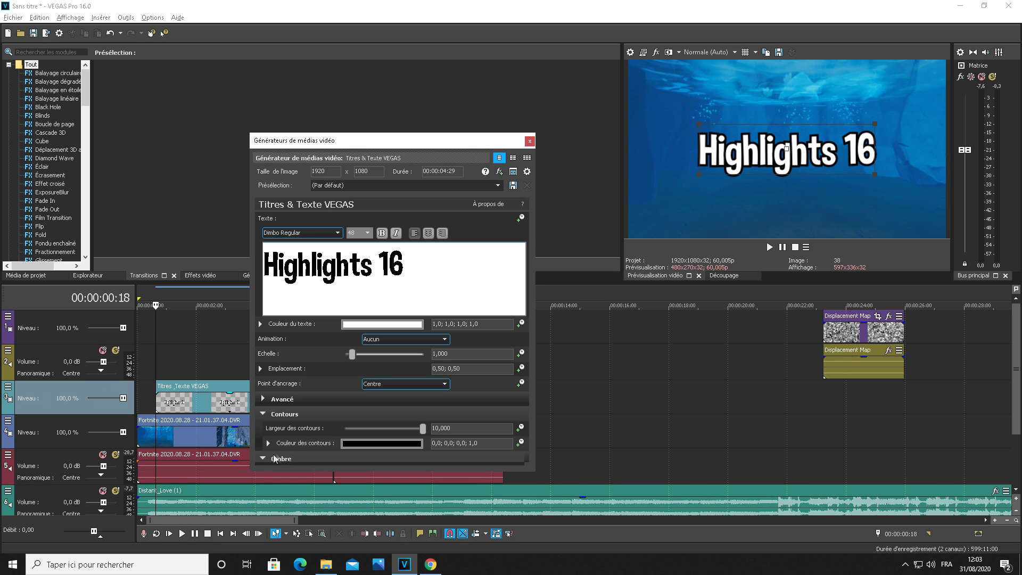
left_click_drag(390, 426, 389, 426)
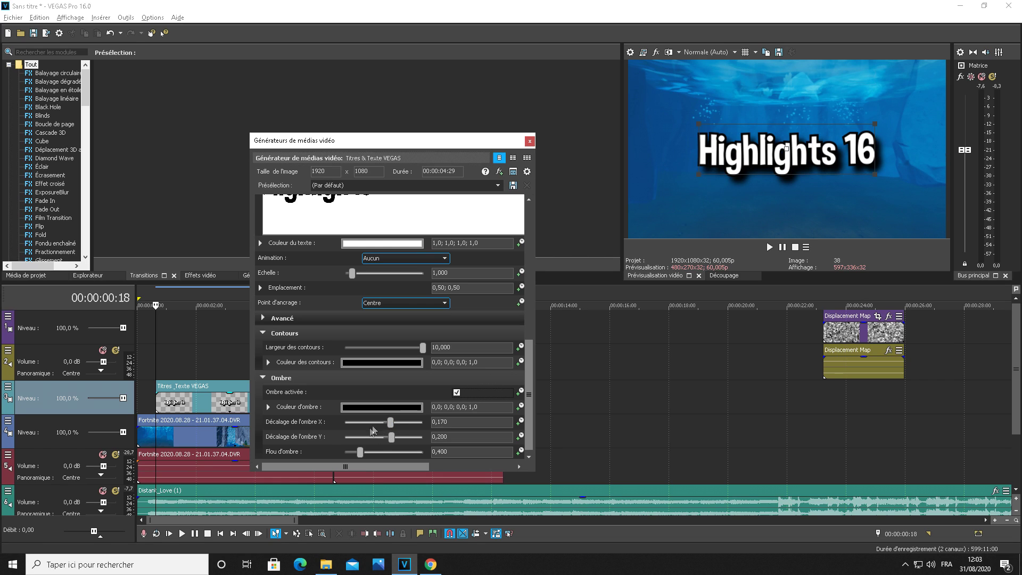
left_click_drag(392, 424, 389, 437)
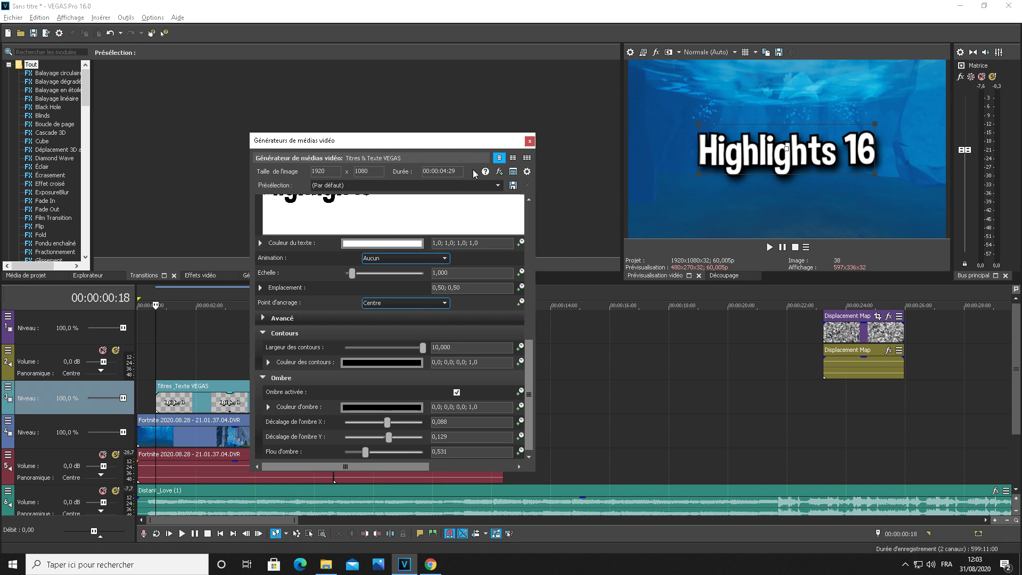
left_click(529, 140)
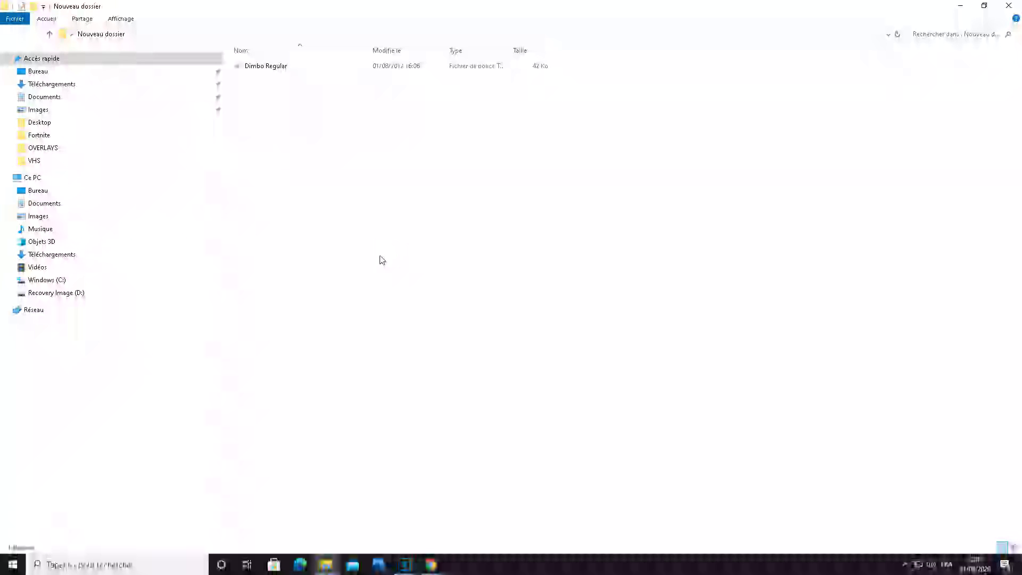
Step: Open the Dimbo Regular font file in the "Nouveau dossier" folder and install the font
left_click(274, 68)
double_click(273, 68)
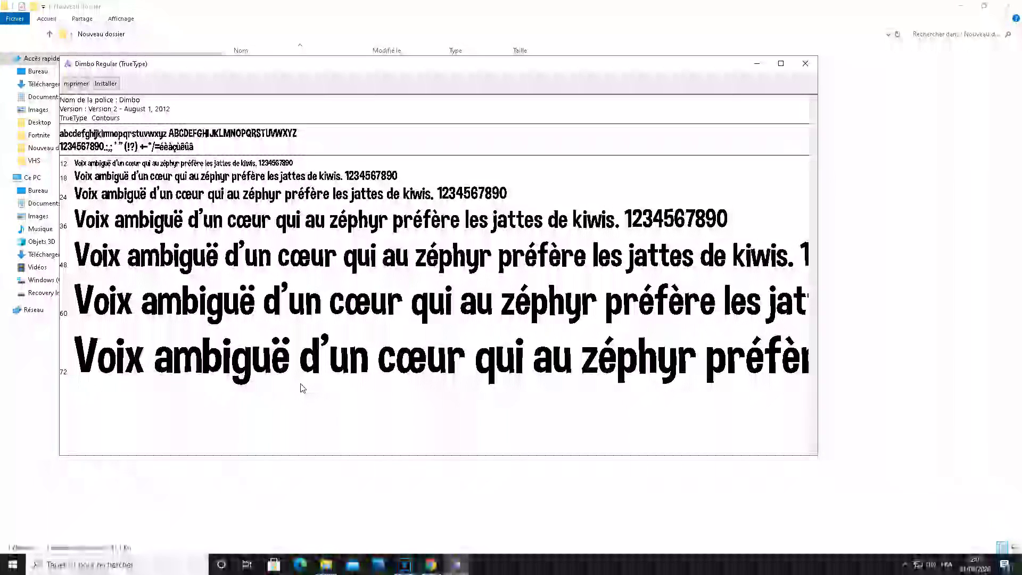
left_click(106, 84)
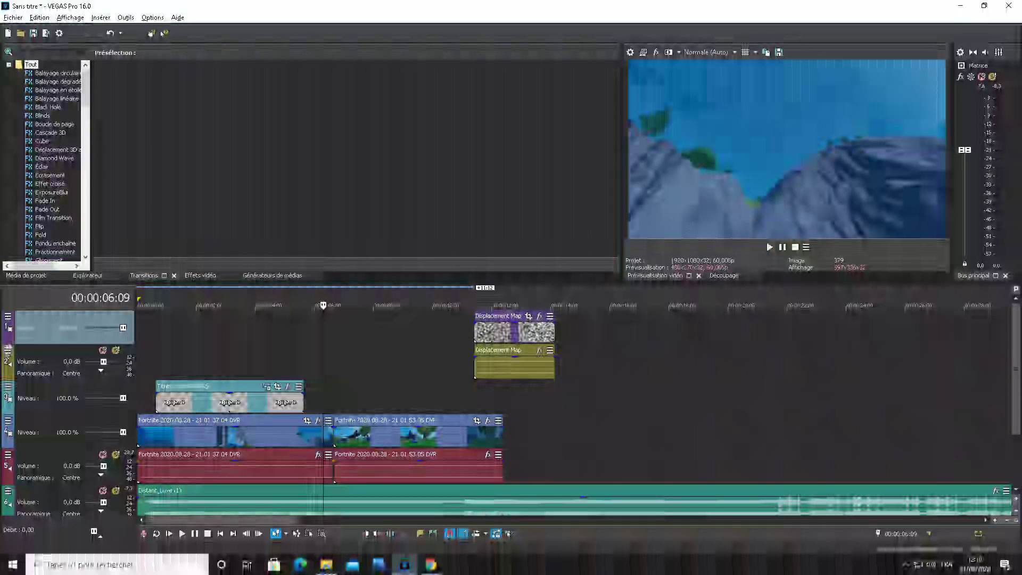
Step: Edit the visible buttons of the audio track headers to hide the Muet and Solo buttons
left_click(8, 349)
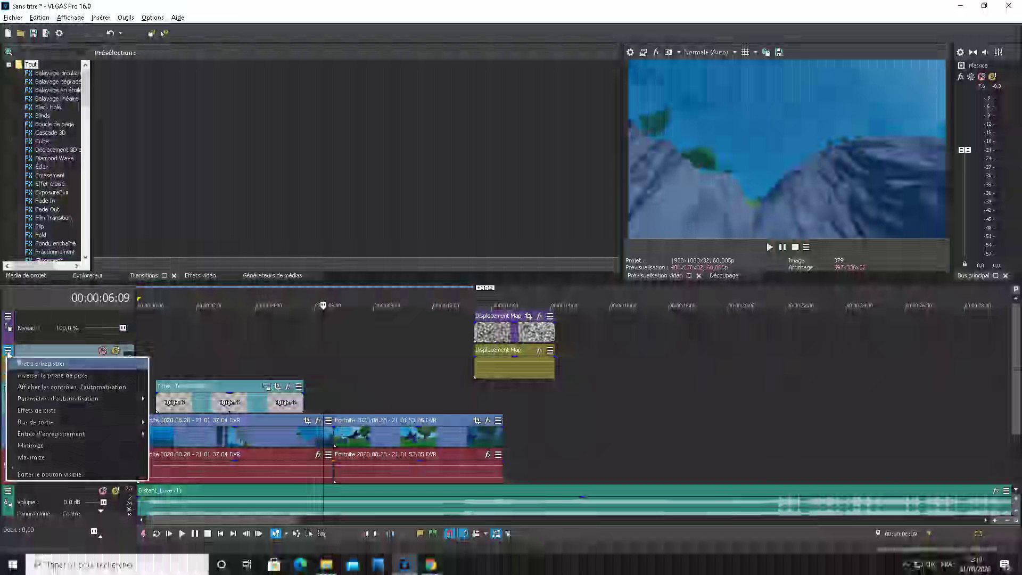
left_click(86, 478)
left_click(416, 298)
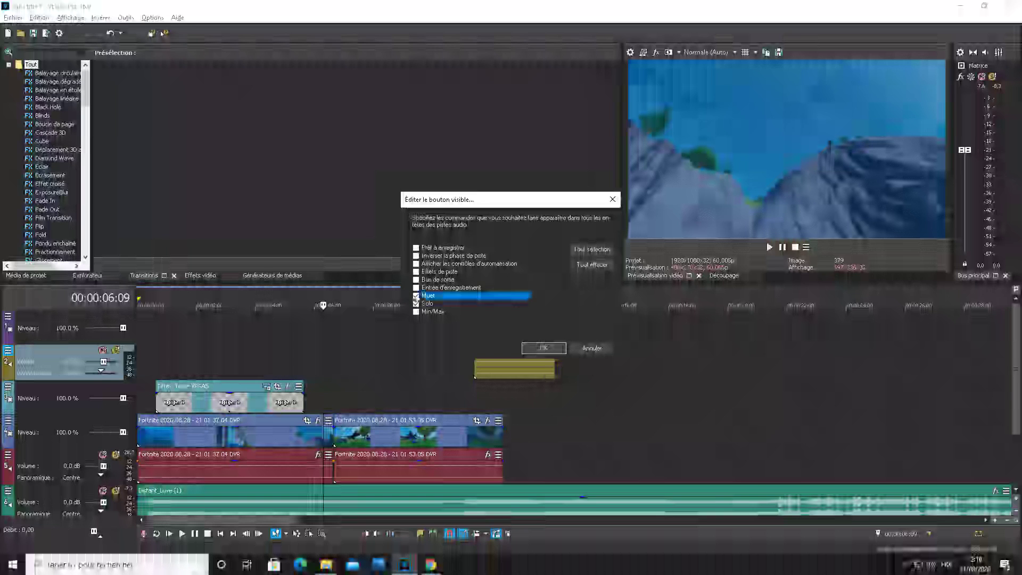
left_click(543, 348)
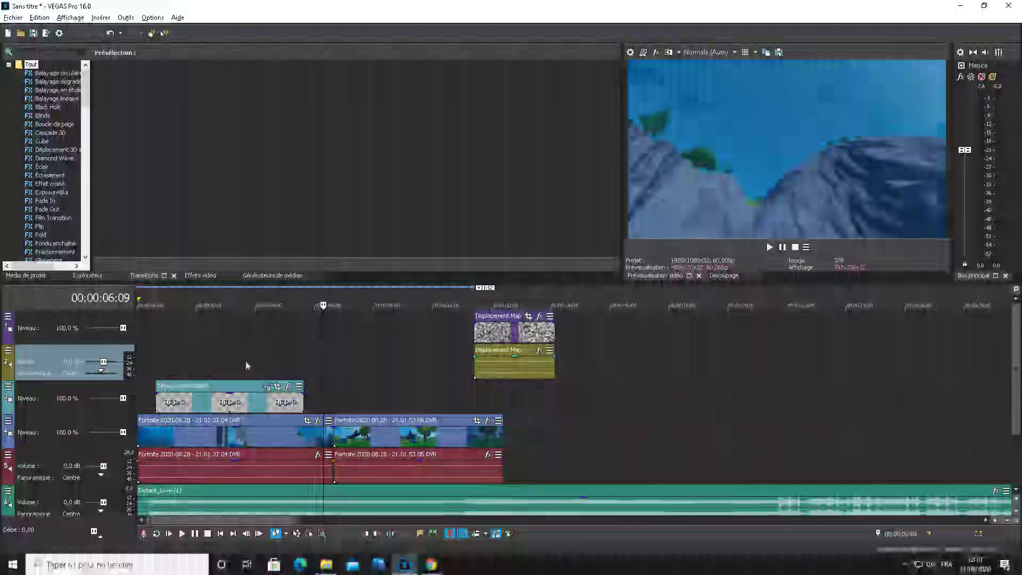
right_click(18, 354)
left_click(285, 352)
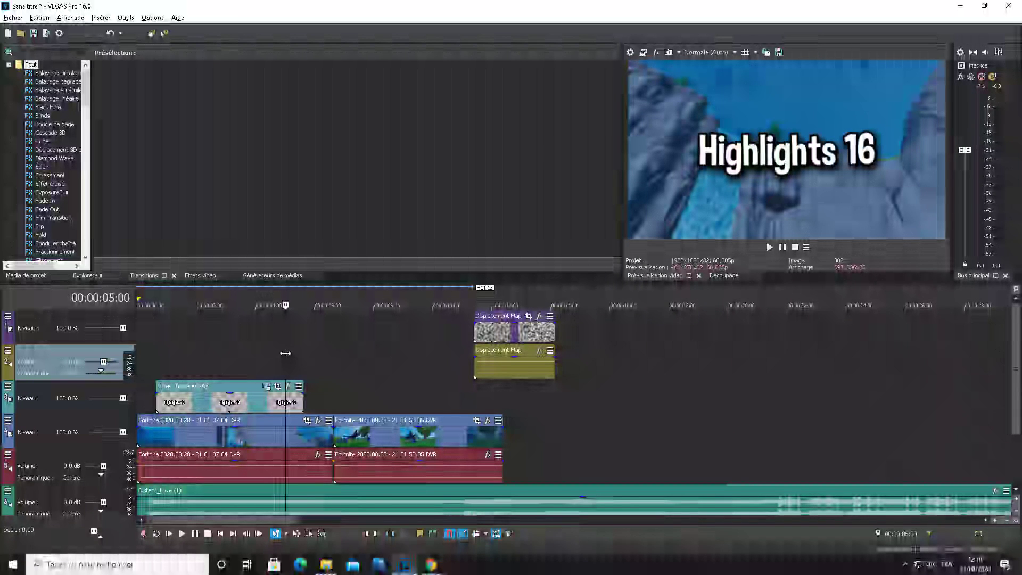
left_click(209, 337)
left_click(253, 370)
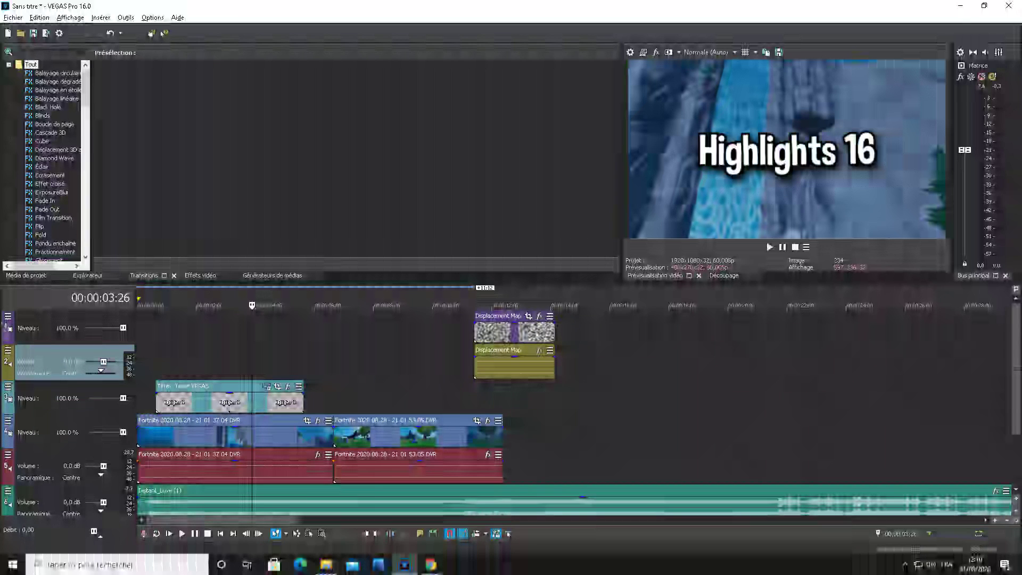
left_click(7, 352)
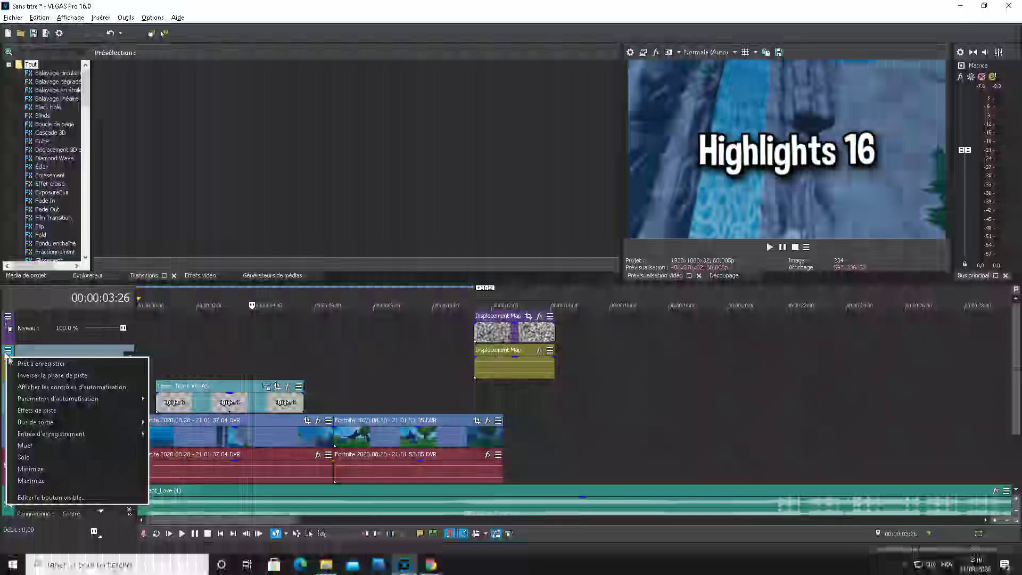
left_click(151, 351)
Step: Edit the visible buttons of the video track headers so that all commands are shown
left_click(7, 387)
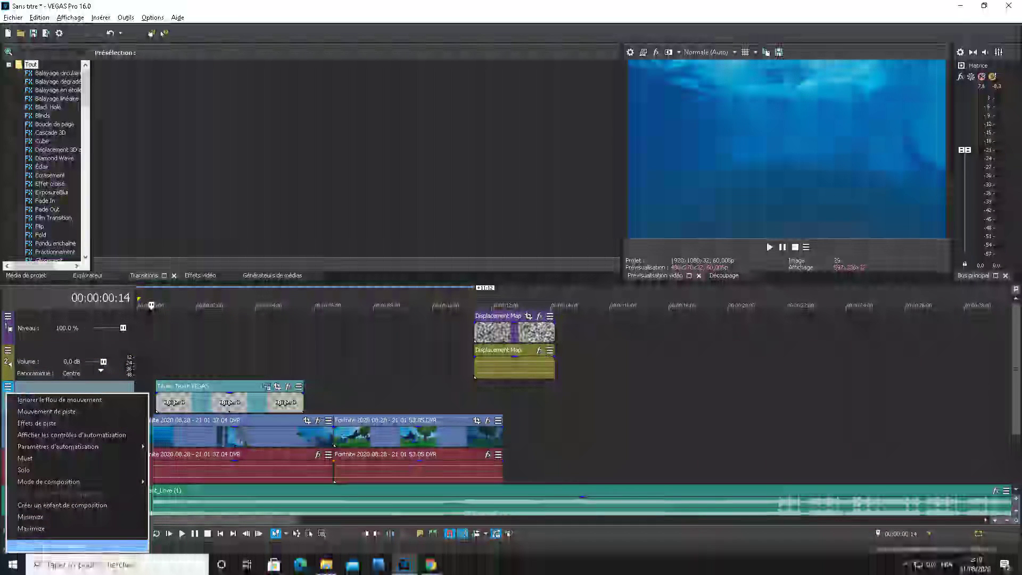
left_click(101, 544)
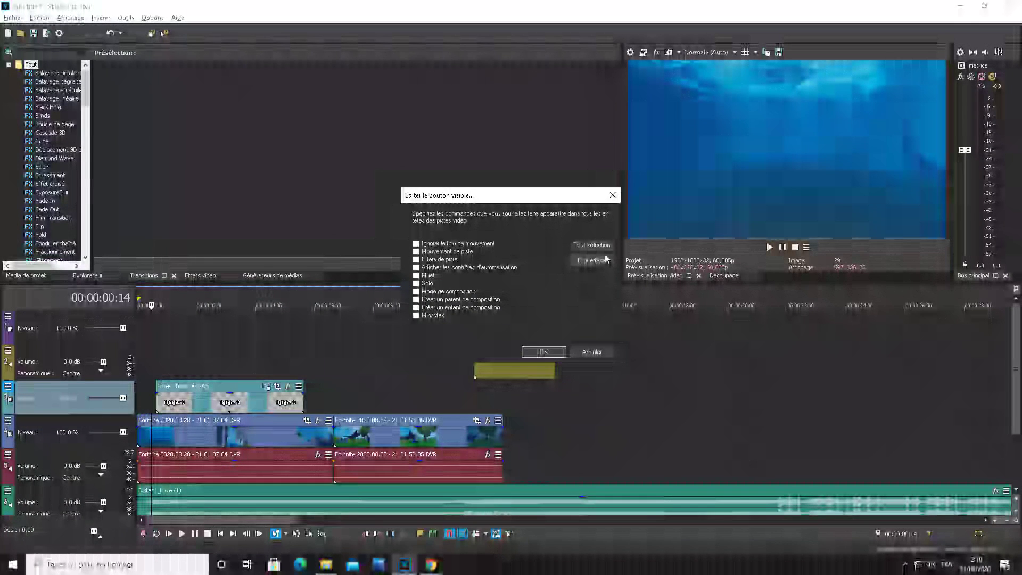
left_click(591, 245)
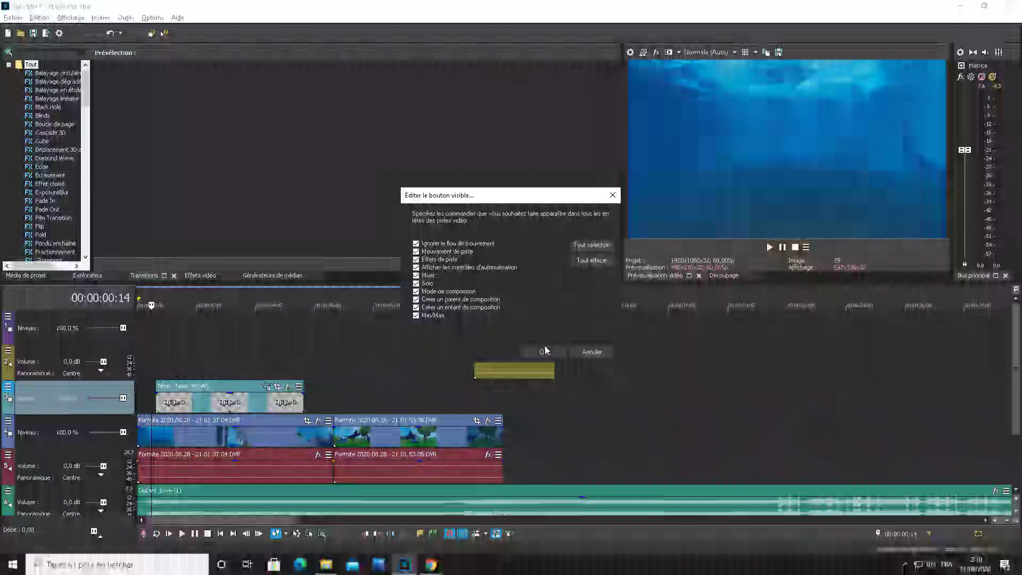
left_click(554, 353)
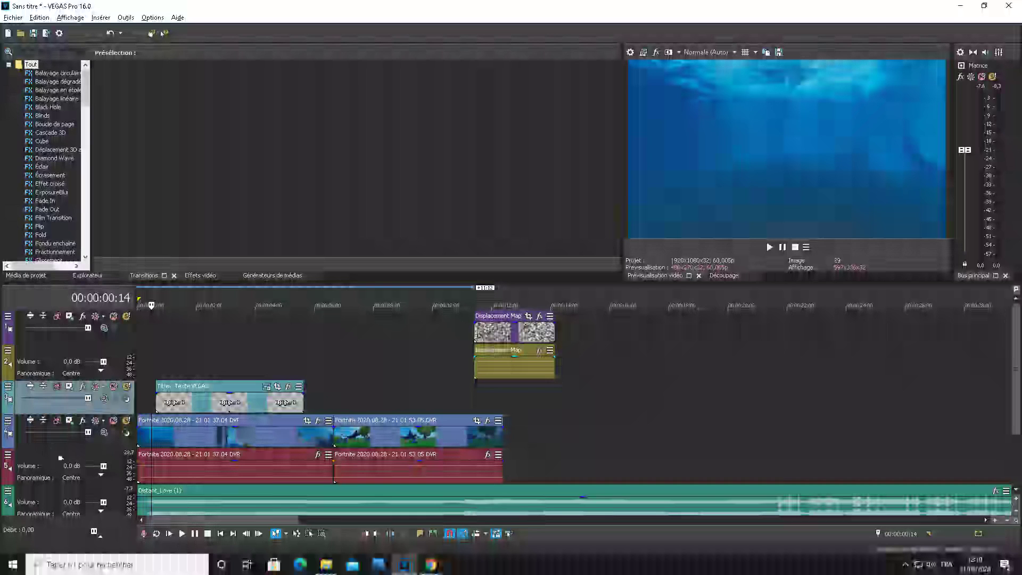
Step: Make the title track a compositing child of the Displacement Map track and fit the Displacement Map events to the title's start and length
left_click(126, 405)
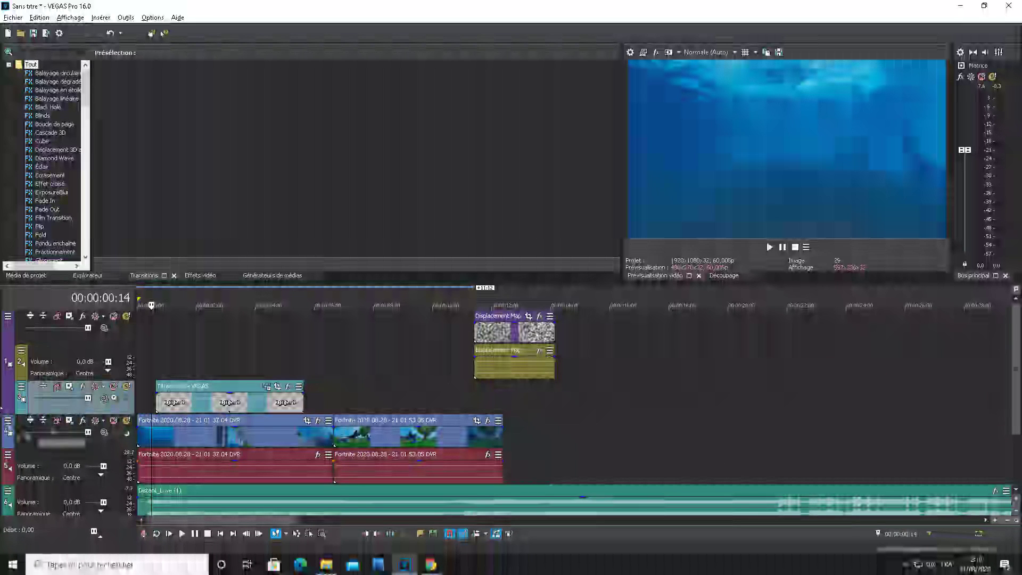
left_click_drag(514, 332, 507, 329)
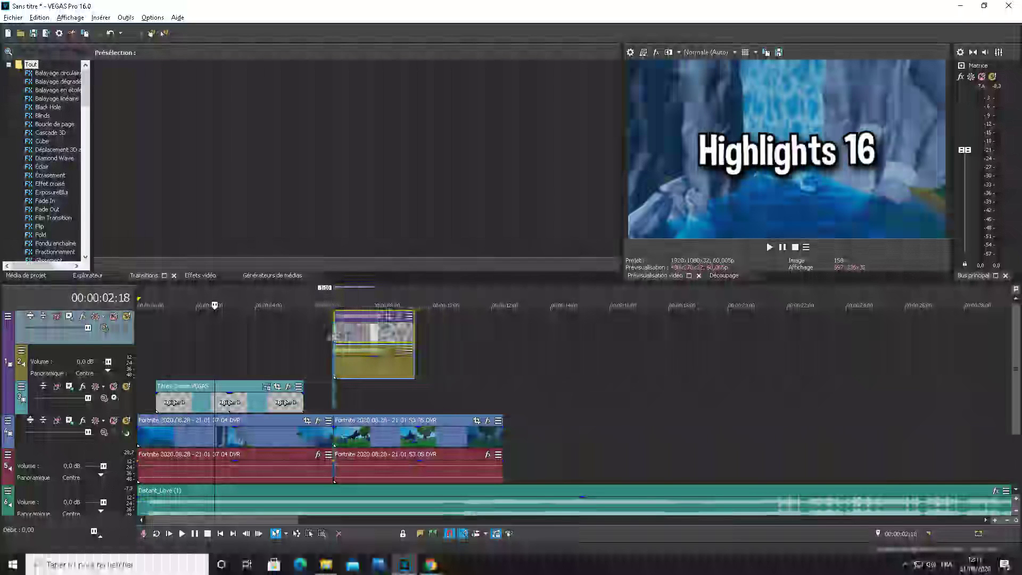
left_click_drag(357, 341, 298, 341)
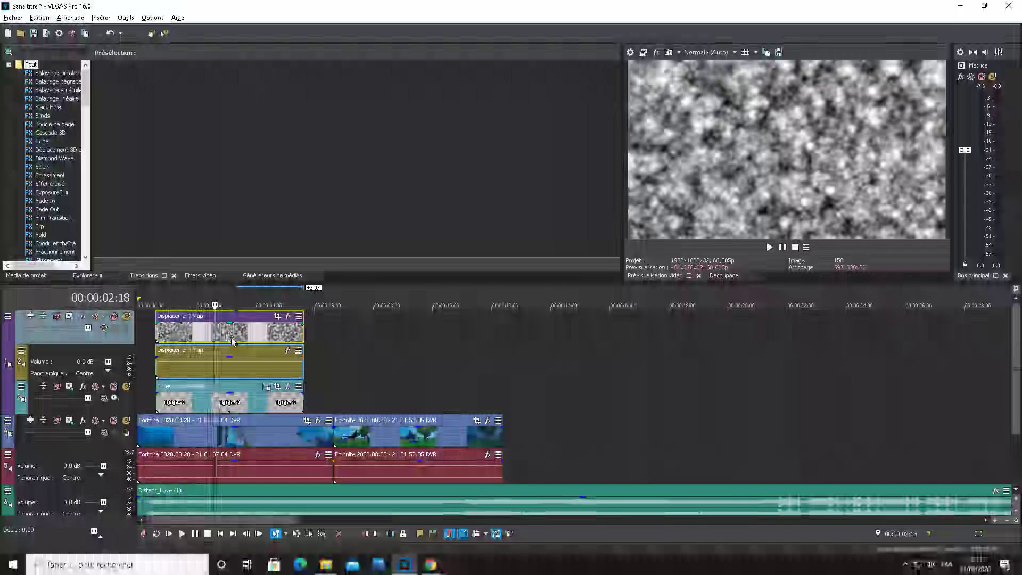
Step: Set the parent track's composite mode to a custom Carte de déplacement VEGAS with horizontal and vertical scale 0,002
left_click(104, 329)
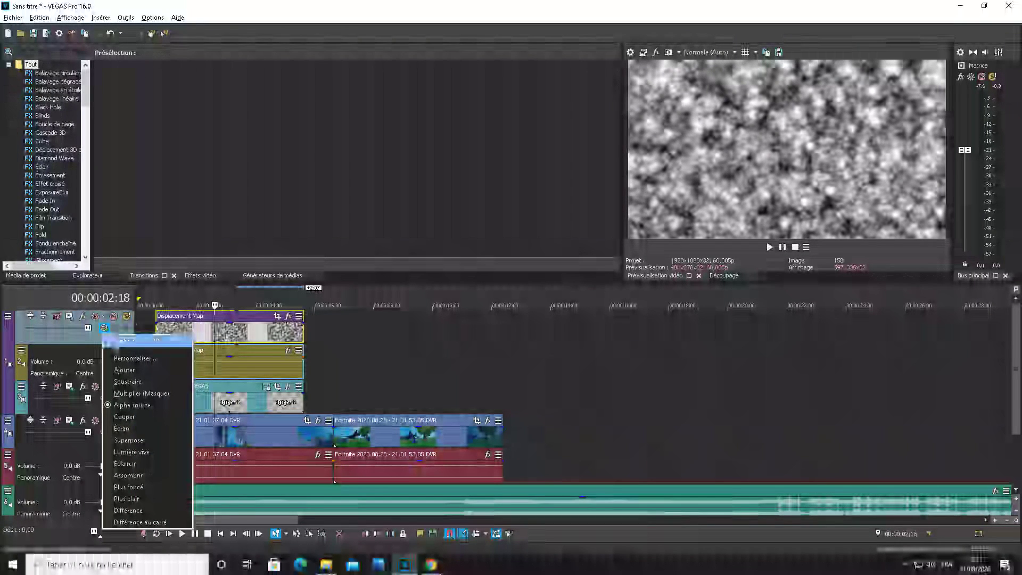
left_click(133, 358)
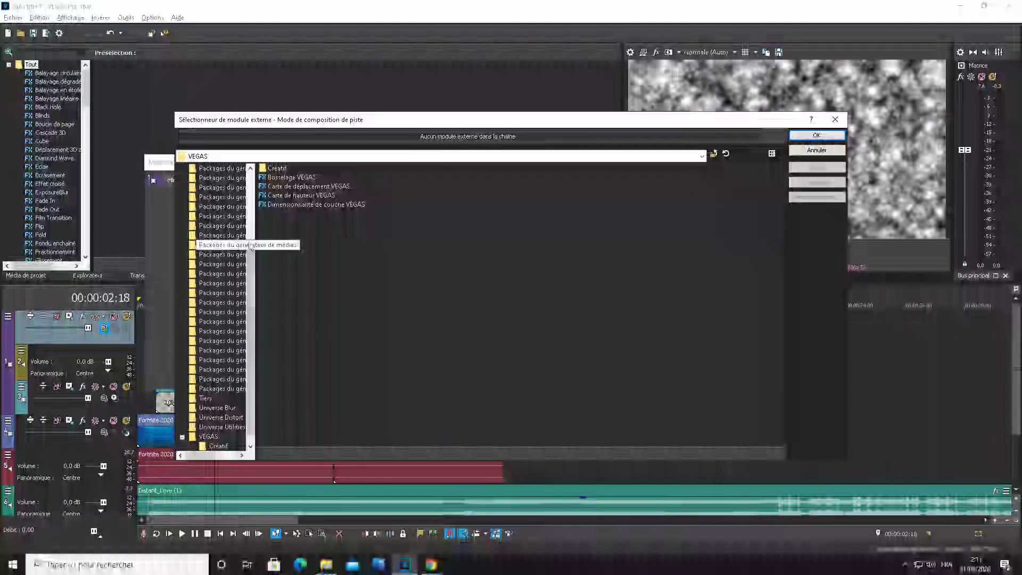
left_click(309, 187)
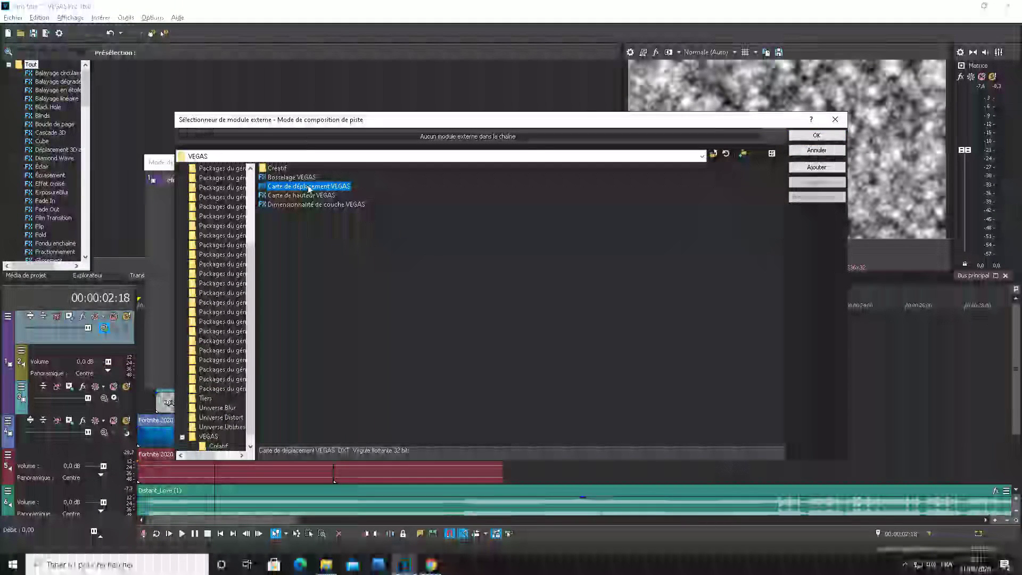
double_click(309, 186)
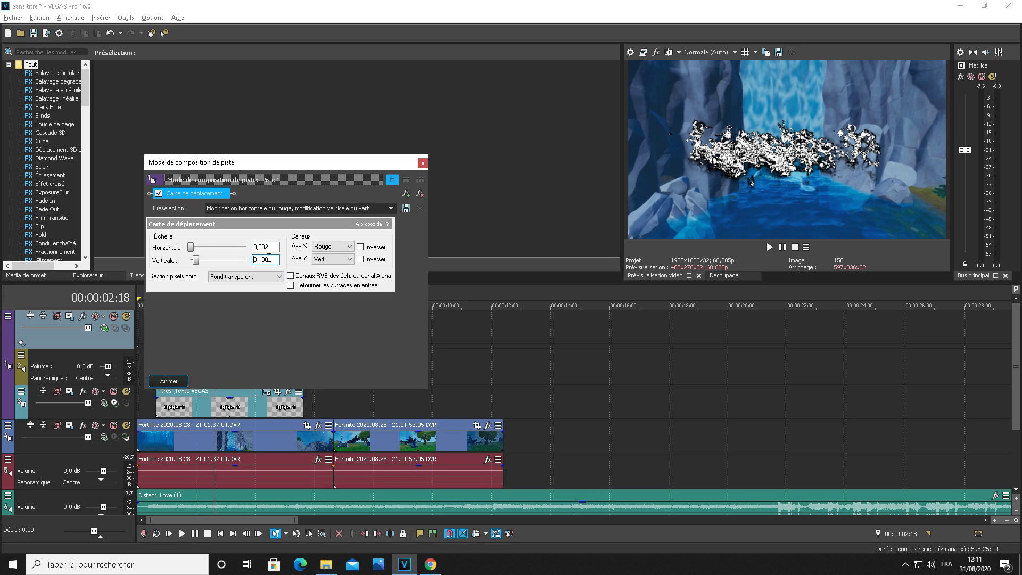
key("Return")
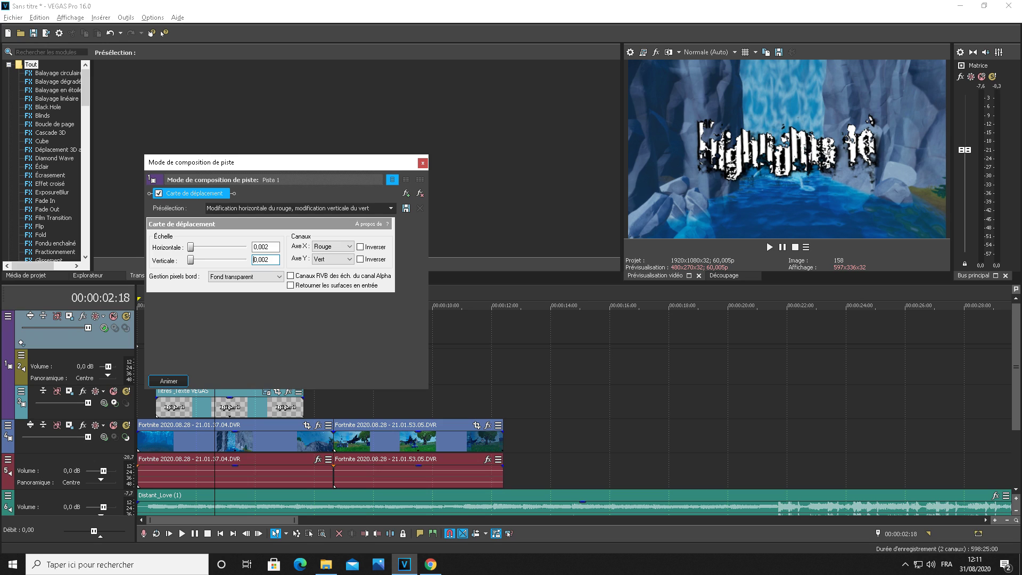
left_click(422, 163)
Step: Play back the title section to check the displacement effect and return the playhead to just before the title
left_click(148, 325)
key("space")
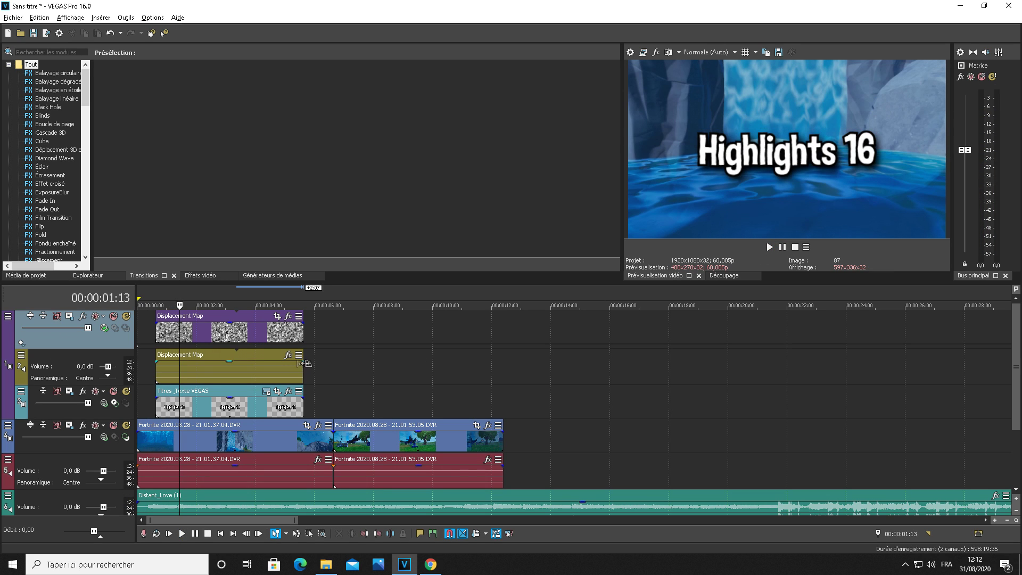
left_click_drag(340, 359, 150, 359)
key("space")
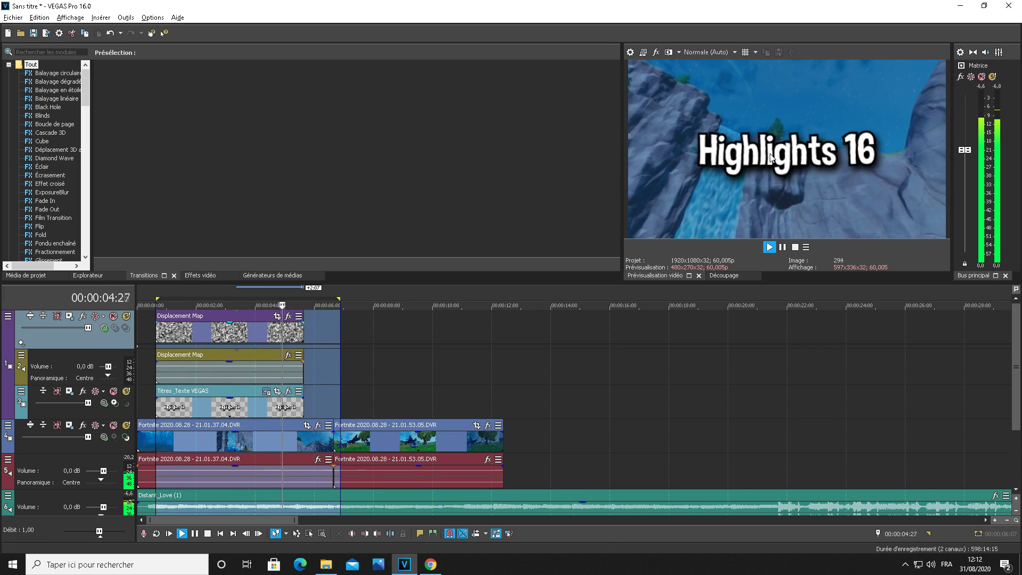
left_click(391, 349)
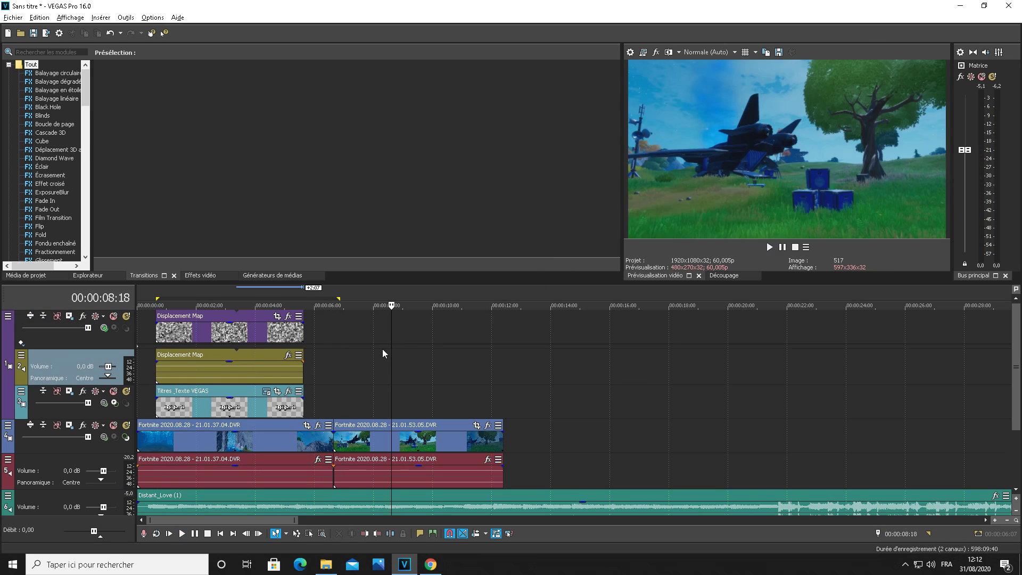
left_click(153, 359)
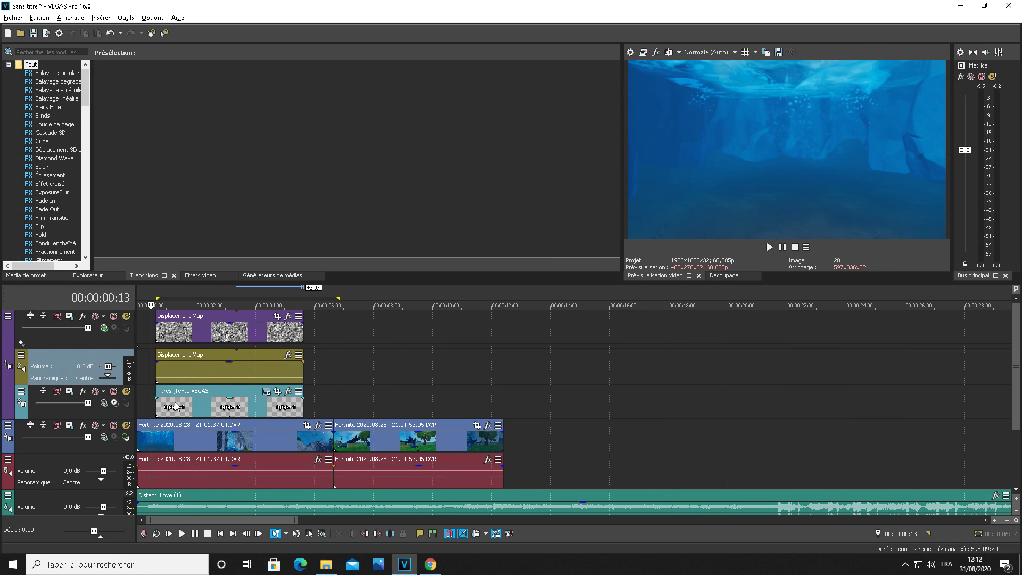
Step: Try the default S_SwishPan transition at the start of the title event and undo it
scroll(60, 161, "down", 20)
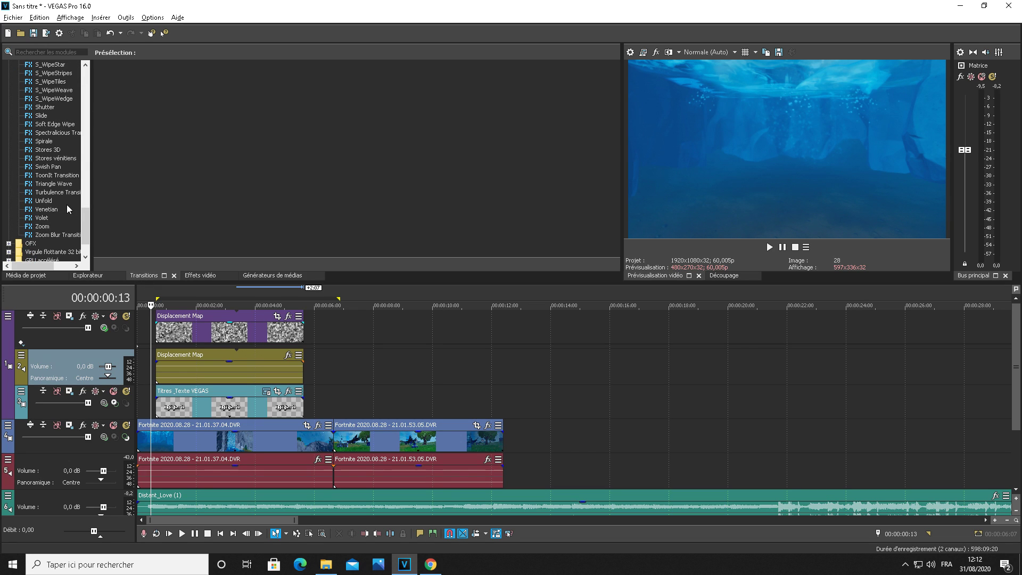
scroll(68, 203, "up", 10)
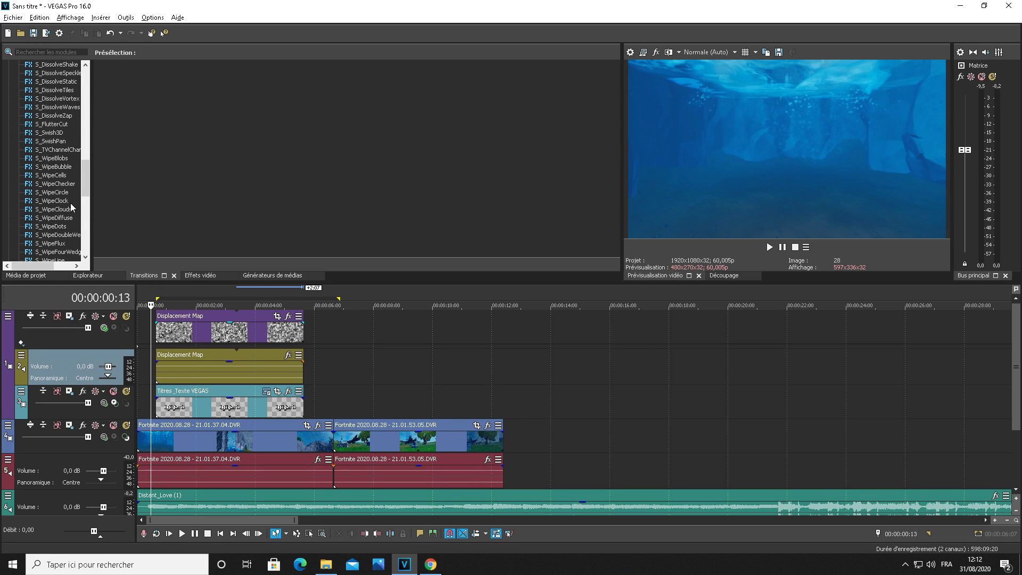
left_click(53, 134)
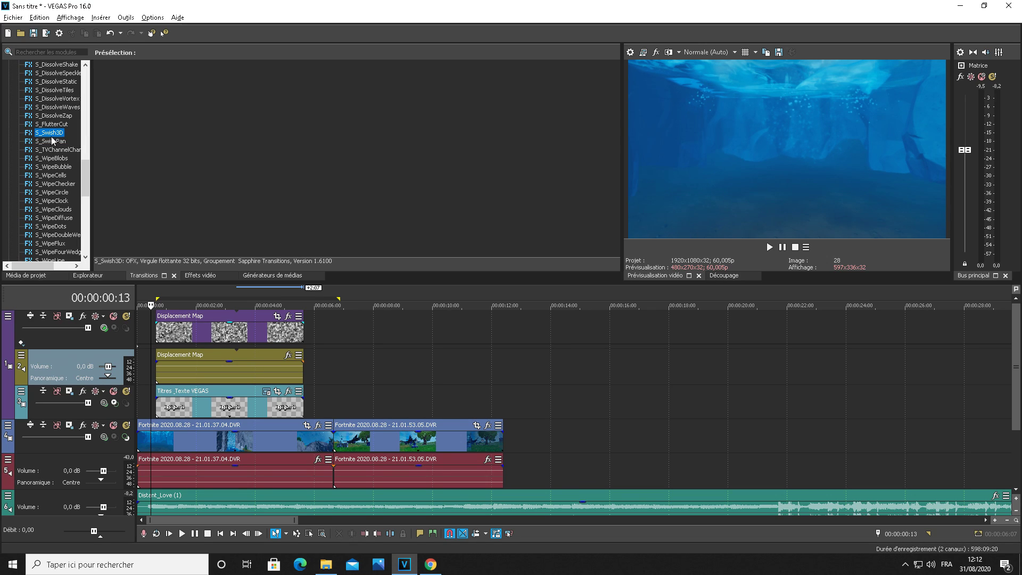
left_click(53, 142)
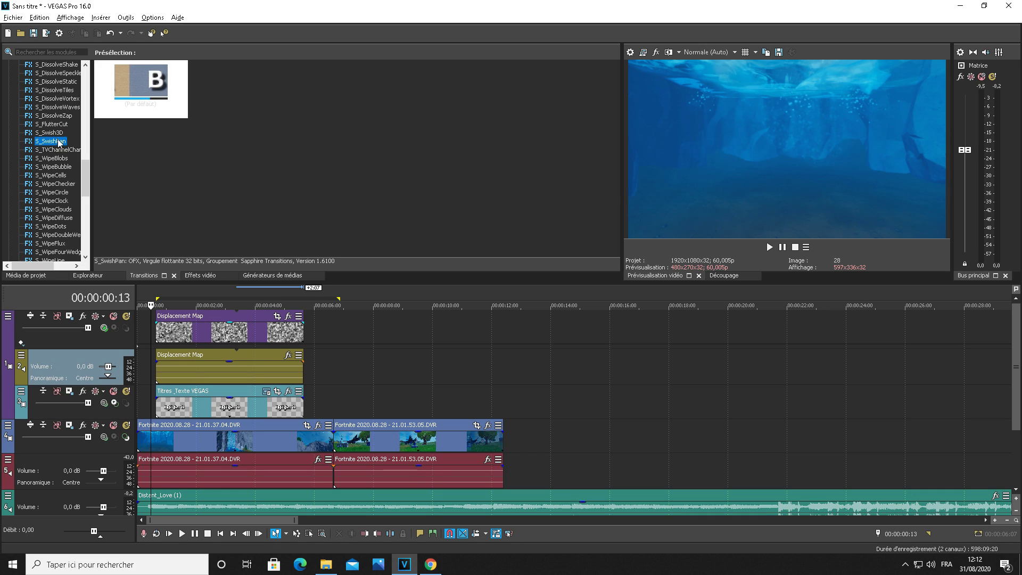
left_click_drag(139, 109, 159, 409)
left_click(422, 162)
key("space")
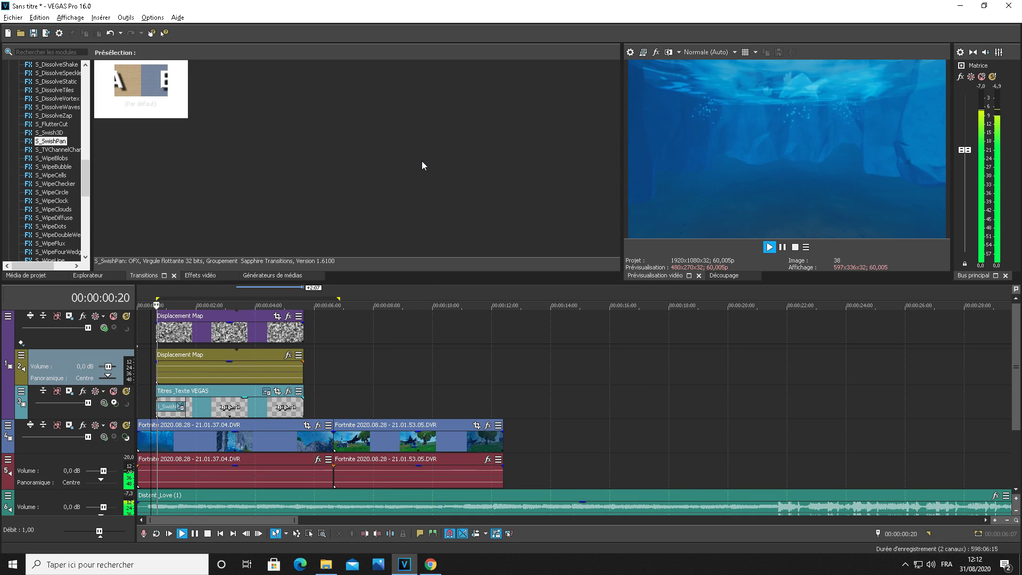
key("space")
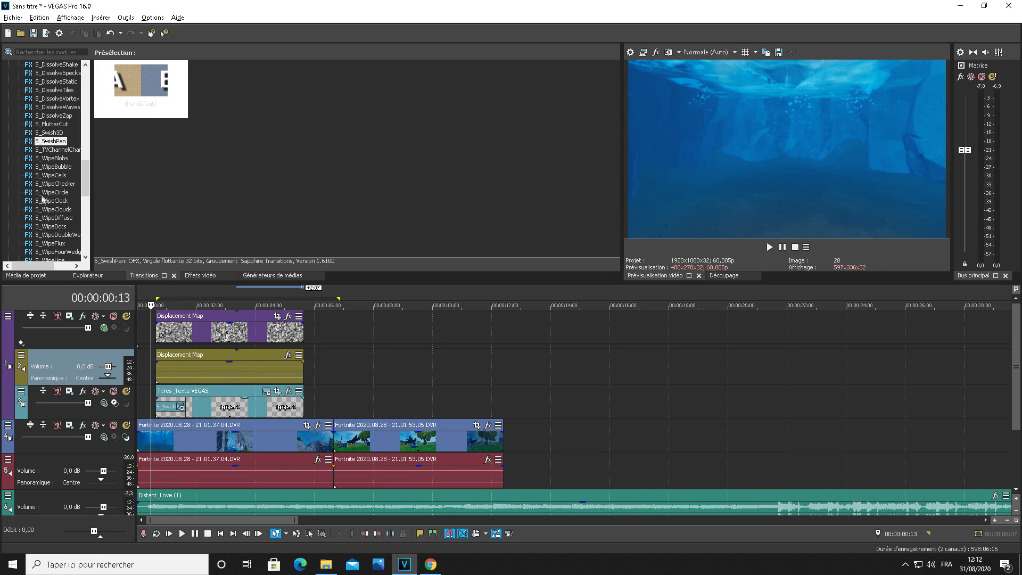
left_click(113, 35)
Step: Display the presets of the Balayage dégradé transition
scroll(48, 208, "up", 10)
scroll(48, 207, "up", 3)
left_click(53, 90)
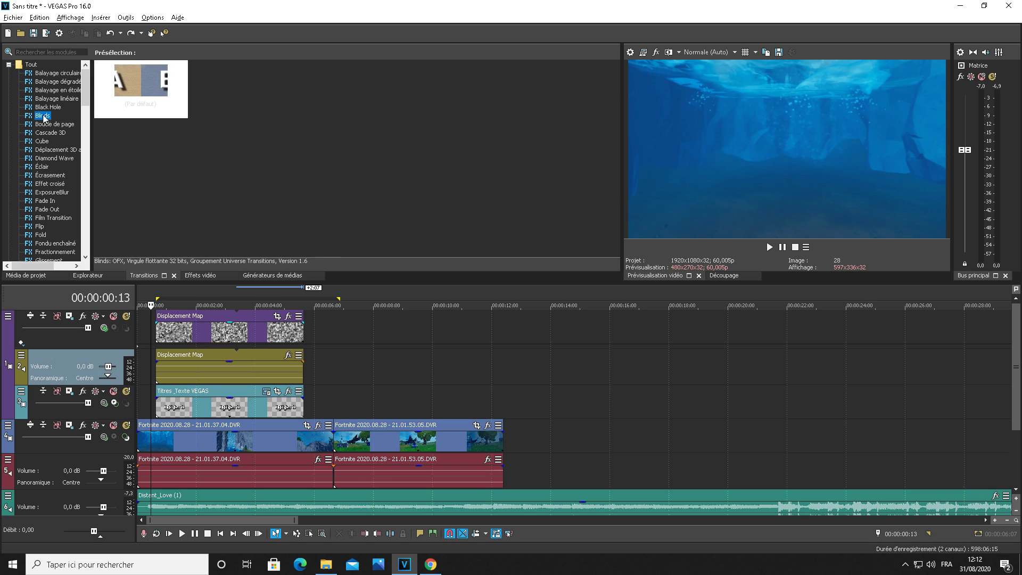
left_click(57, 73)
left_click(57, 81)
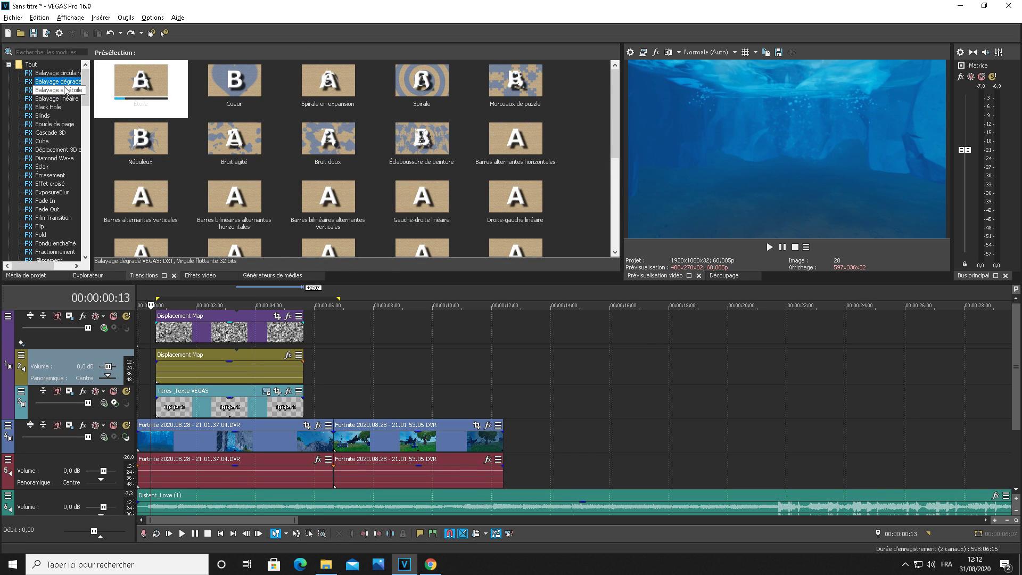
Step: Try the Bruit agité preset on the upper Displacement Map event and undo it
left_click_drag(249, 143, 158, 333)
left_click(423, 161)
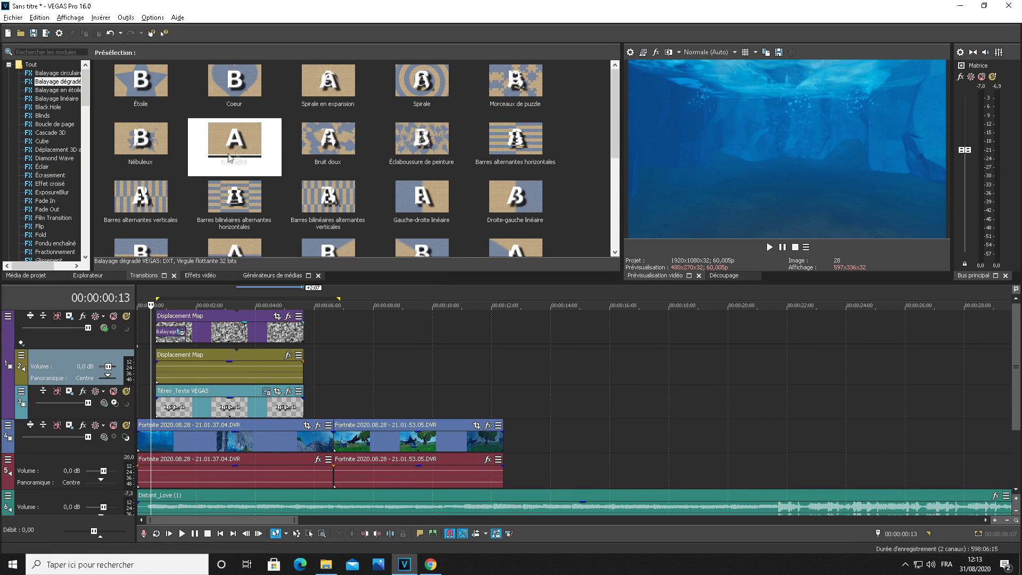
left_click_drag(229, 157, 287, 338)
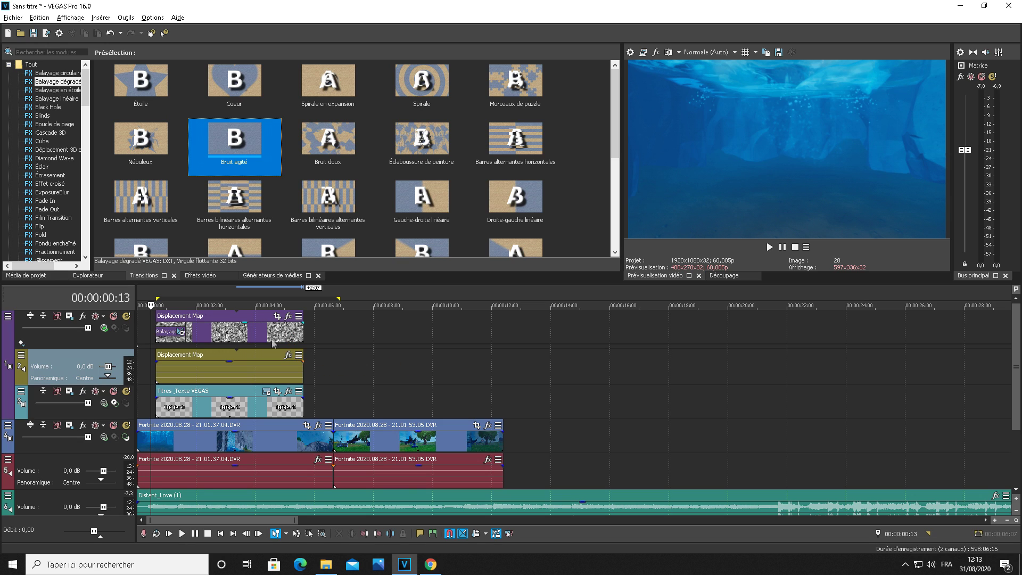
left_click(112, 34)
Step: Apply the Balayage dégradé preset Bruit agité to both the start and the end of the title event
left_click_drag(231, 154, 213, 262)
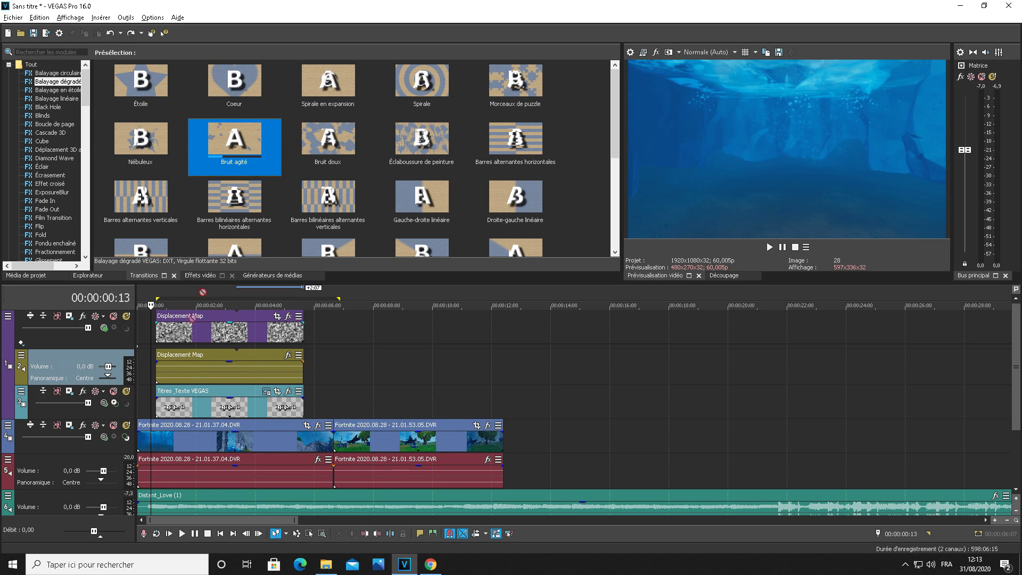
left_click_drag(152, 381, 160, 407)
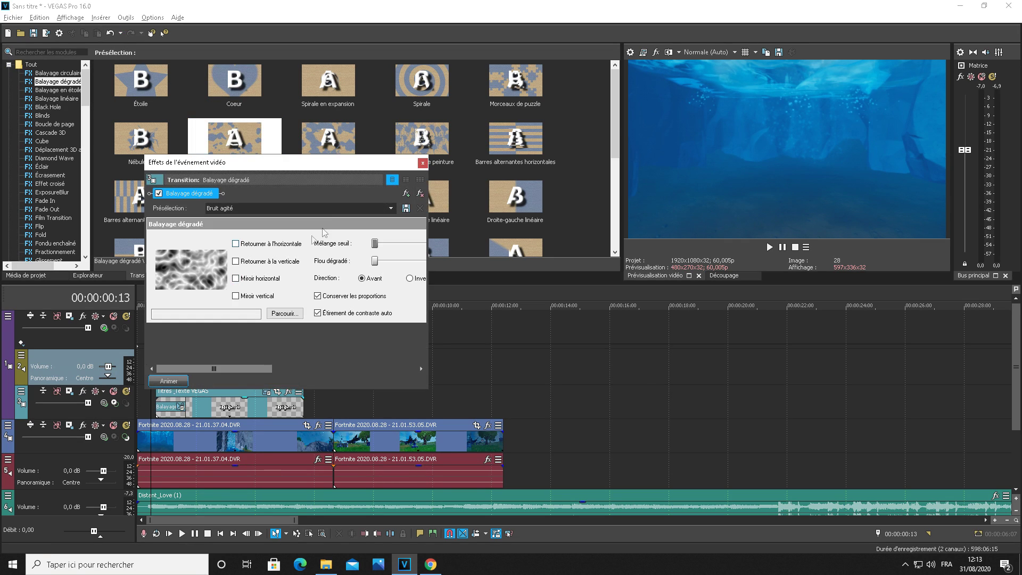
left_click(422, 165)
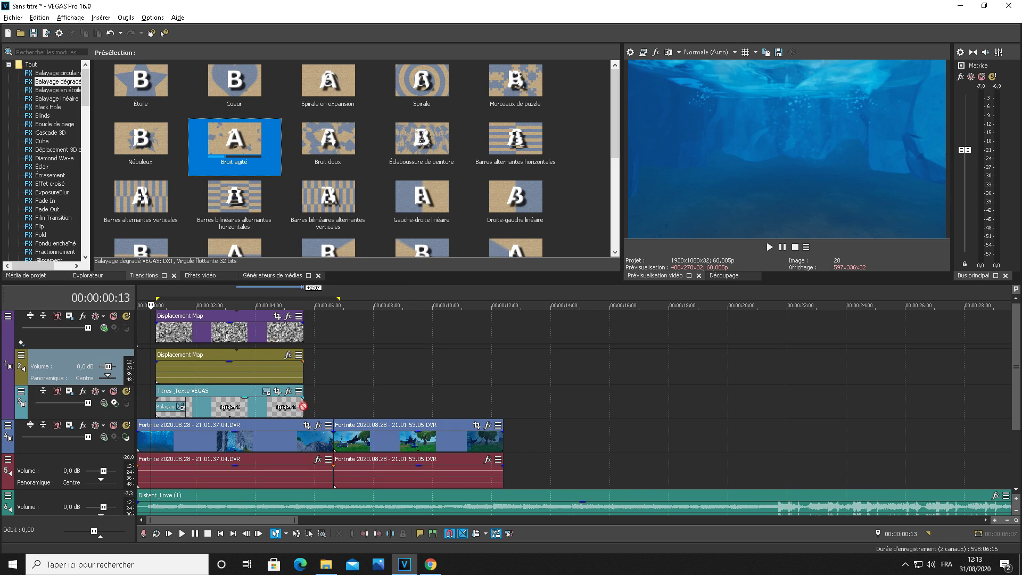
left_click_drag(302, 407, 303, 407)
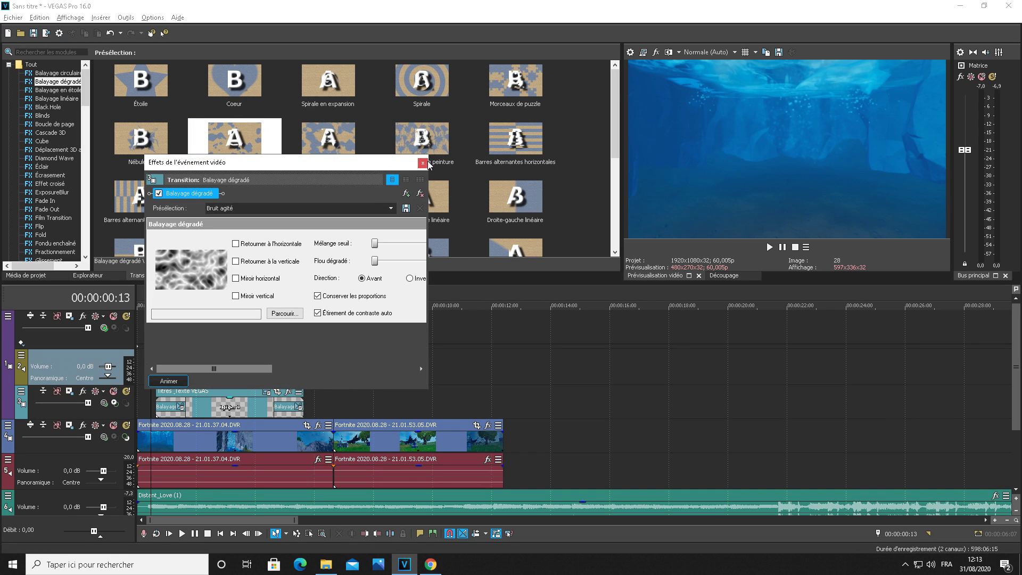
left_click(422, 165)
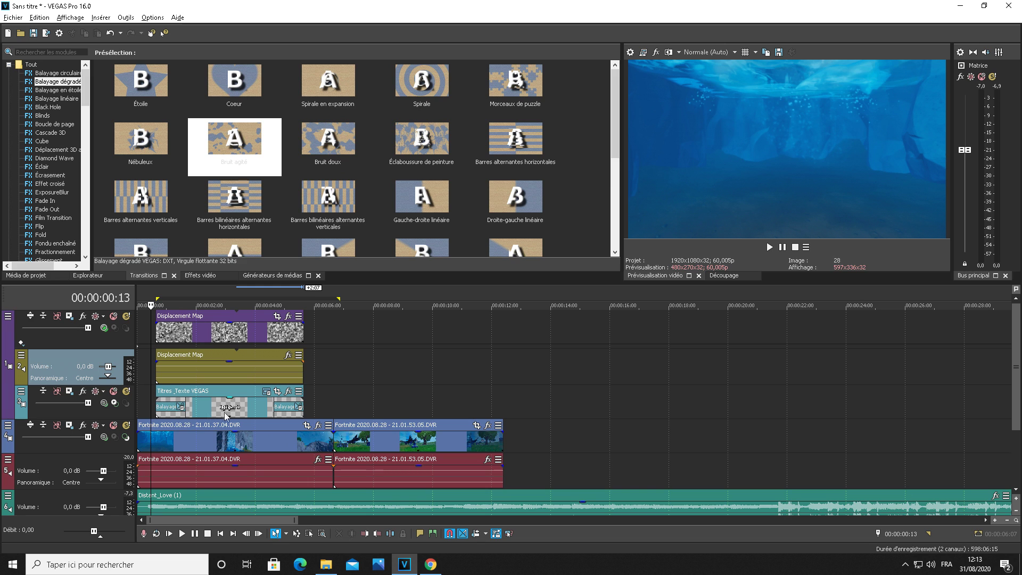
Step: Play back the title section, including from the start of the timeline, to check its opening and closing transitions
key("space")
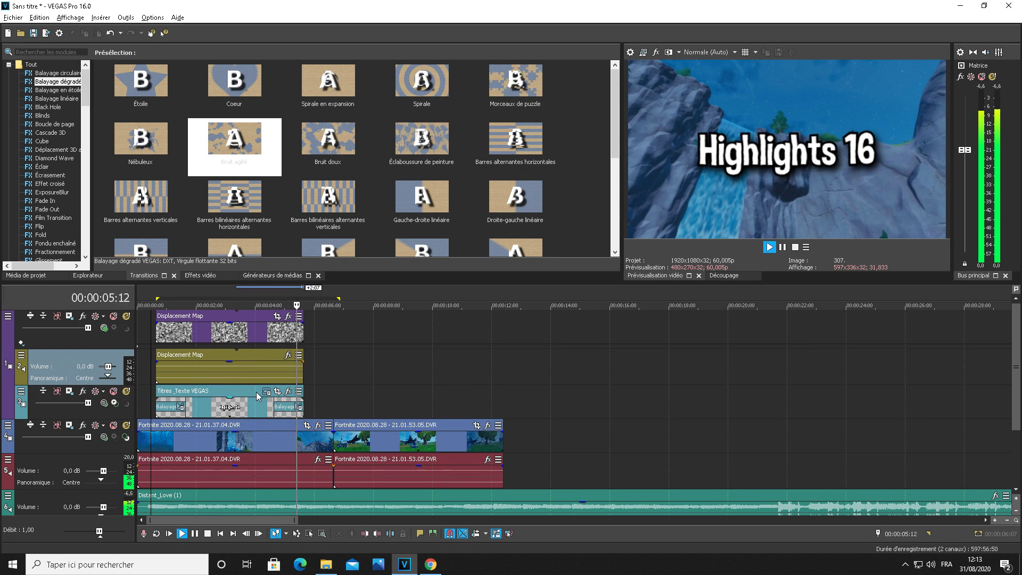
left_click_drag(313, 395, 140, 378)
left_click(142, 381)
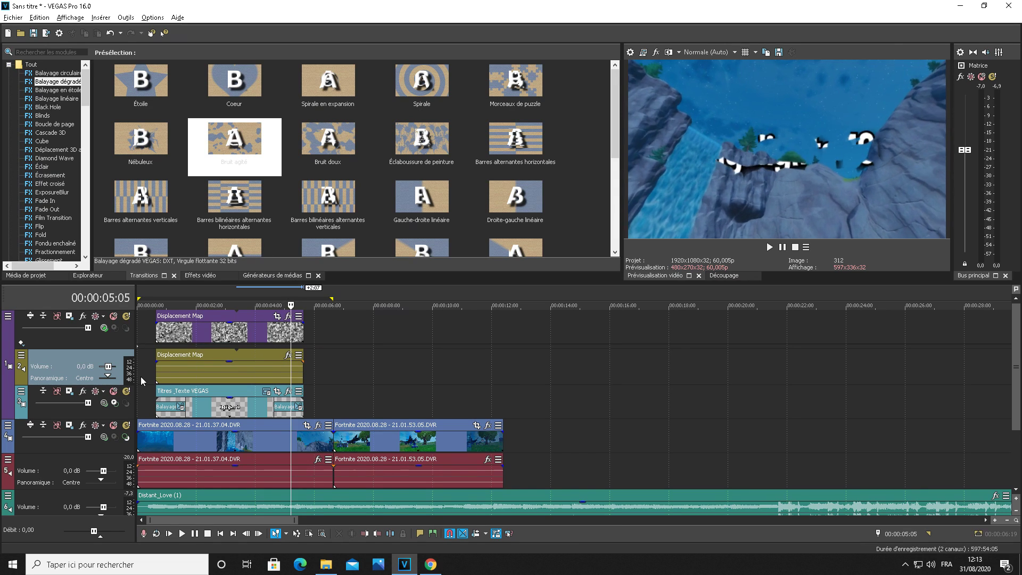
key("space")
key("space")
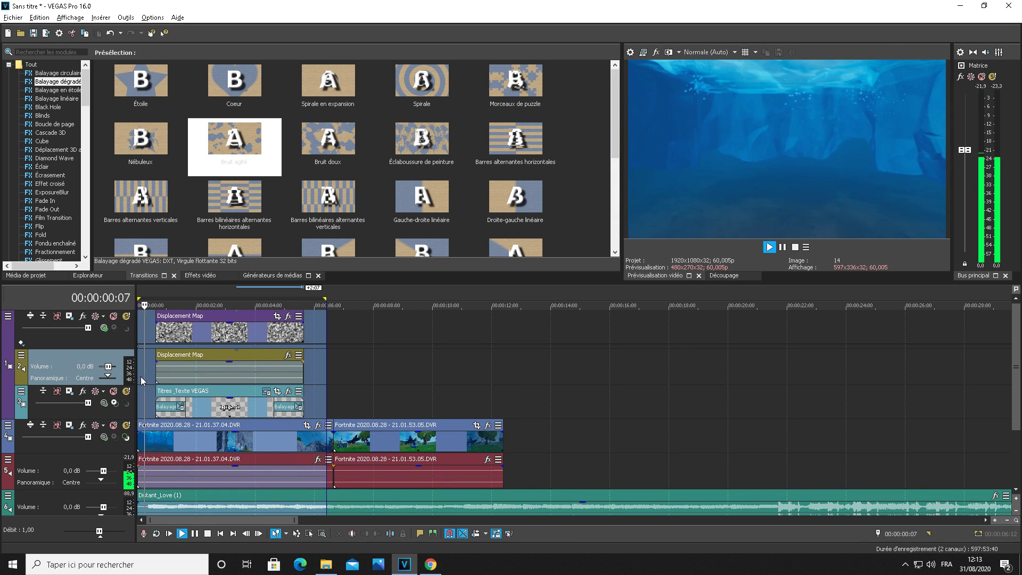
key("space")
key("space")
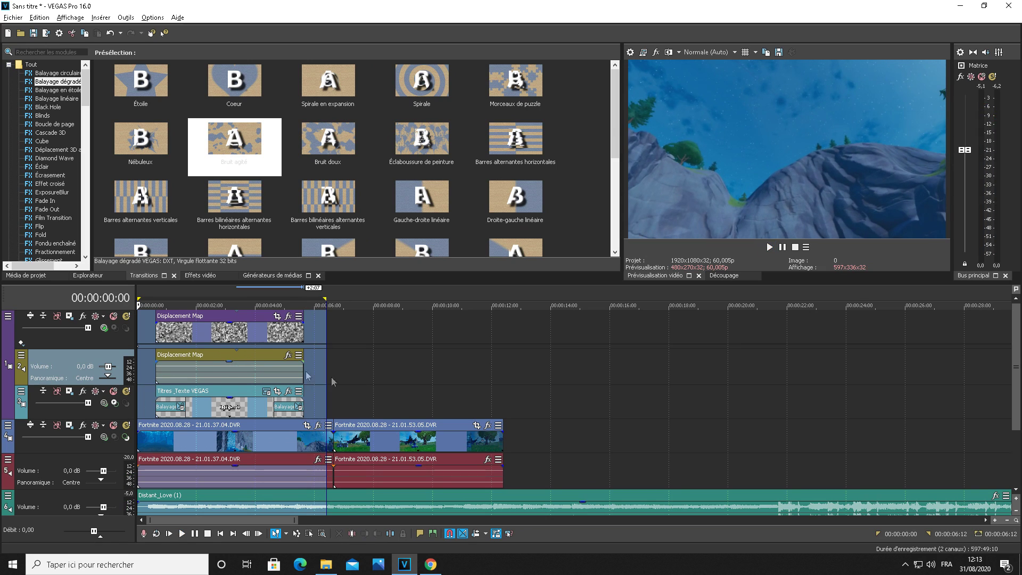
Step: Insert a text event on the title track at the start of the second Fortnite clip, reading "Twitter : " followed by the account handle
left_click(347, 346)
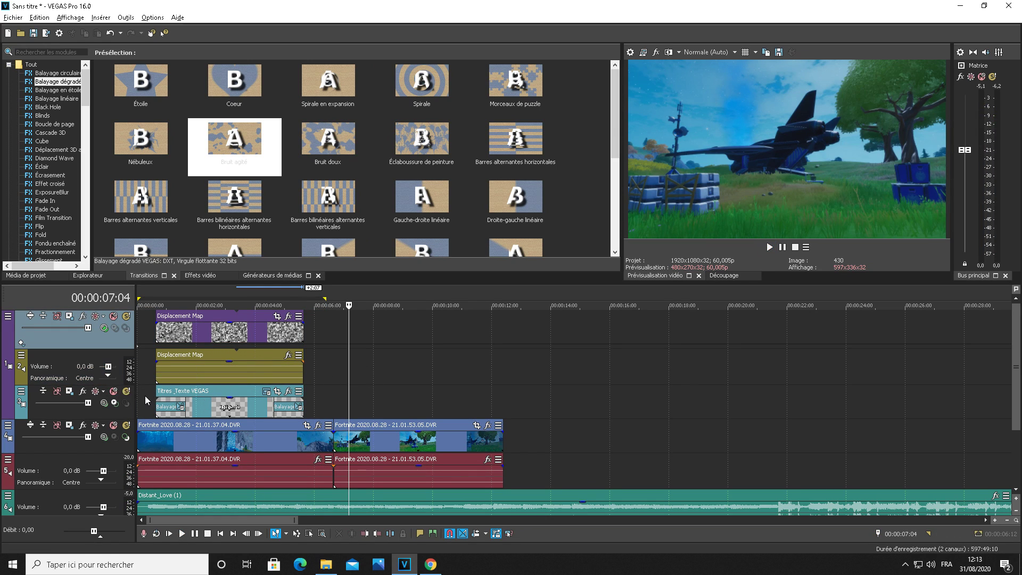
left_click(330, 366)
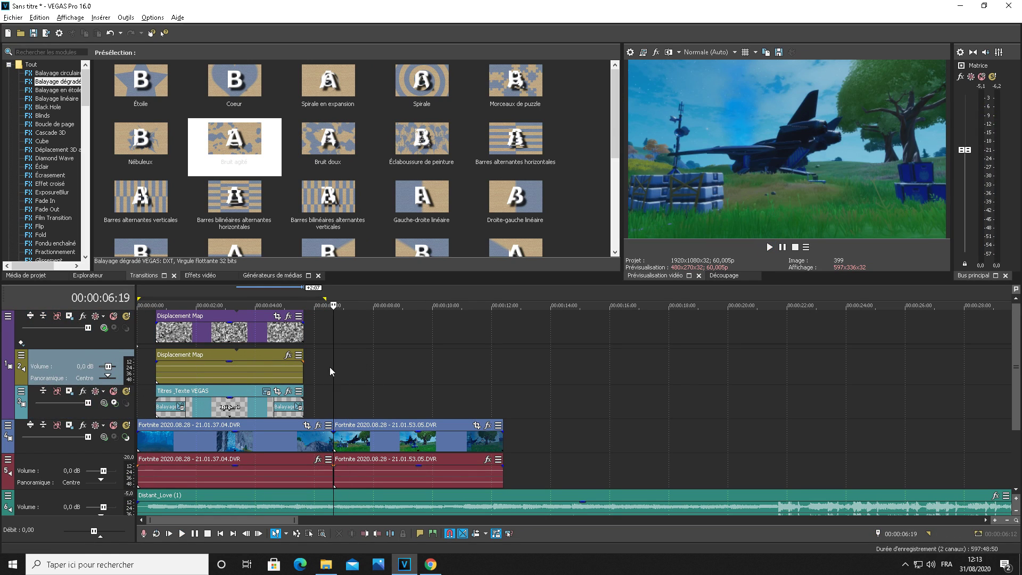
right_click(343, 408)
left_click(365, 387)
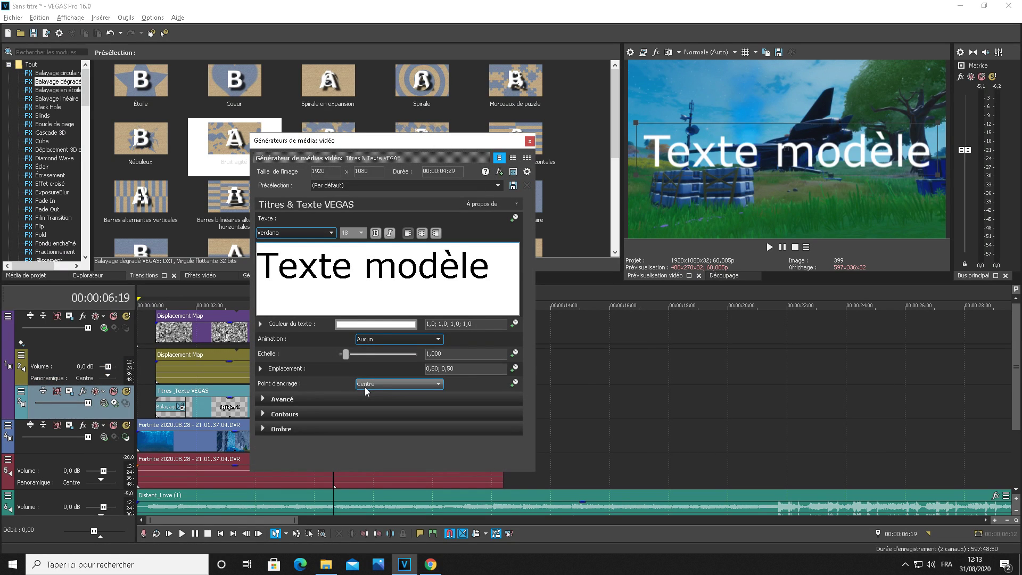
type("Twitter ")
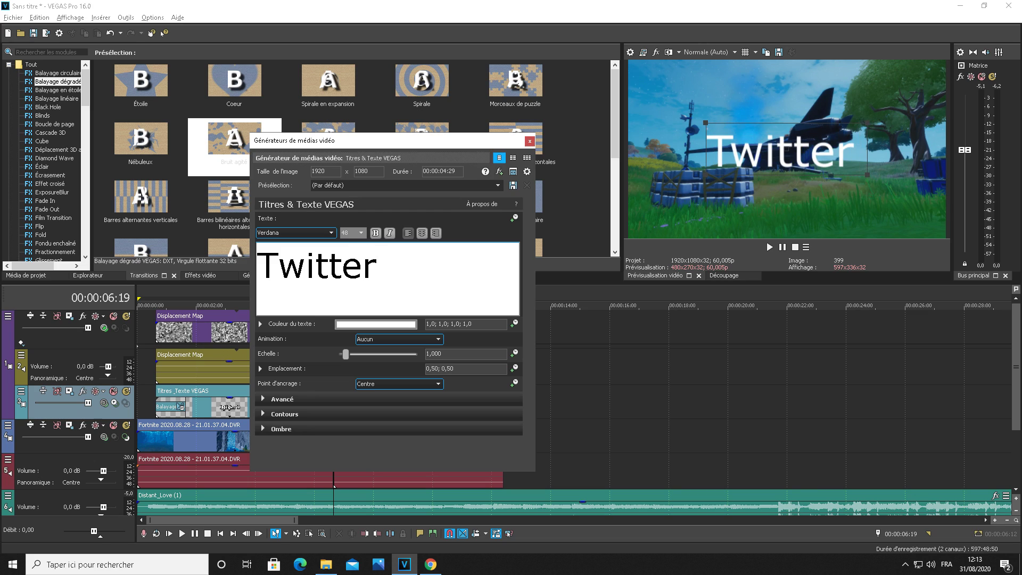
type(": itixxo")
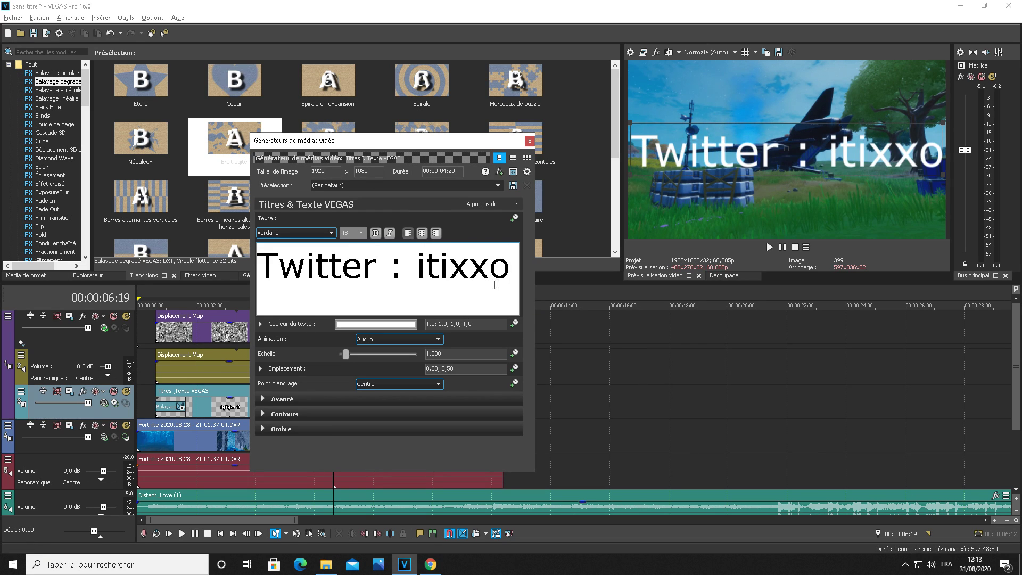
Step: Change the font of the whole Twitter text to Dimbo Regular
left_click_drag(509, 268, 326, 241)
left_click(328, 234)
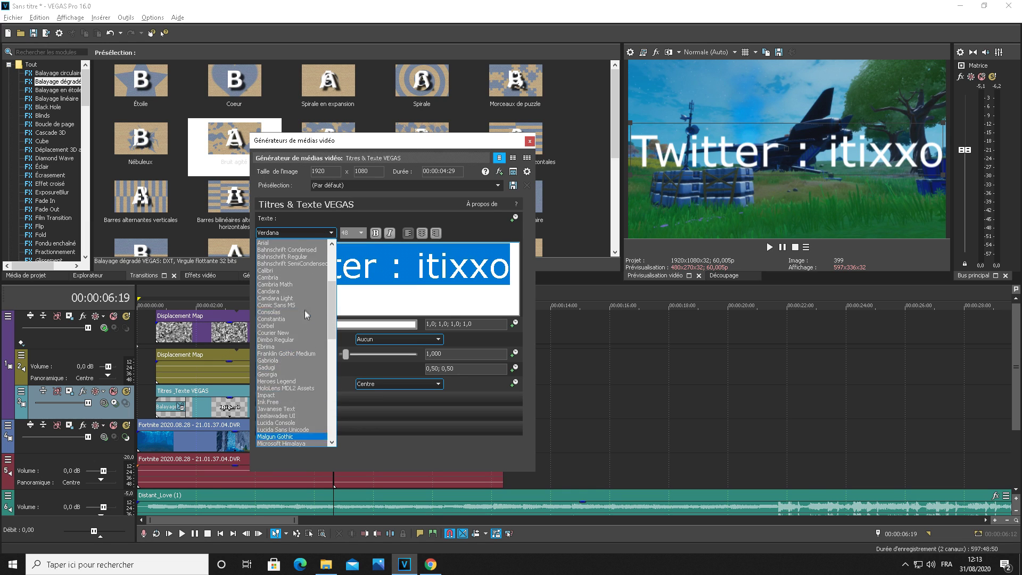
left_click(287, 298)
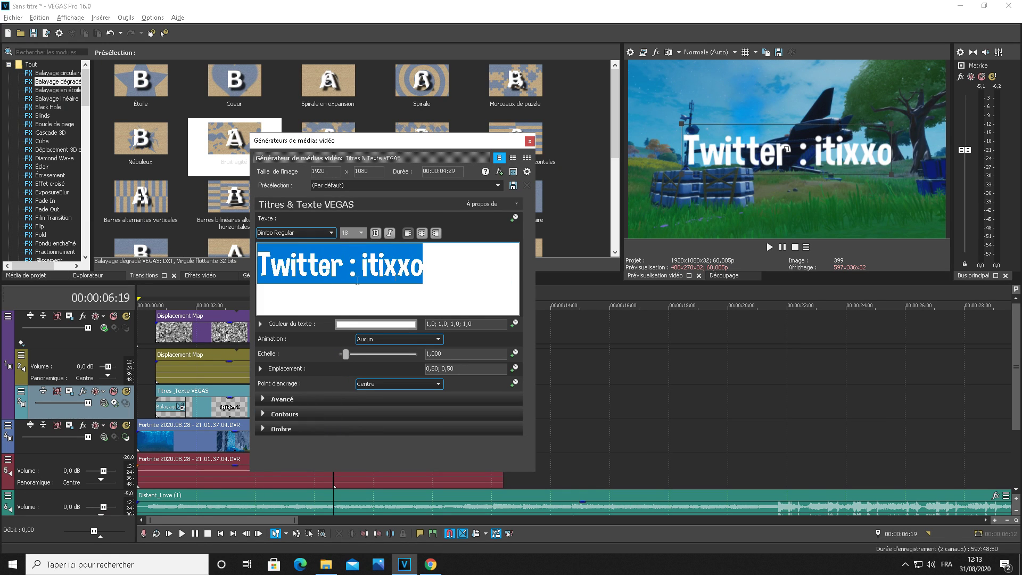
Step: Give the Twitter text a near-black outline with a width of 10
left_click(264, 413)
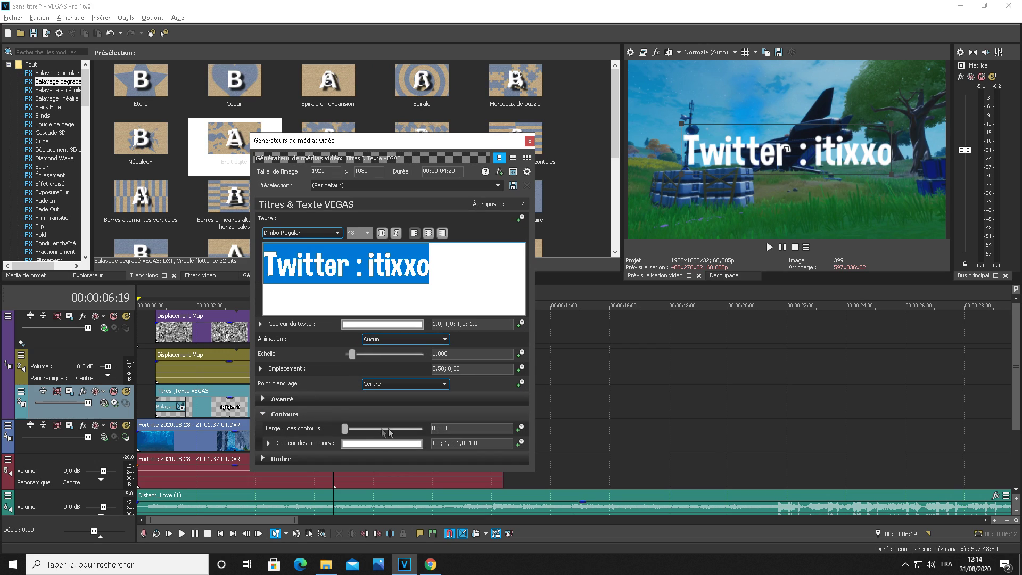
left_click_drag(418, 430, 427, 432)
left_click(399, 443)
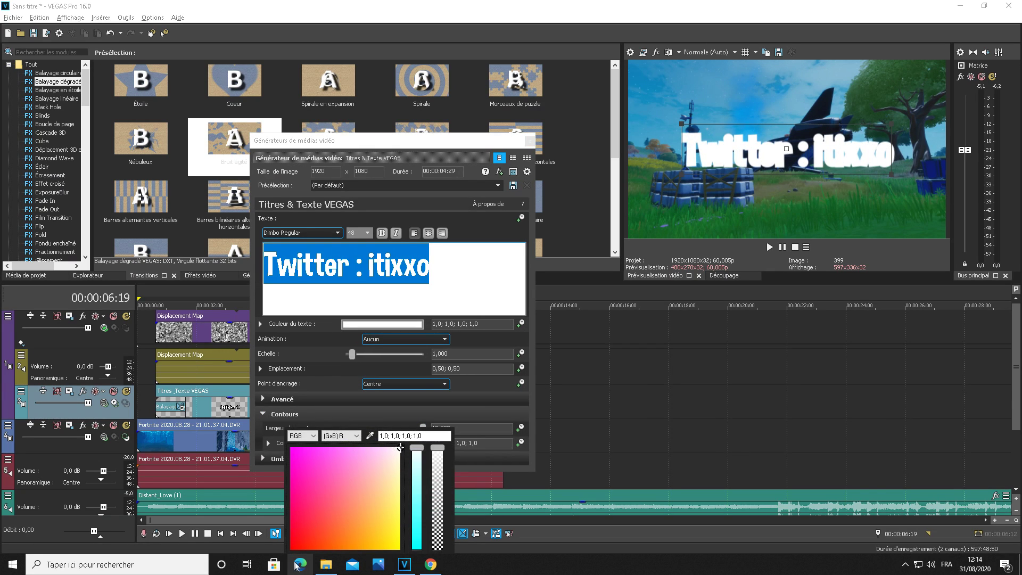
left_click(291, 548)
left_click(418, 548)
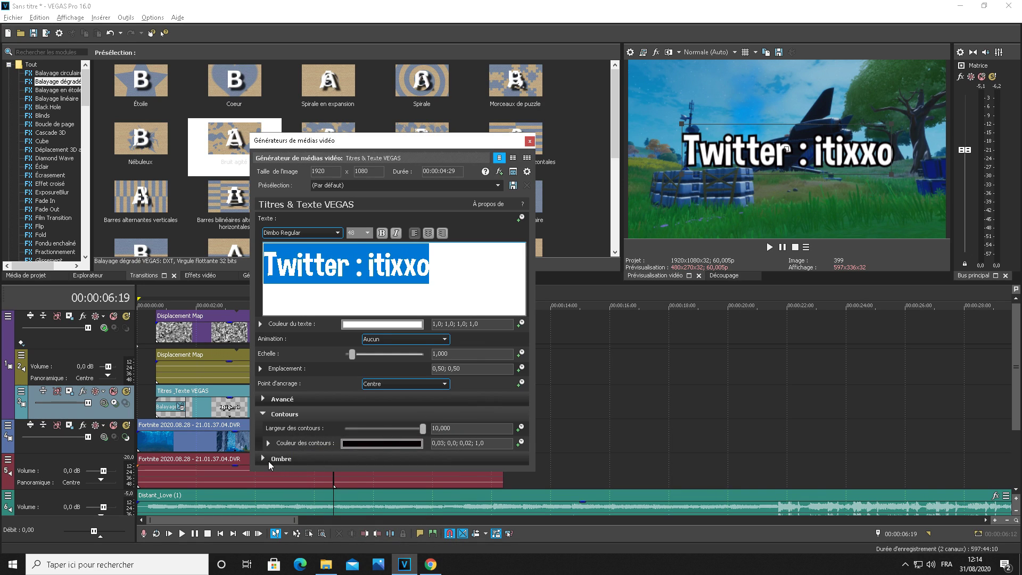
Step: Enable the Twitter text's shadow with X offset 0.102 and Y offset 0.088, raise its blur, and close the text settings
left_click(293, 456)
scroll(467, 386, "down", 3)
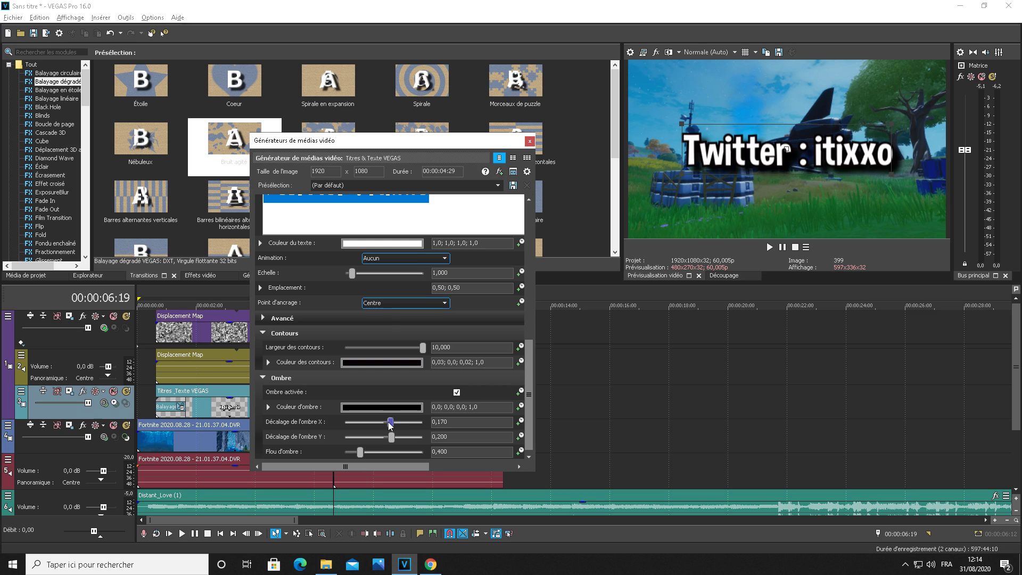
left_click_drag(390, 437, 371, 451)
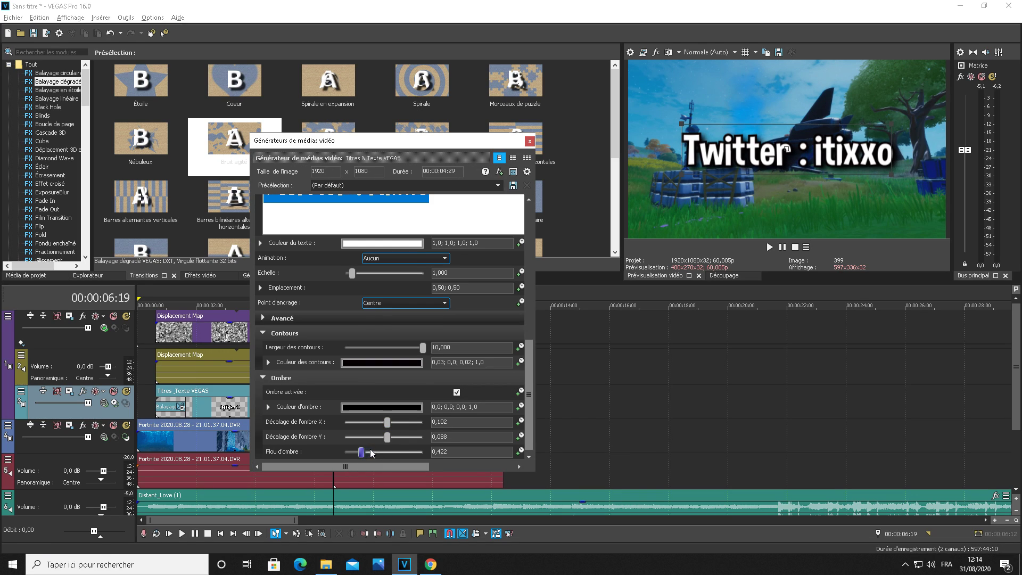
left_click(529, 141)
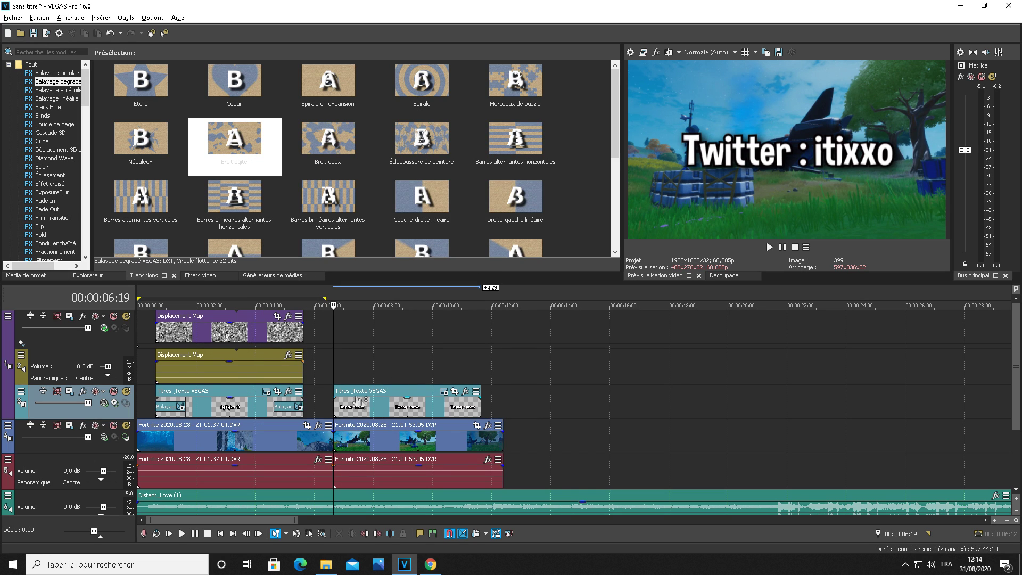
Step: Apply the Balayage dégradé preset Bruit doux to both the start and the end of the Twitter title event
scroll(259, 193, "down", 3)
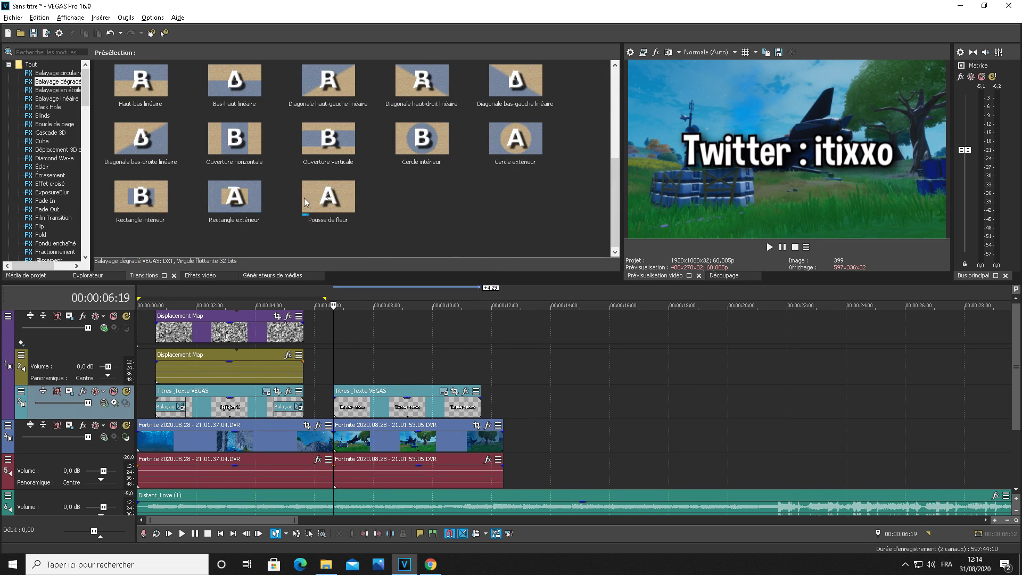
scroll(304, 197, "up", 3)
left_click_drag(328, 151, 336, 411)
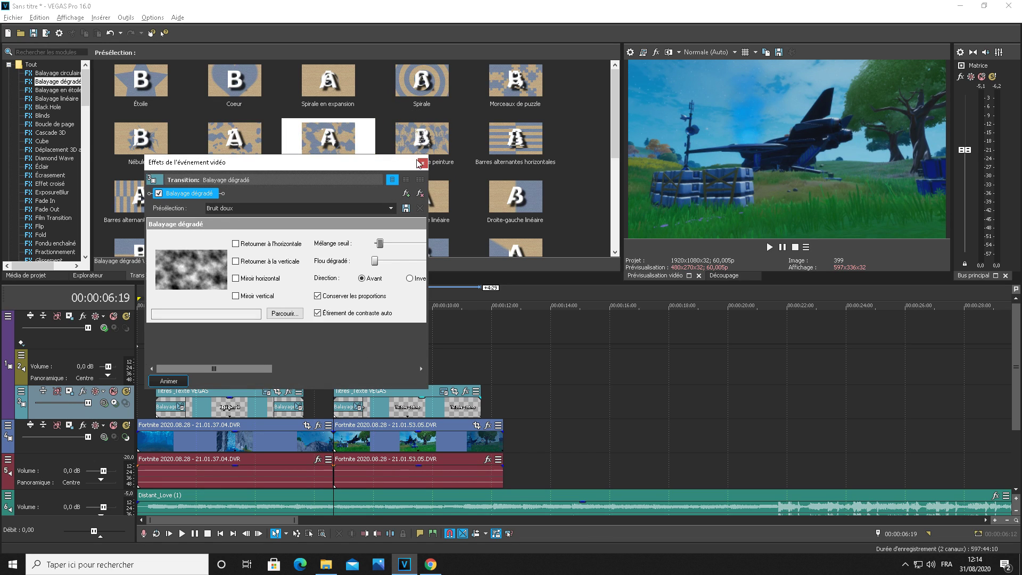
left_click(421, 160)
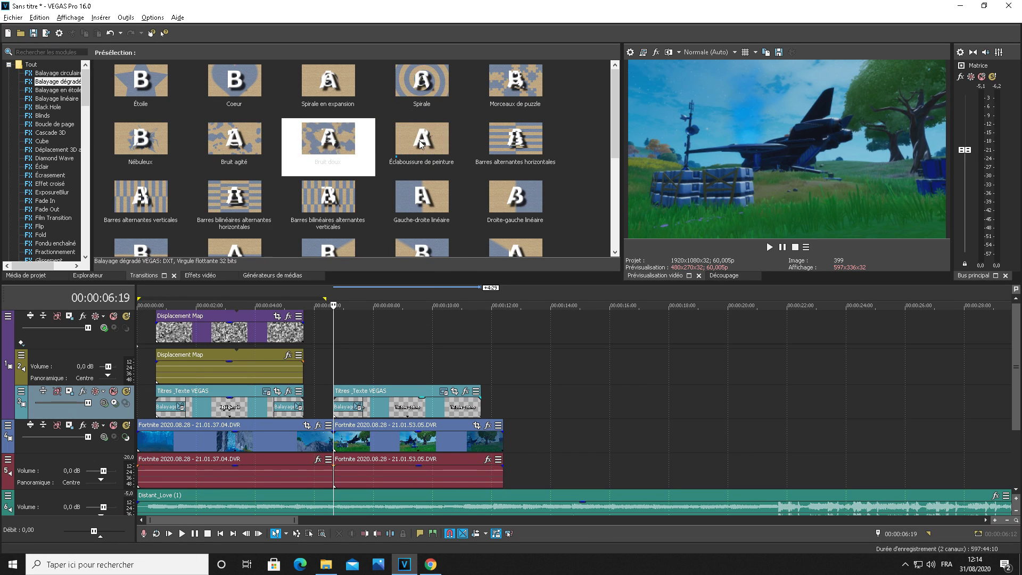
left_click_drag(332, 140, 475, 407)
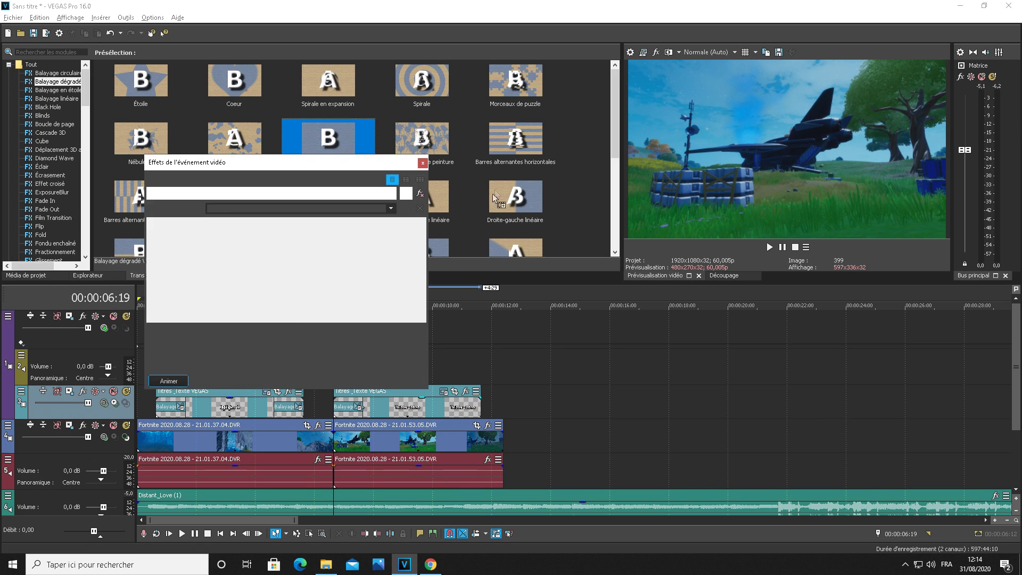
left_click(424, 163)
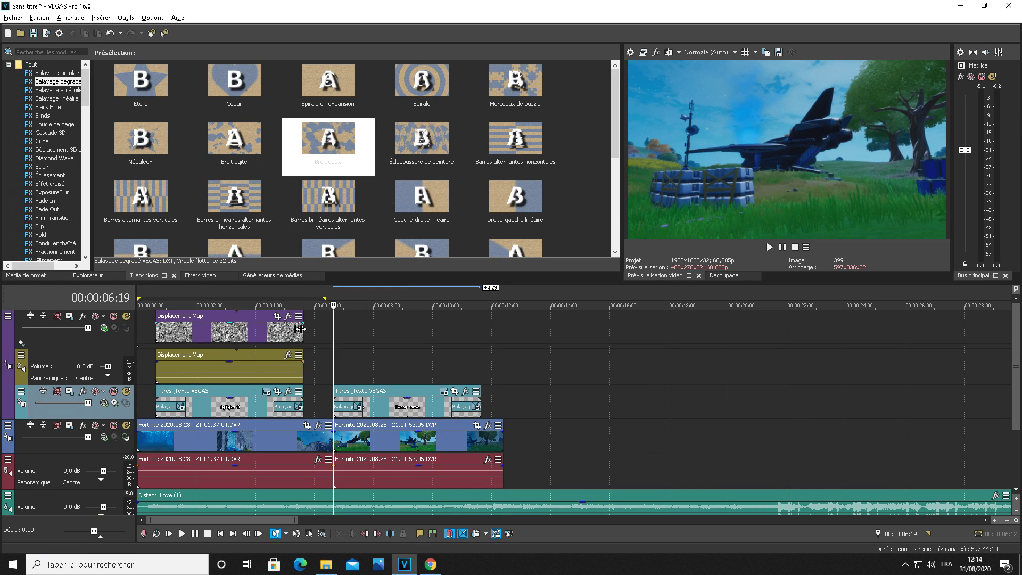
Step: Extend the Displacement Map events to the end of the Twitter title and play back part of that title
left_click_drag(301, 329, 479, 344)
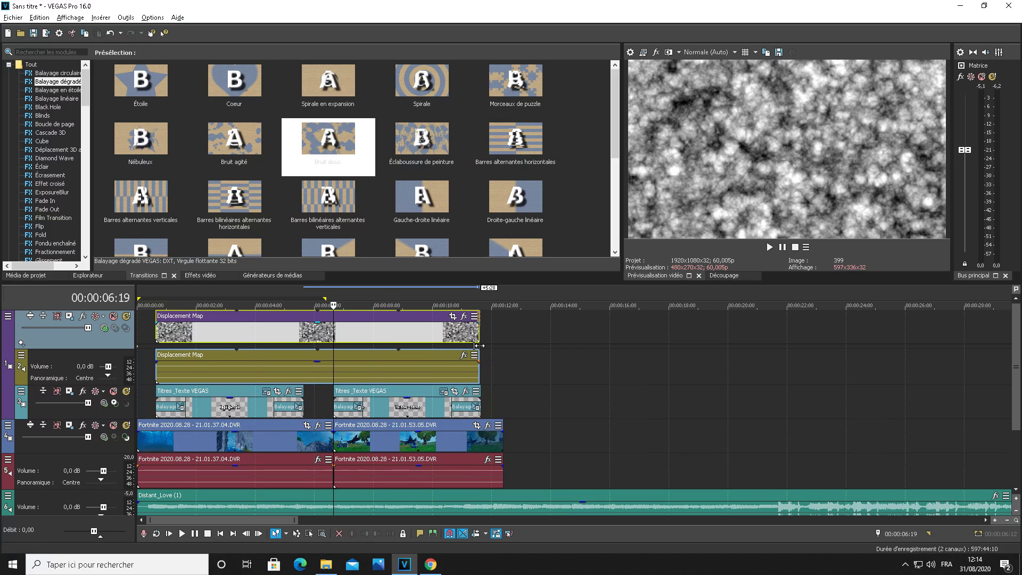
left_click(404, 361)
key("space")
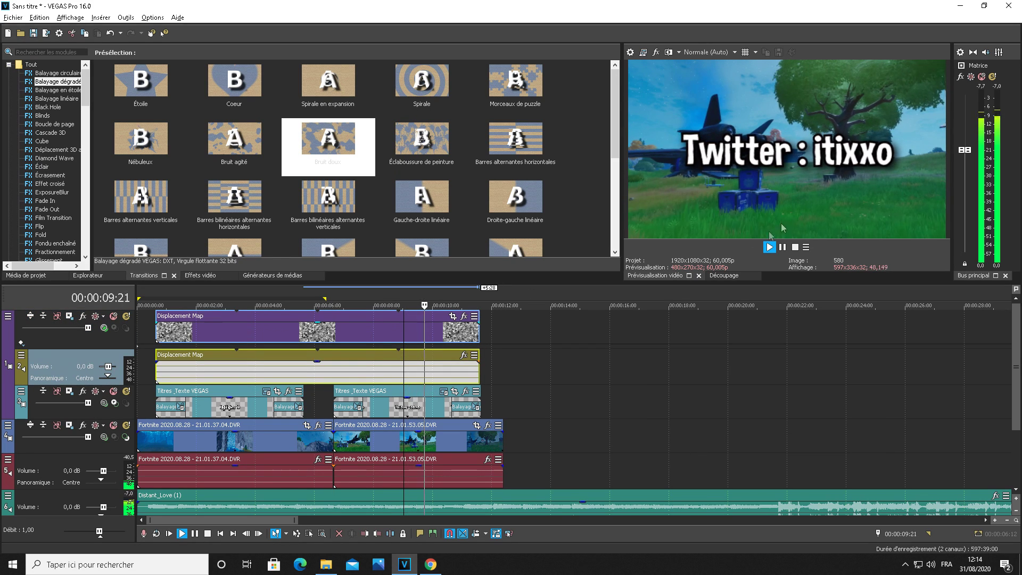
key("space")
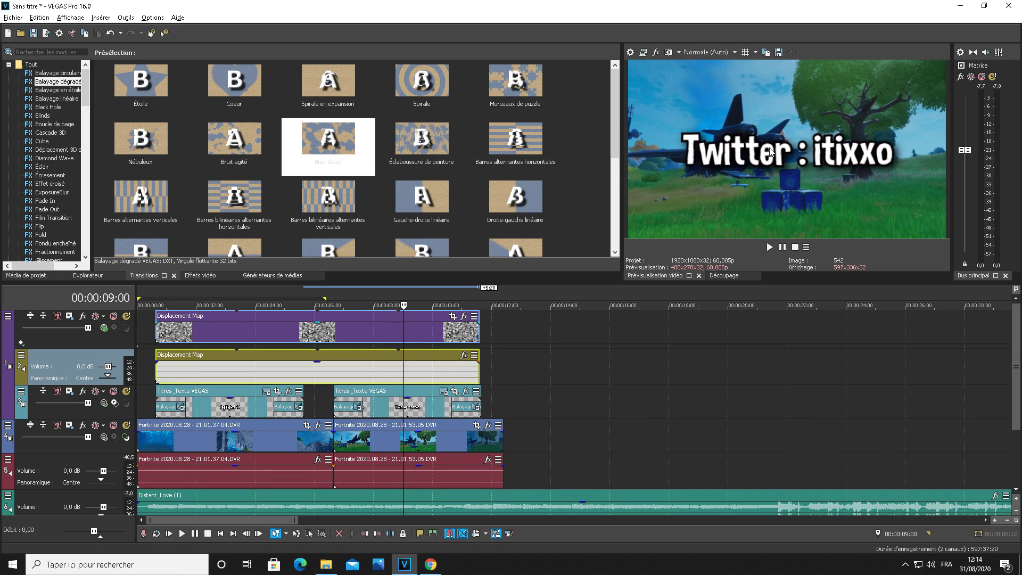
Step: Insert a Rapidité envelope on the first Fortnite clip
left_click(309, 445)
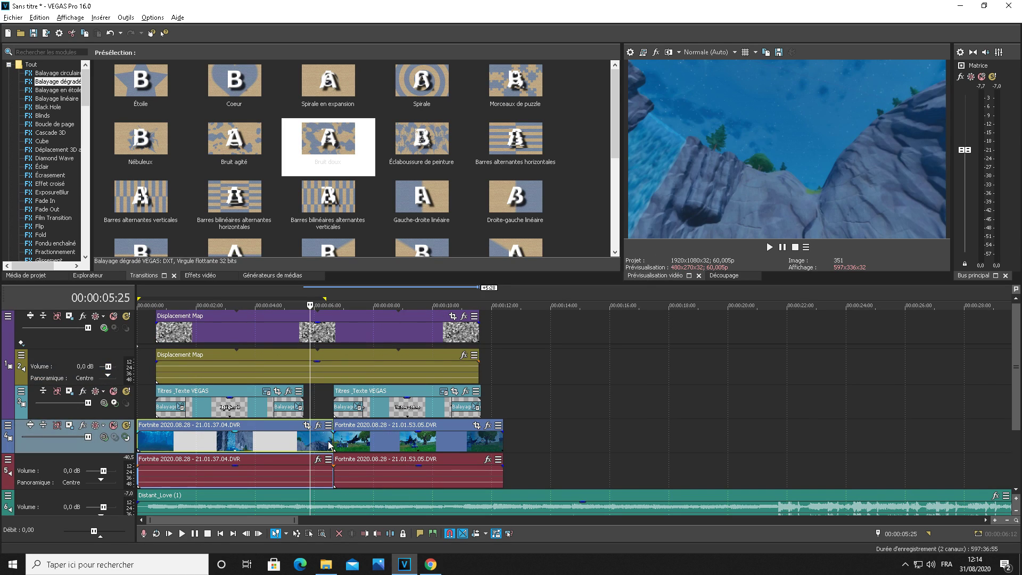
left_click(326, 446)
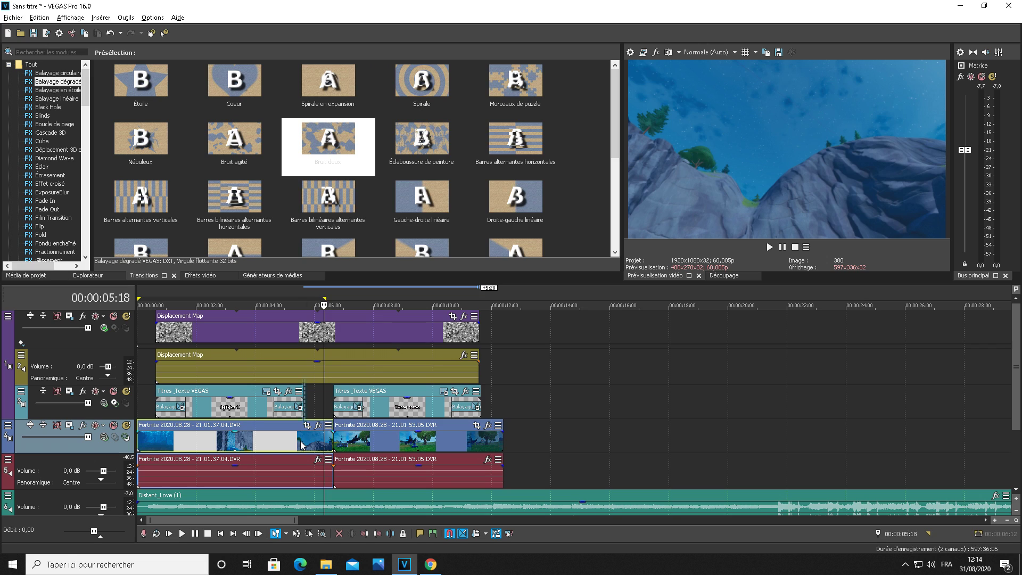
right_click(301, 444)
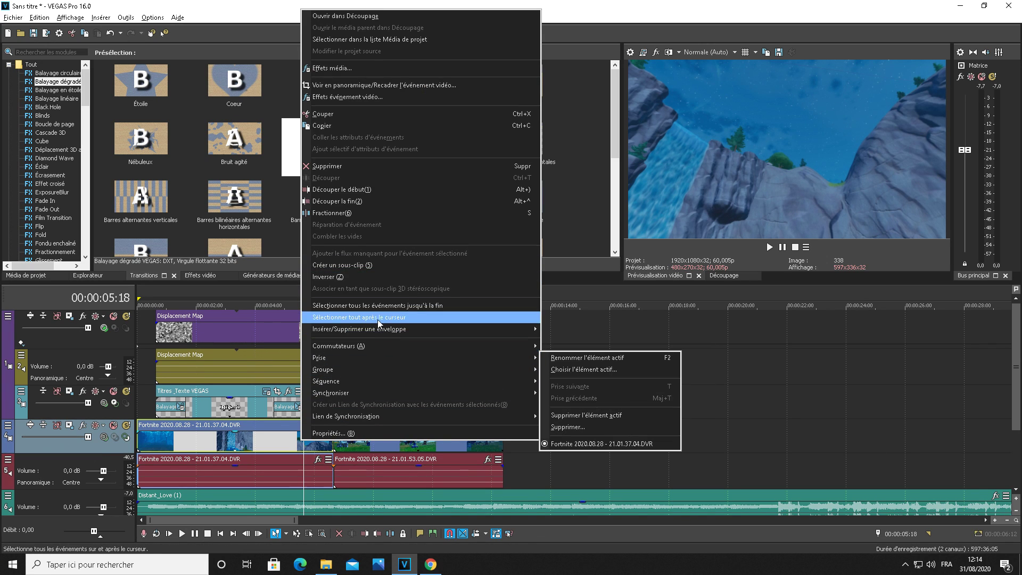
mouse_move(379, 331)
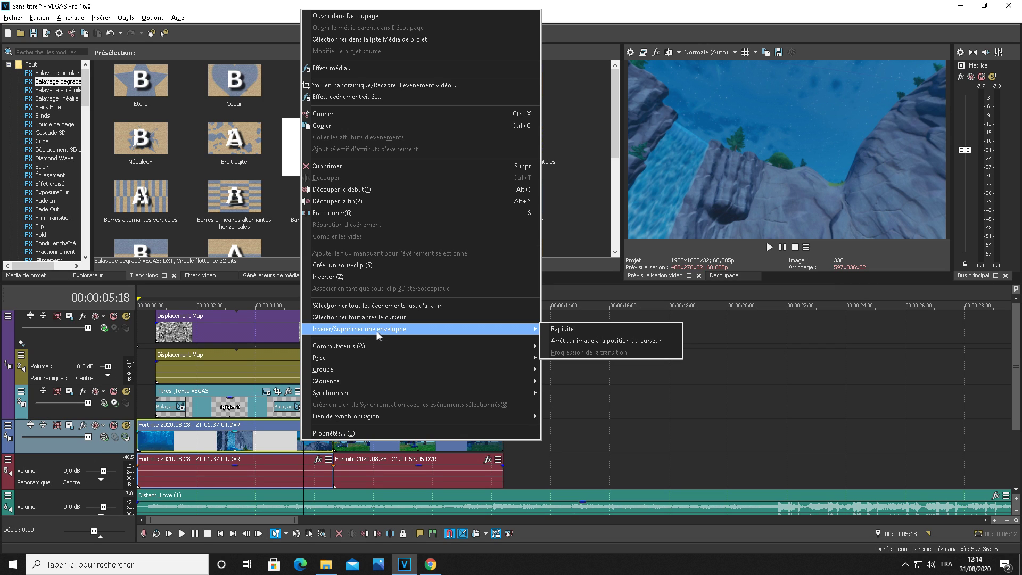
left_click(561, 329)
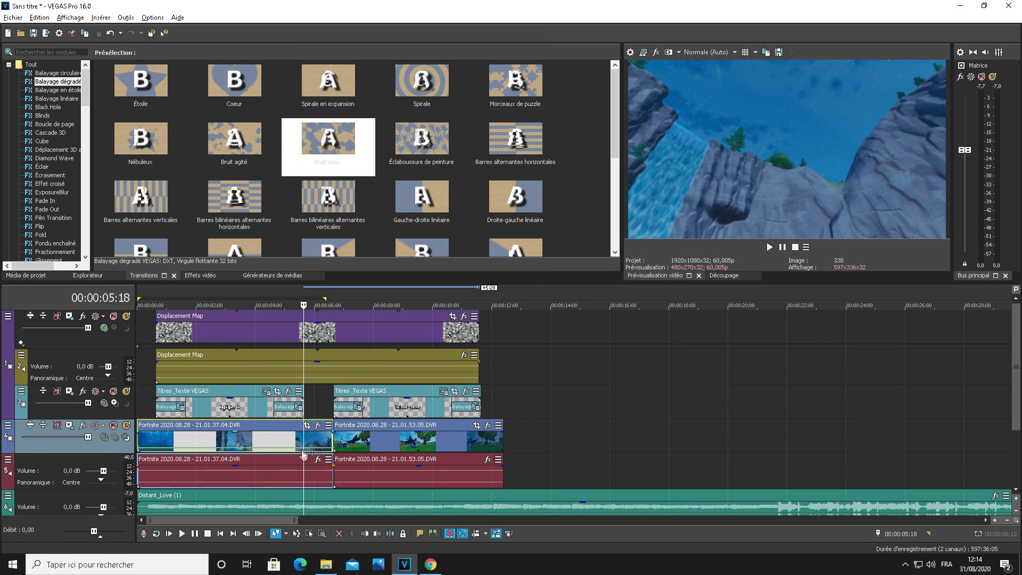
Step: Add a speed point where the first title ends and ramp the first clip's speed up to about 739 % at its end
left_click_drag(301, 454, 332, 449)
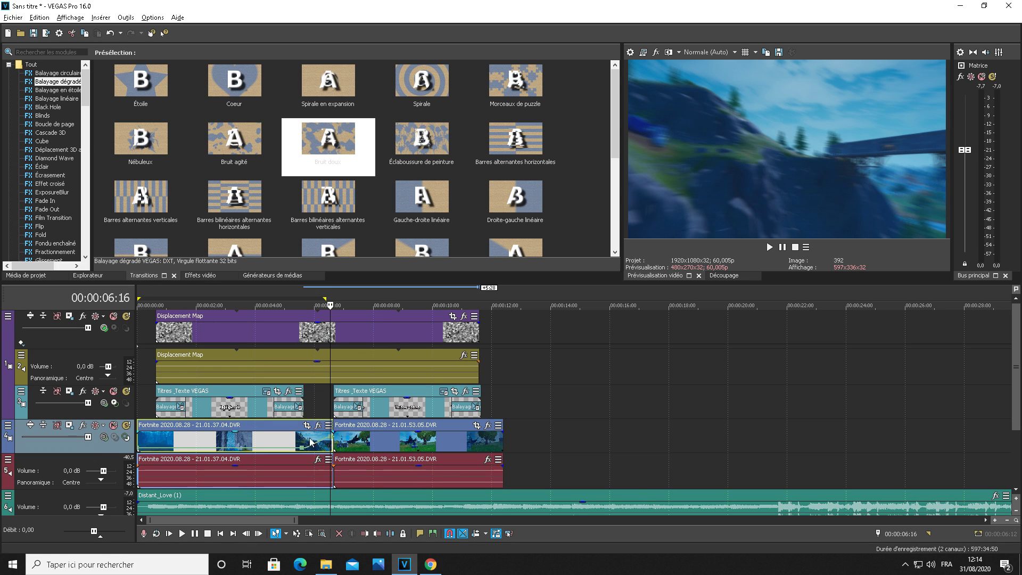
mouse_move(305, 453)
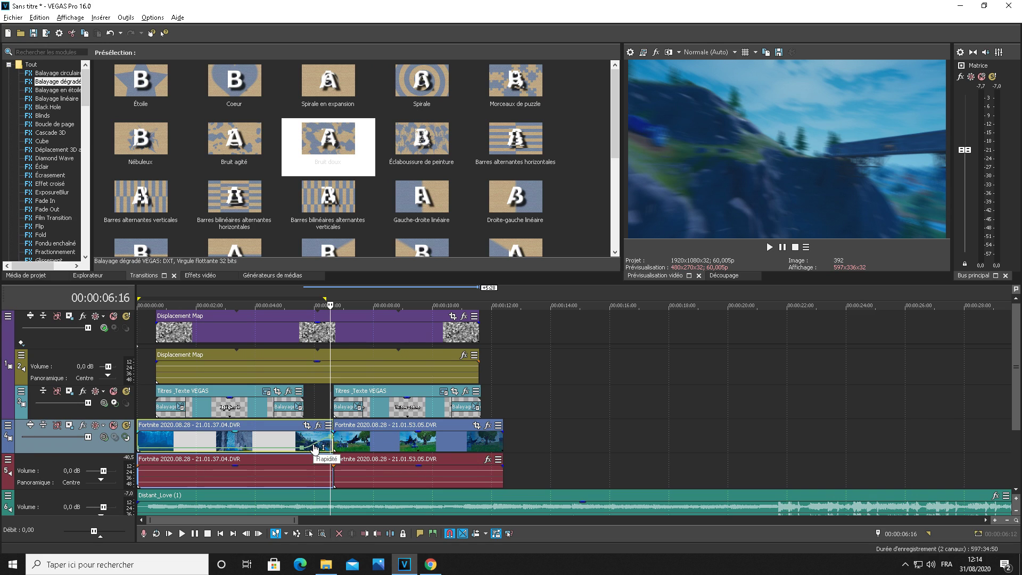
left_click_drag(334, 439, 333, 451)
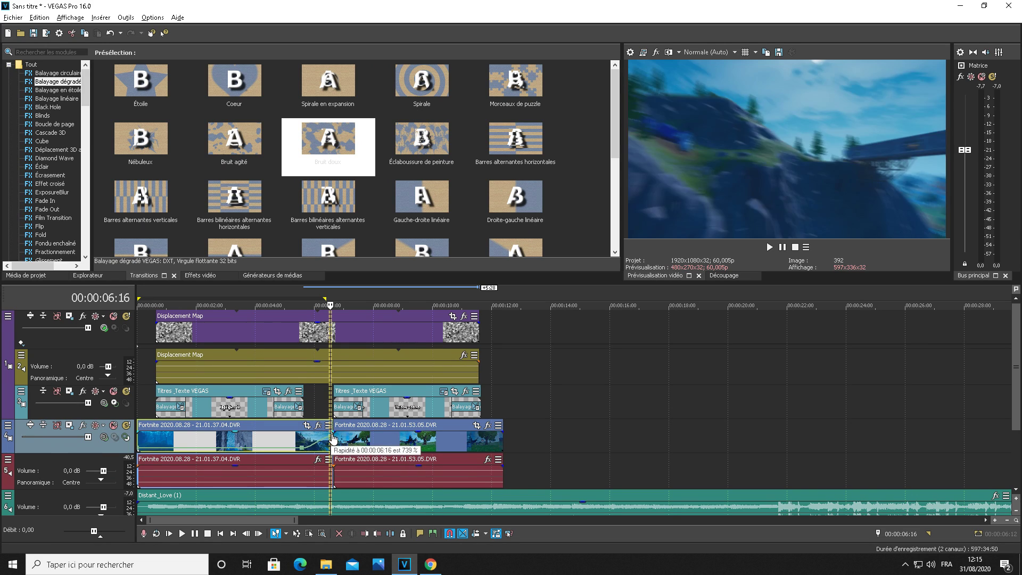
Step: Insert a Rapidité envelope on the second Fortnite clip, with a point shortly after its start and its starting speed raised to about 711 %
left_click(352, 442)
right_click(352, 442)
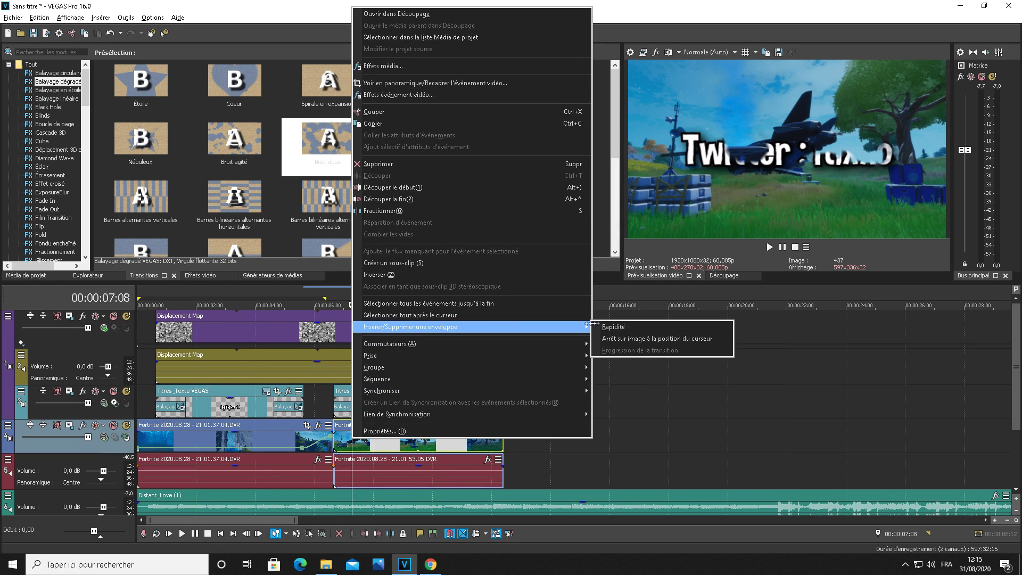
left_click(612, 326)
left_click(356, 449)
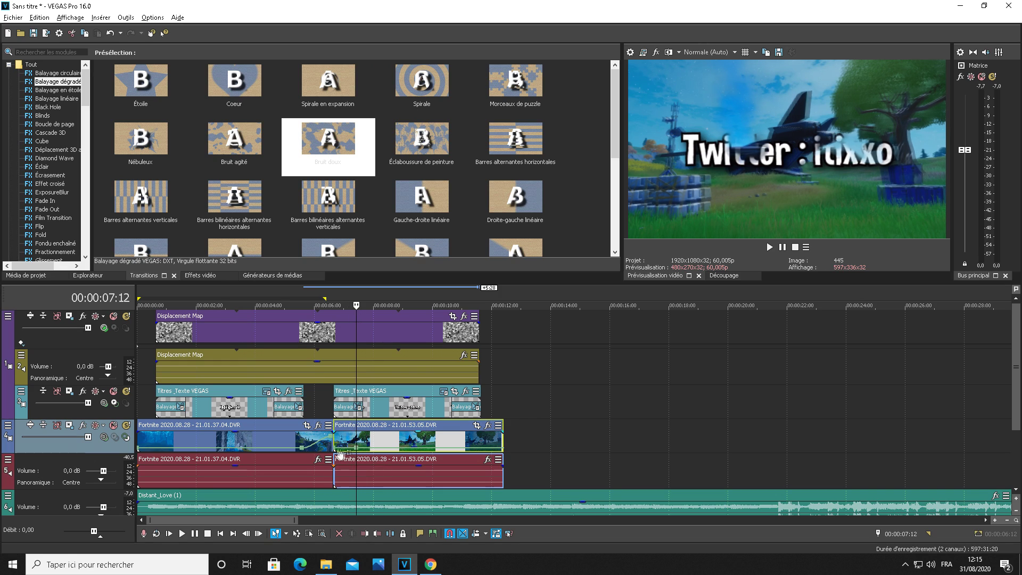
left_click_drag(335, 453, 336, 448)
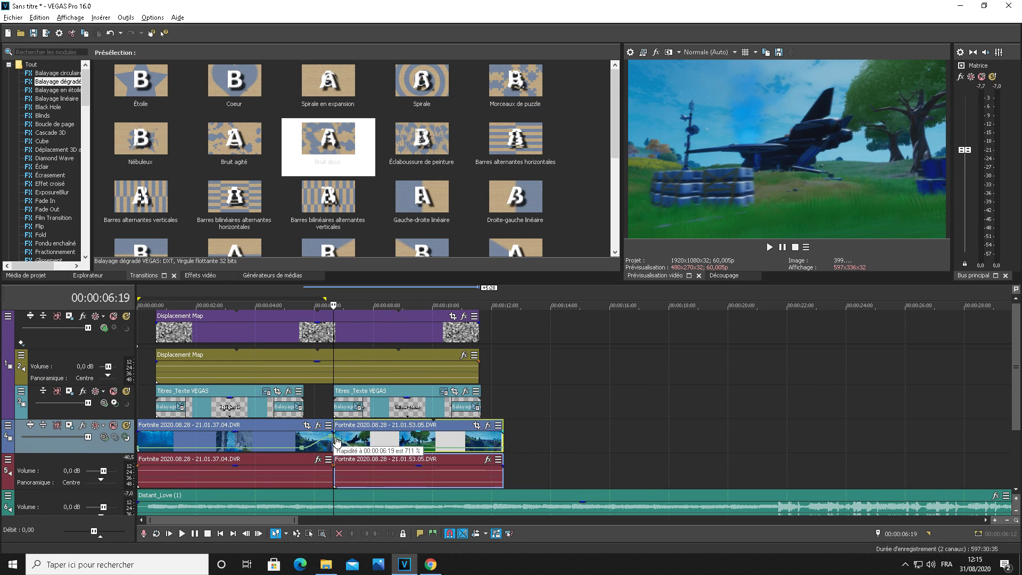
left_click(545, 436)
Step: Play back the speed ramp between the two clips, including with a time selection from the first title's end into the Twitter title
left_click(307, 409)
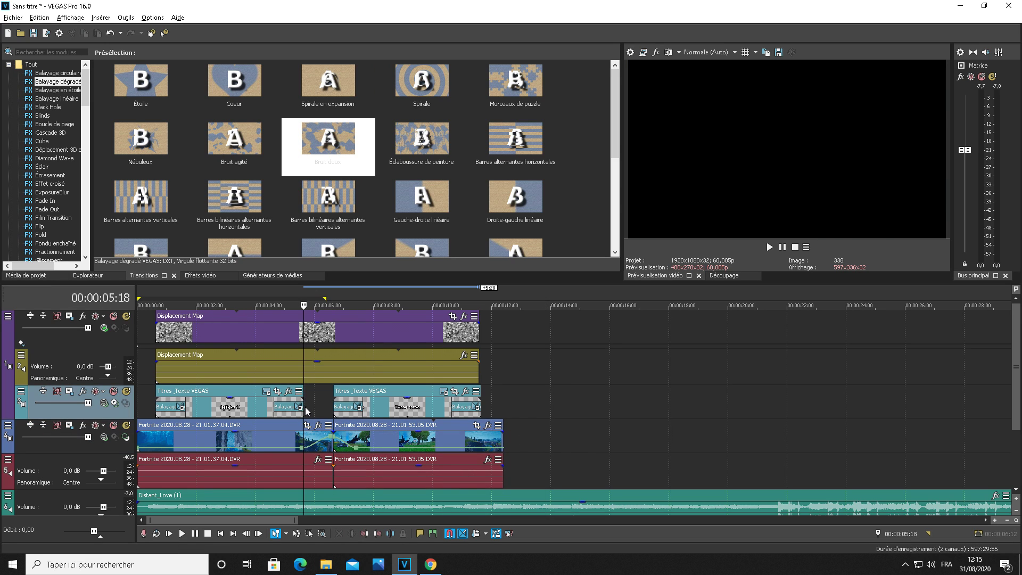
key("space")
key("space")
left_click_drag(323, 408, 373, 411)
key("space")
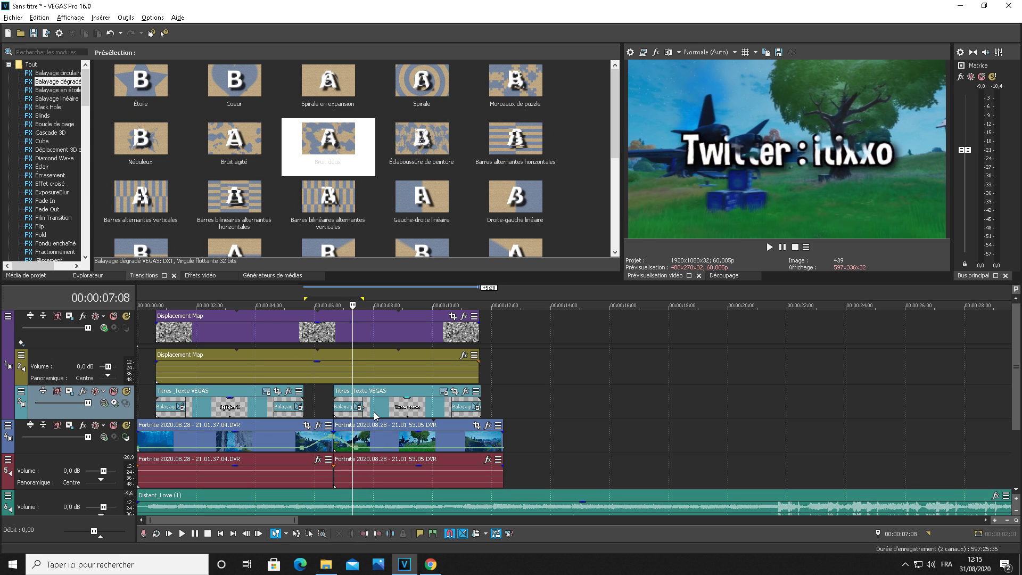
key("space")
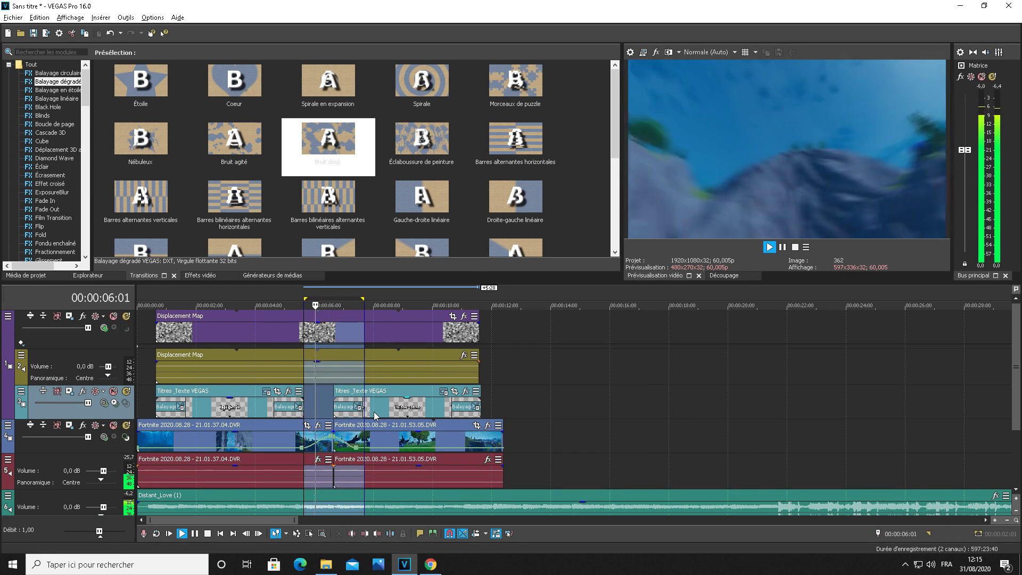
Step: Play back the speed ramp into the second Fortnite clip from just before the cut until the Twitter title
key("Return")
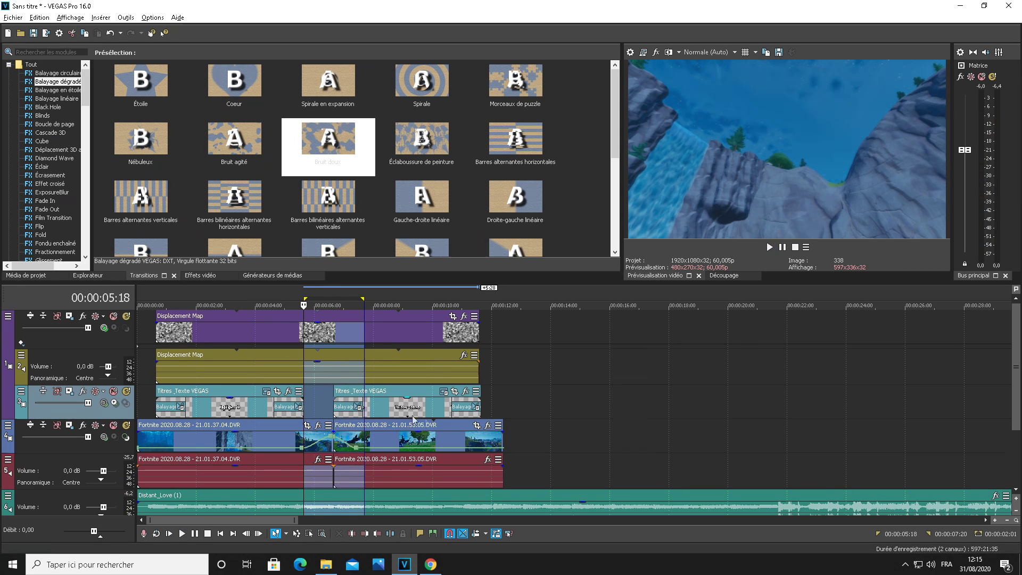
left_click(333, 409)
scroll(479, 420, "up", 5)
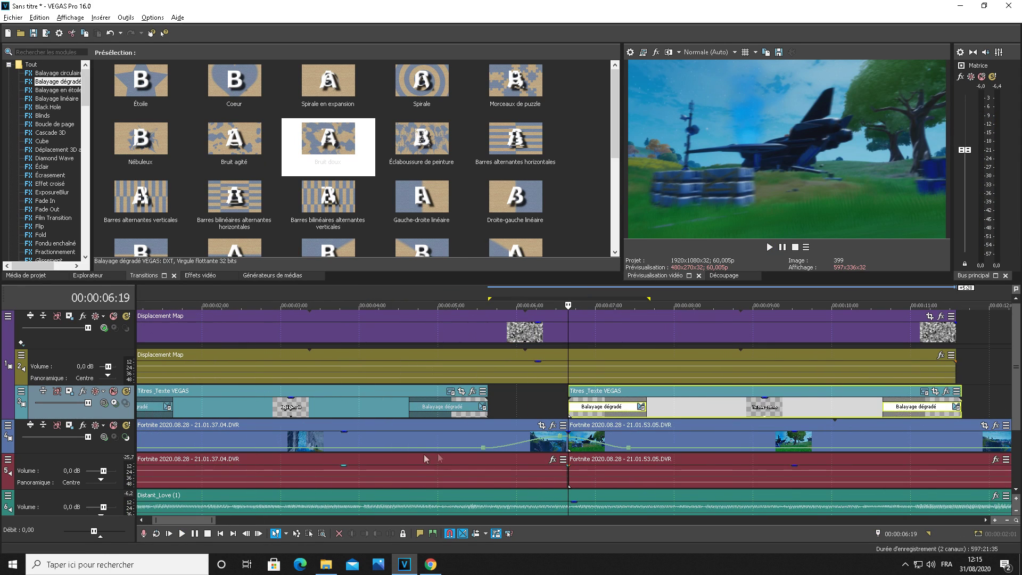
left_click(550, 410)
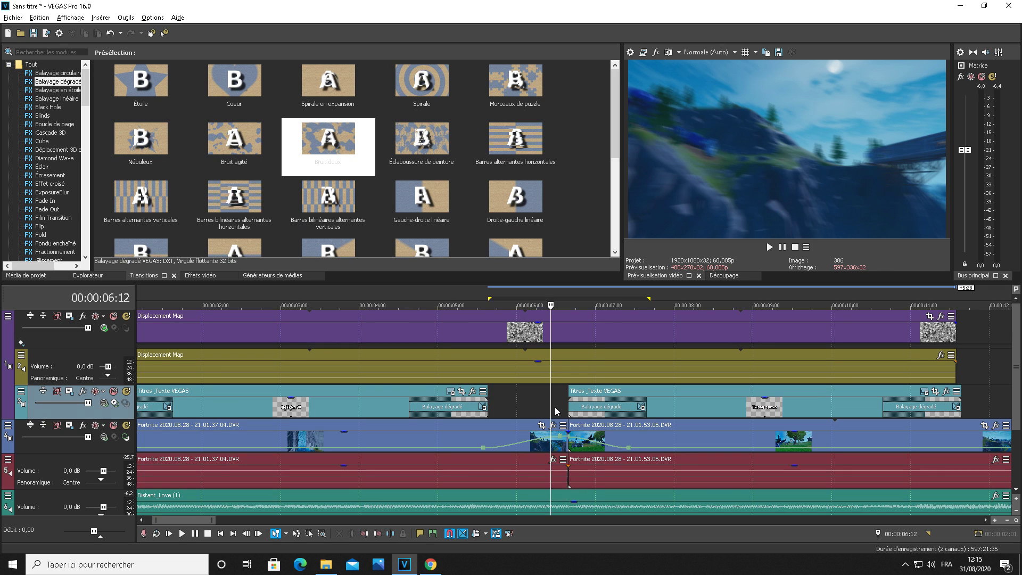
key("space")
scroll(580, 399, "down", 5)
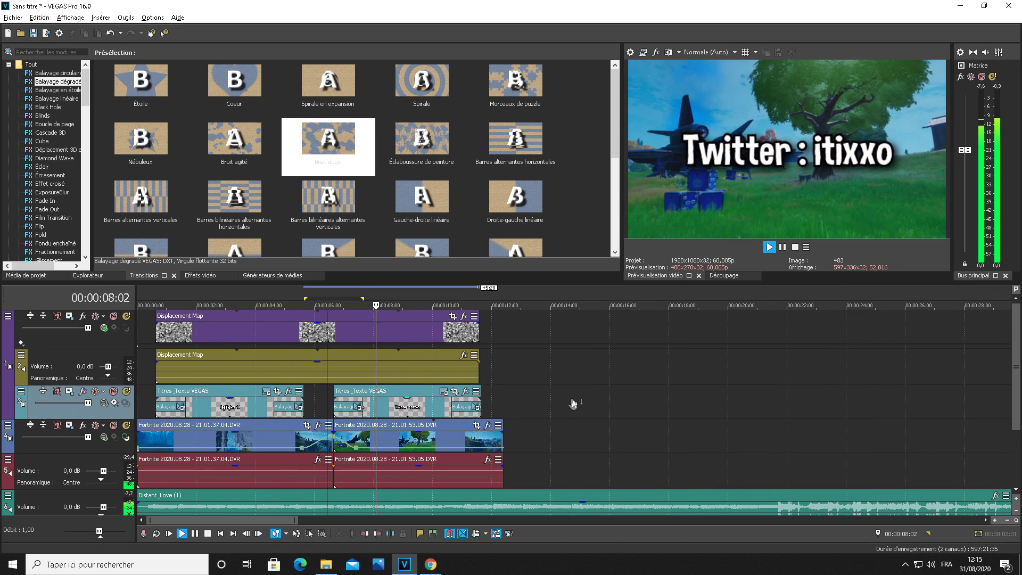
key("space")
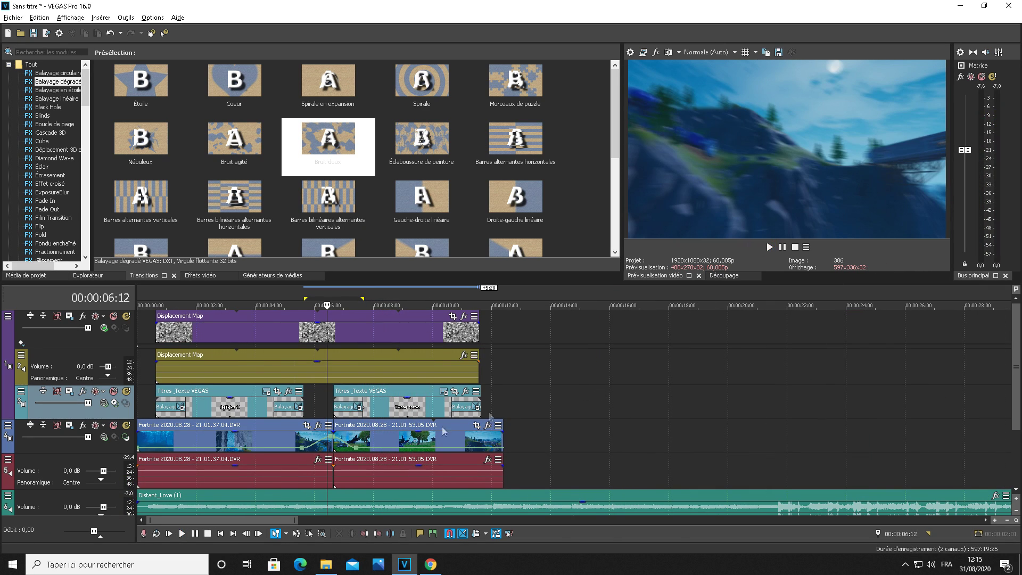
left_click(405, 399)
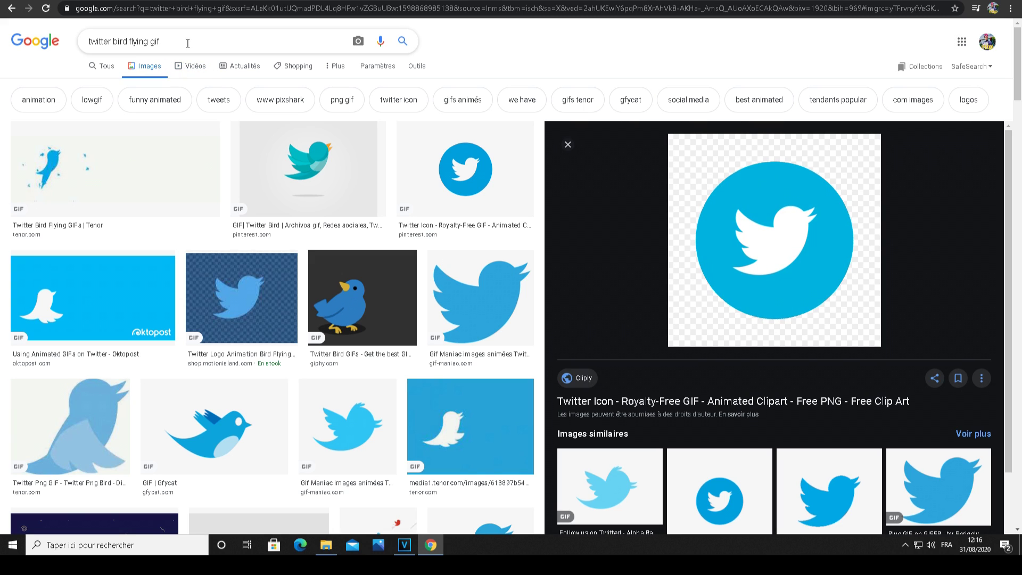
Step: Switch to Chrome, browse the Google Images results for "twitter bird flying gif", and save the animated Twitter icon from Cliply
left_click(140, 42)
left_click(166, 41)
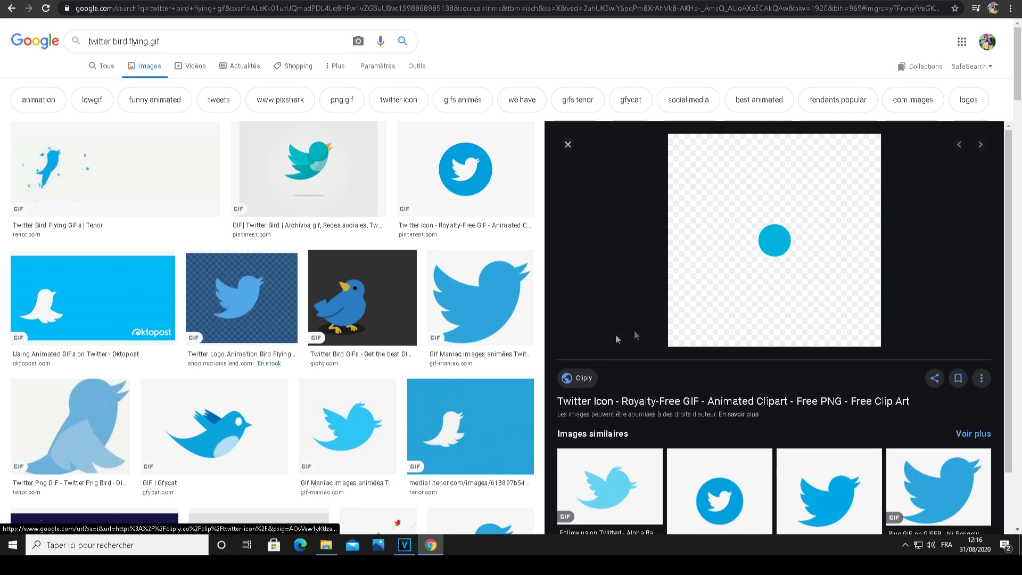
scroll(405, 367, "down", 11)
scroll(414, 362, "up", 8)
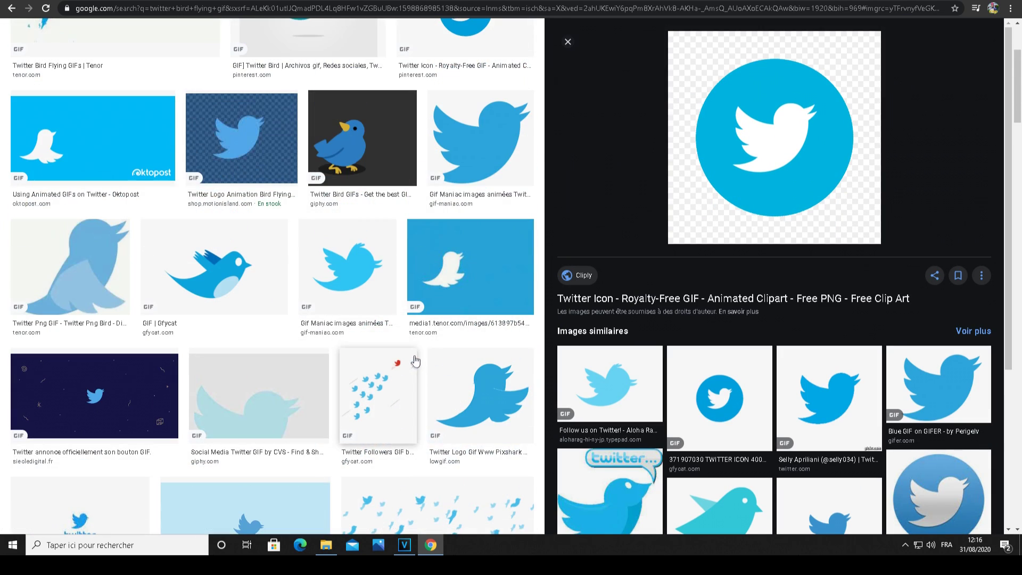
scroll(415, 362, "up", 3)
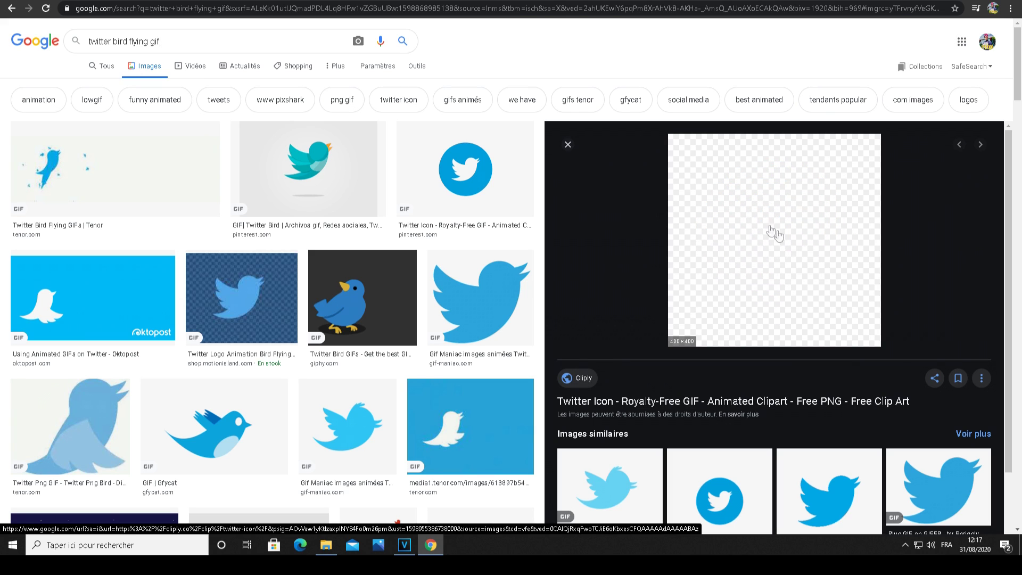
right_click(758, 240)
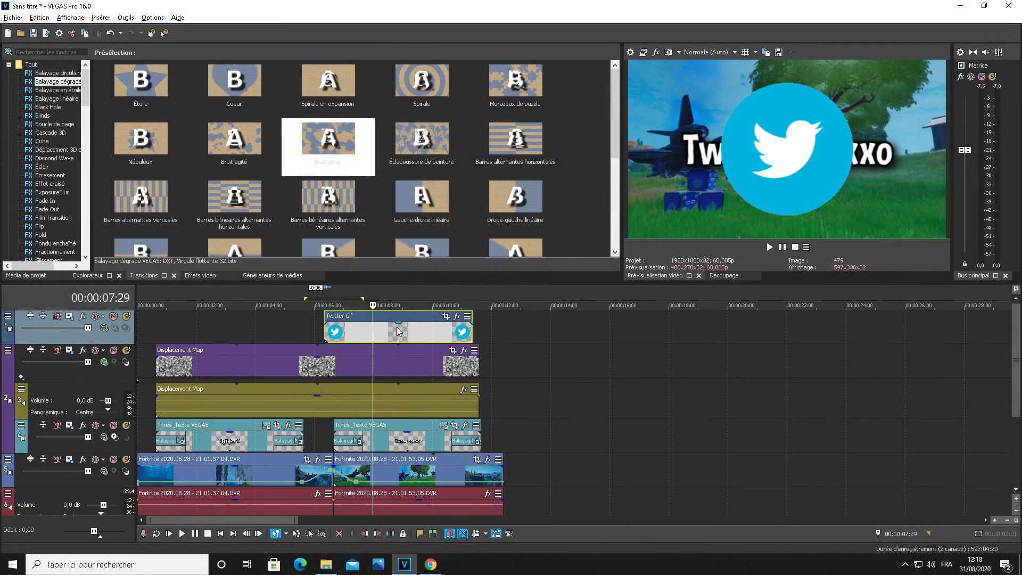
Step: Move the Twitter Gif event earlier on its track so it starts shortly before the Twitter title, and check the frames beneath it
left_click_drag(401, 327, 392, 326)
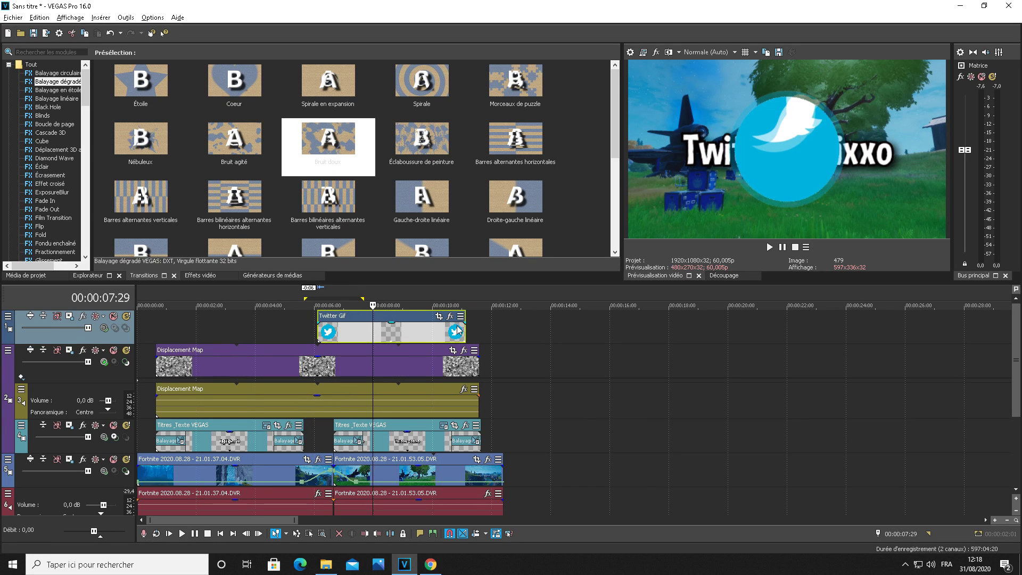
left_click_drag(384, 329, 361, 331)
left_click(377, 331)
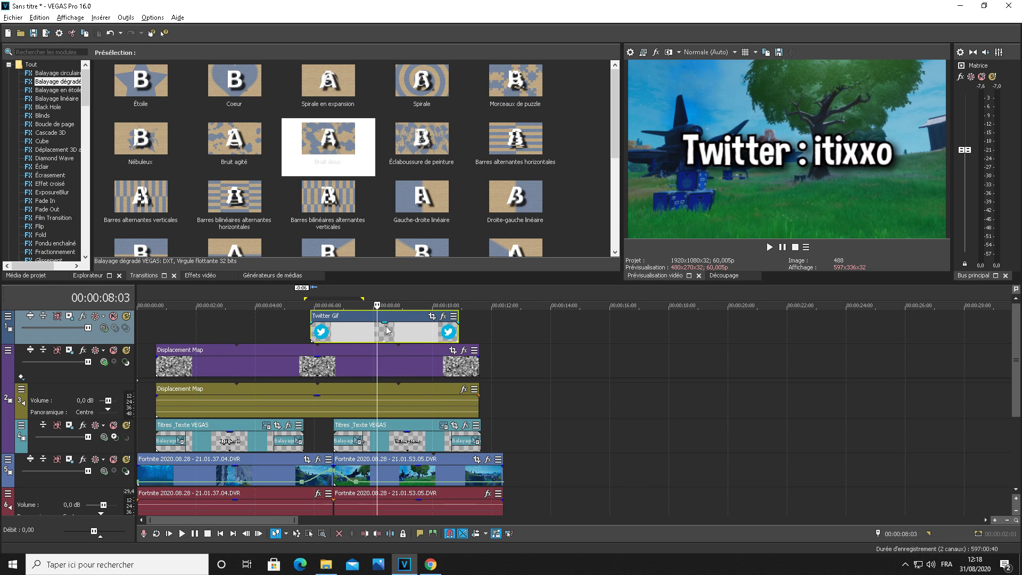
left_click(386, 325)
left_click(341, 327)
left_click(333, 327)
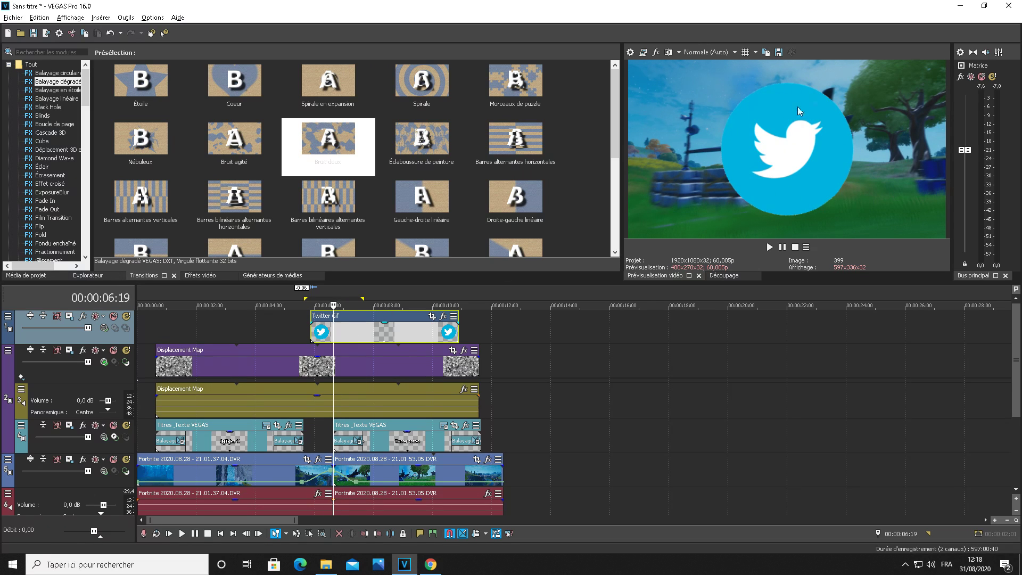
Step: Try the Incrustation en chrominance VEGAS effect on the Twitter Gif event with the bird's white as key colour, and remove the effect again
left_click(445, 316)
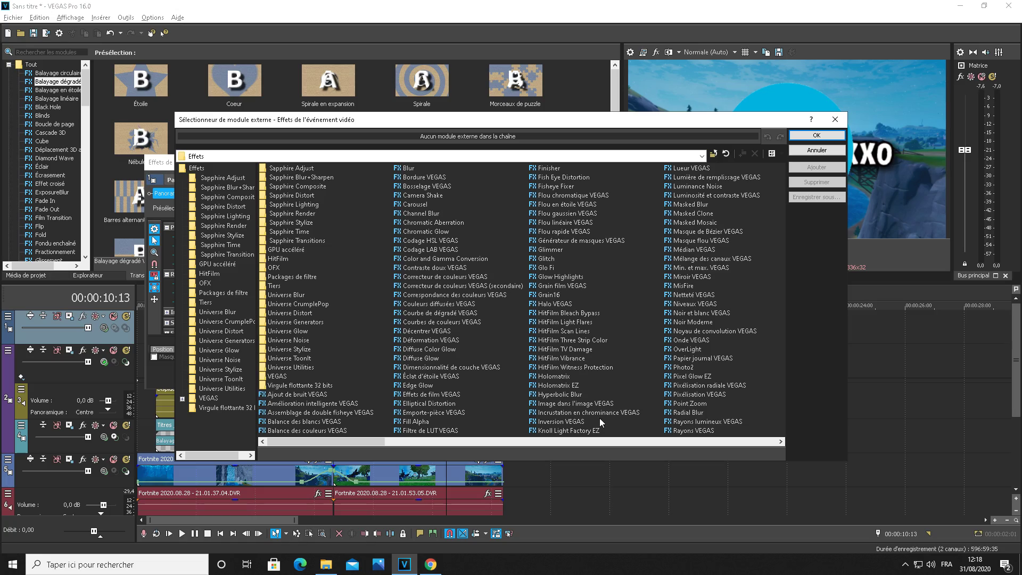
scroll(485, 356, "right", 10)
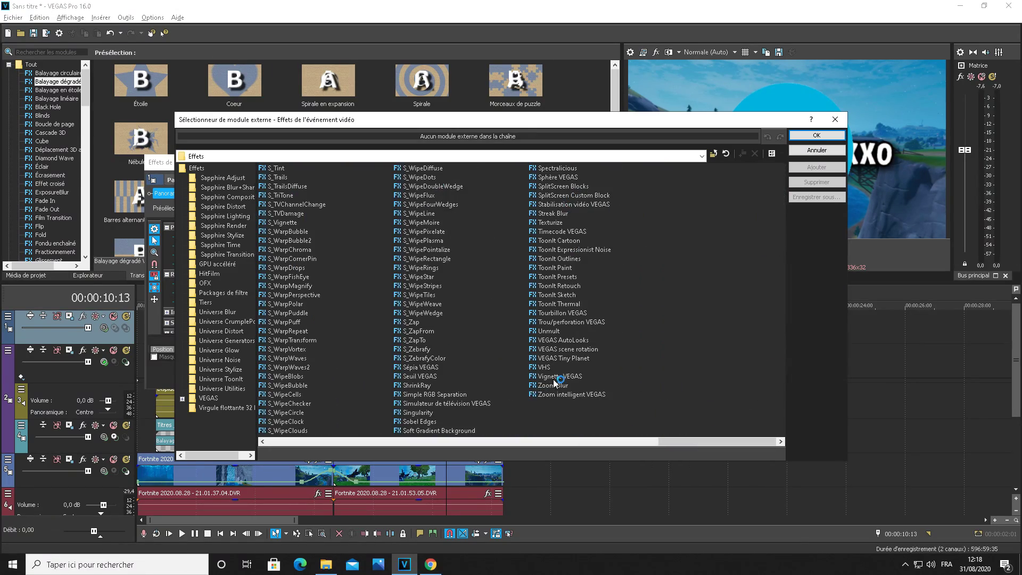
scroll(555, 382, "left", 10)
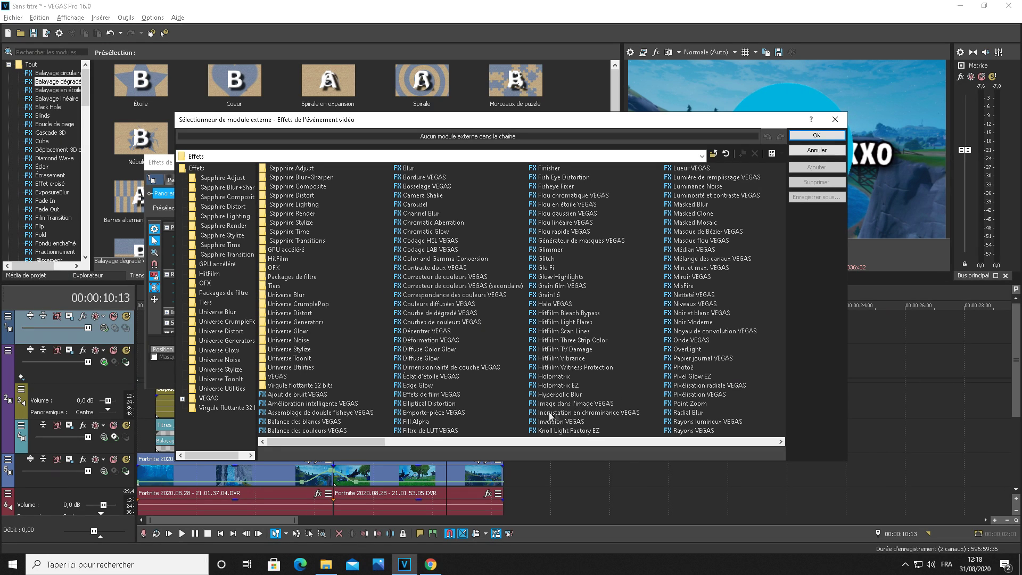
double_click(620, 413)
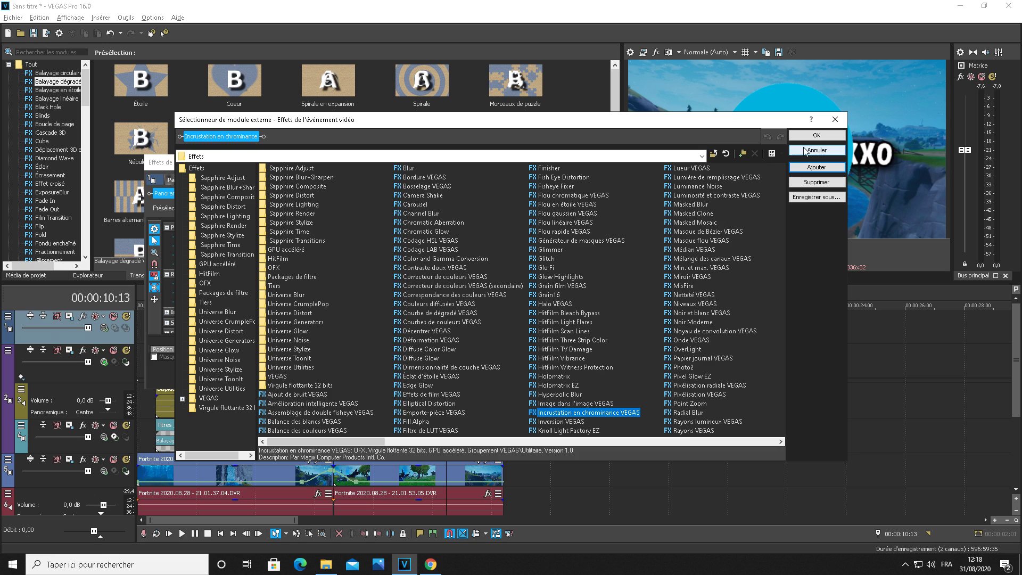
left_click(816, 135)
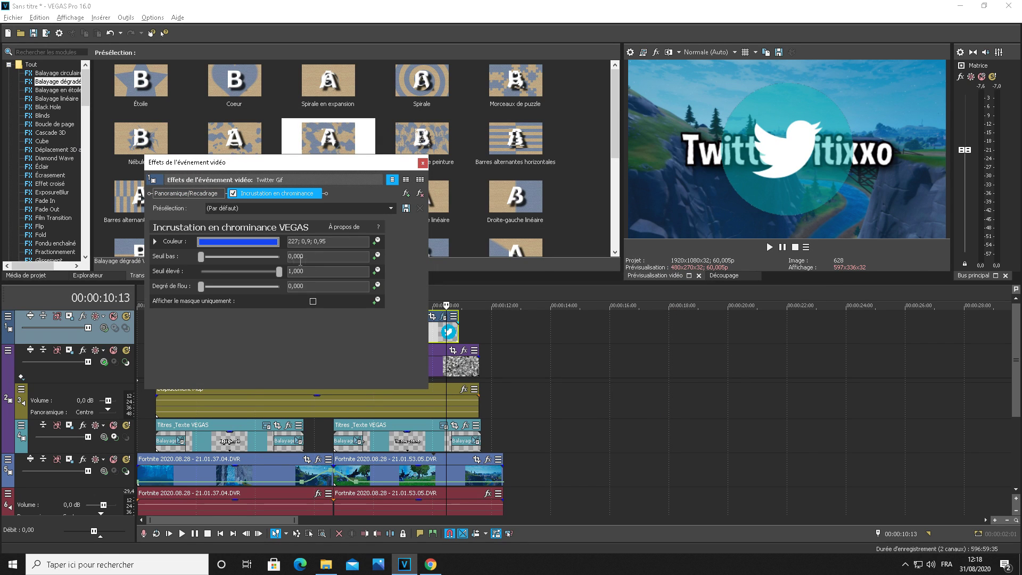
left_click(258, 240)
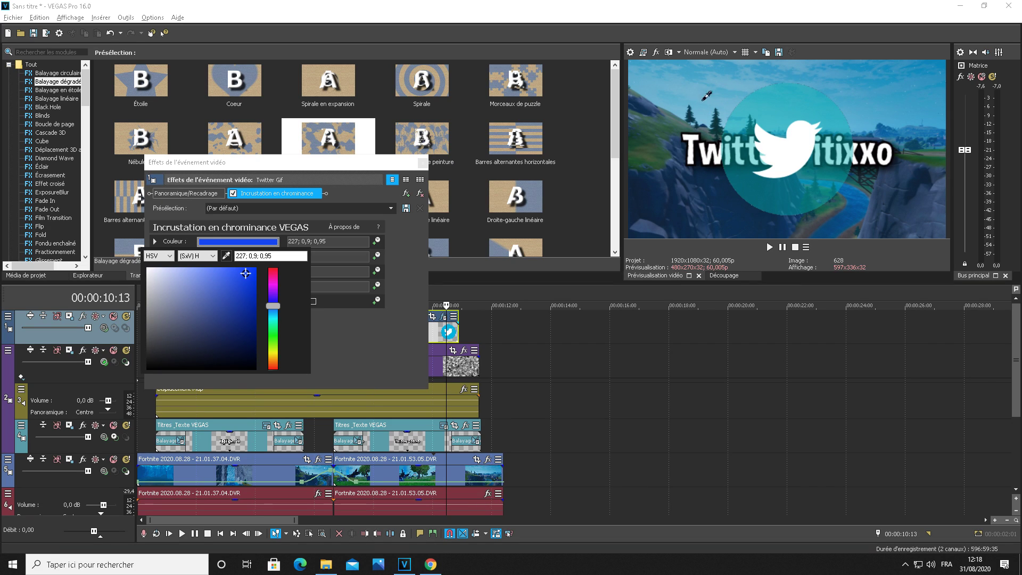
left_click(783, 146)
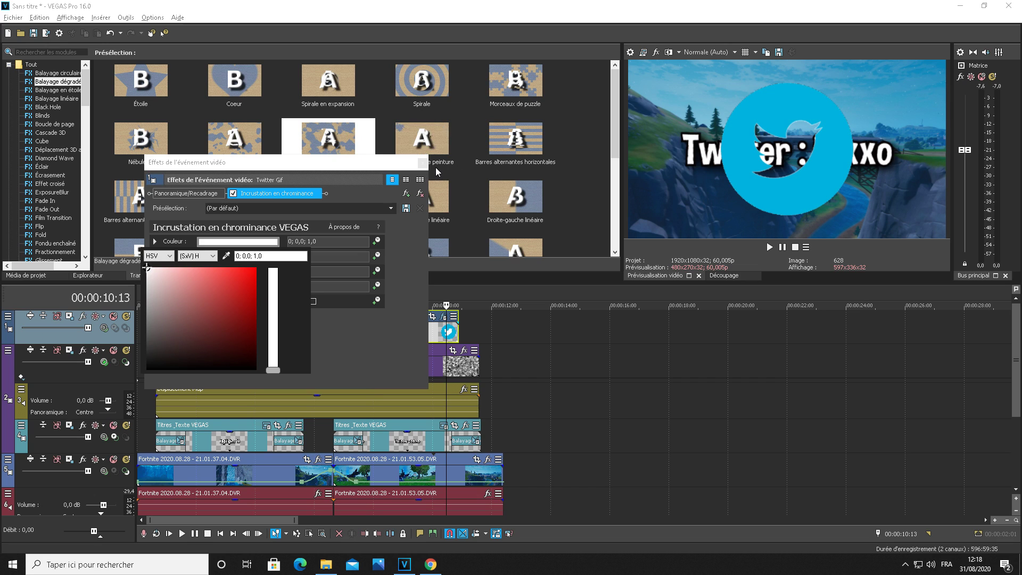
left_click(420, 193)
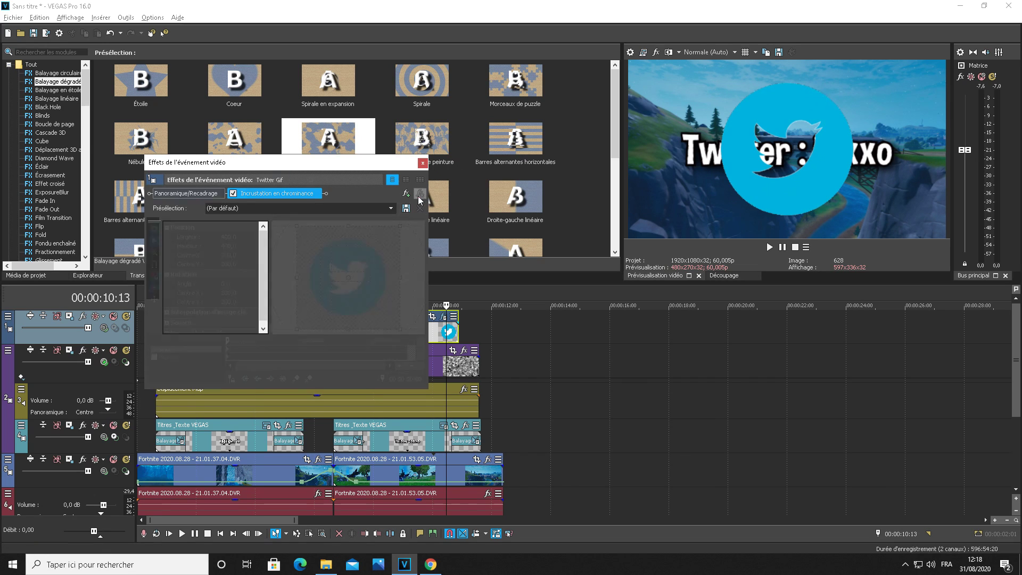
left_click(422, 162)
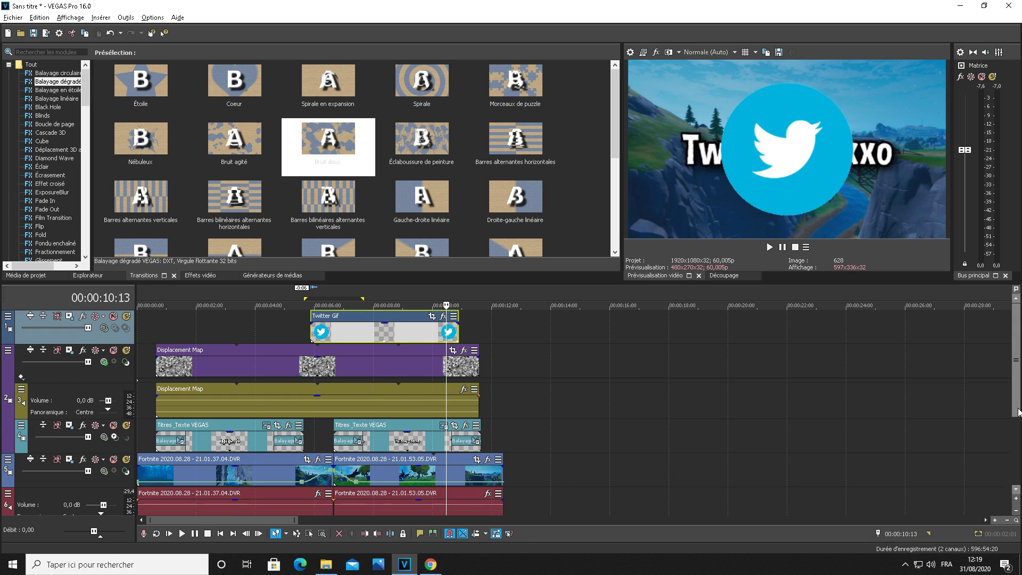
Step: Try making the Displacement Map track a compositing child of the Twitter Gif track, and undo the nesting each time
scroll(53, 453, "down", 3)
right_click(46, 481)
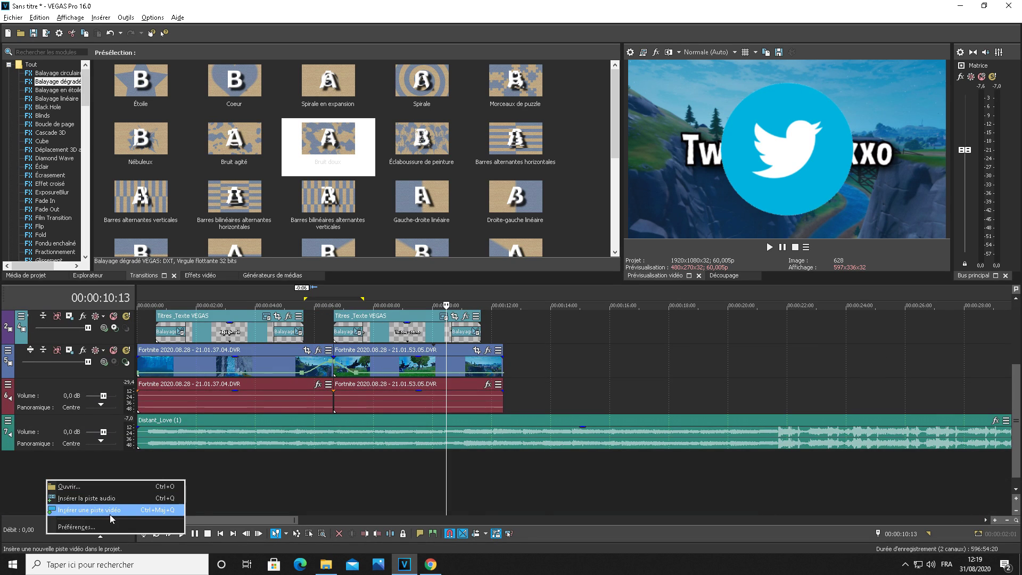
key("Escape")
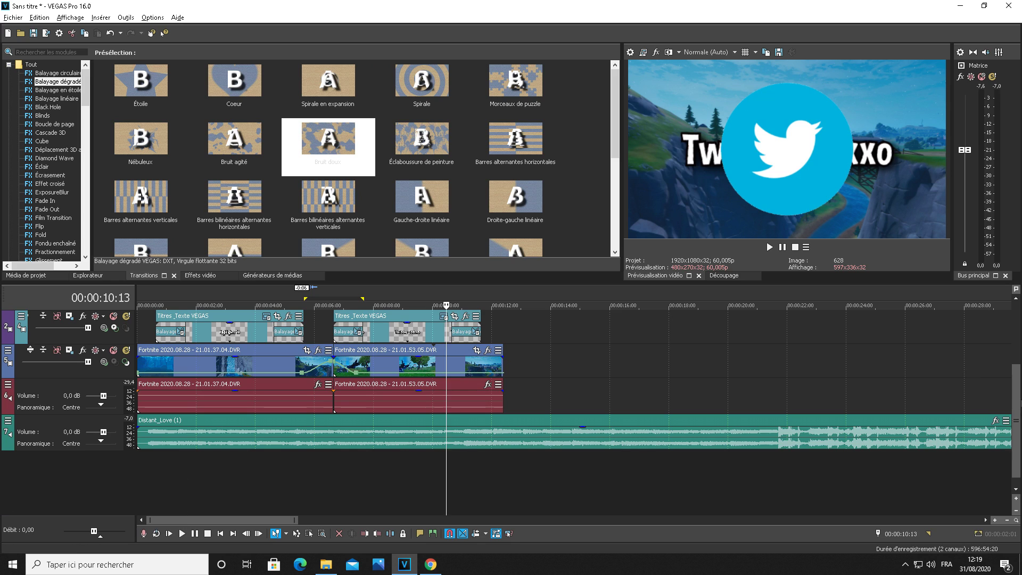
scroll(835, 337, "up", 3)
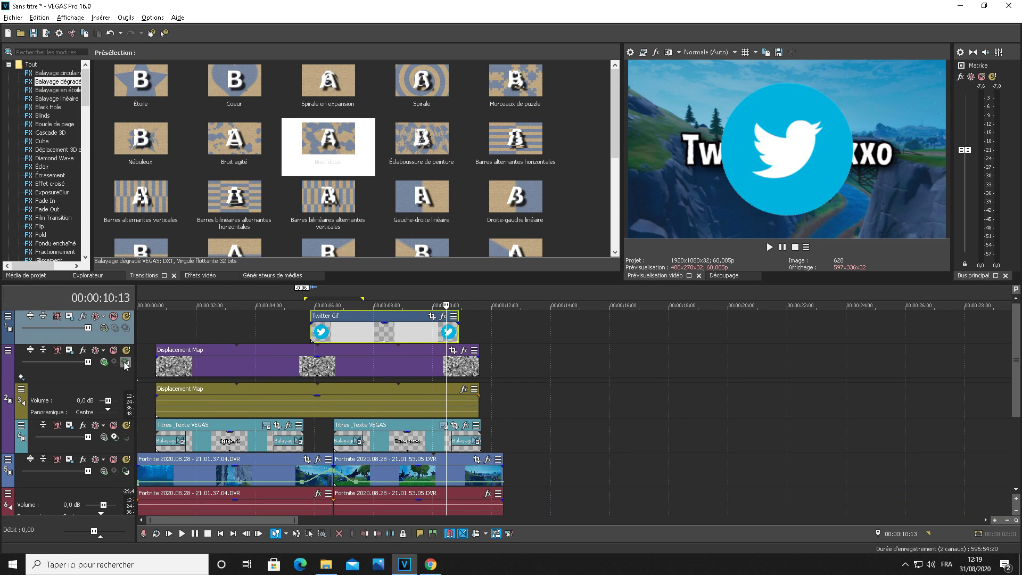
left_click(30, 349)
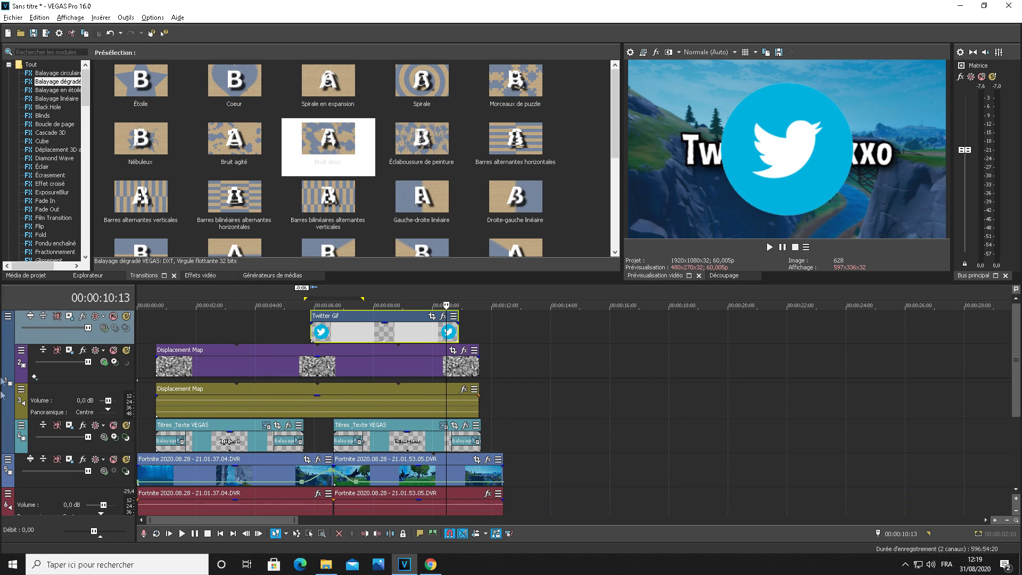
key("ctrl+z")
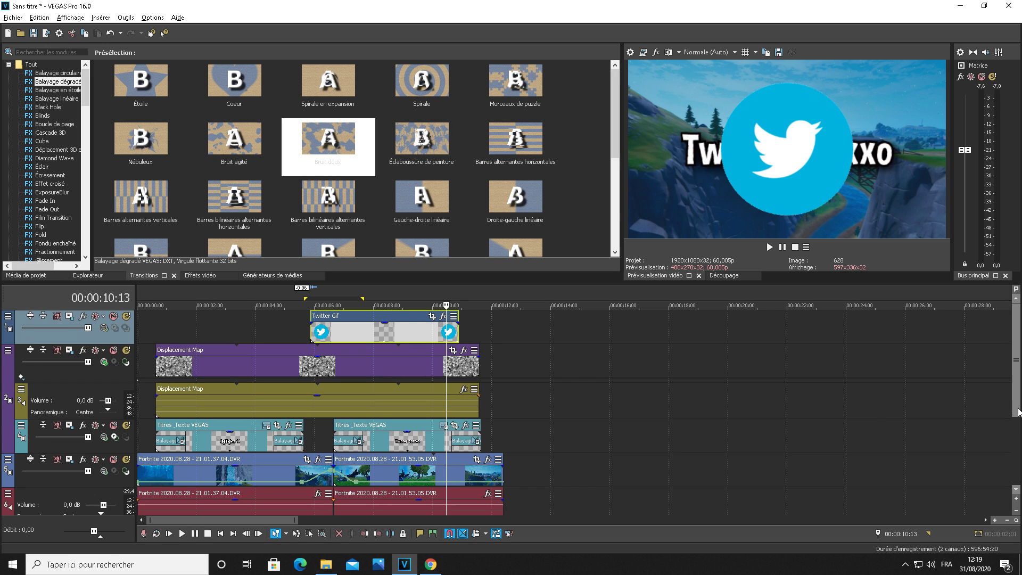
scroll(63, 469, "down", 3)
right_click(47, 480)
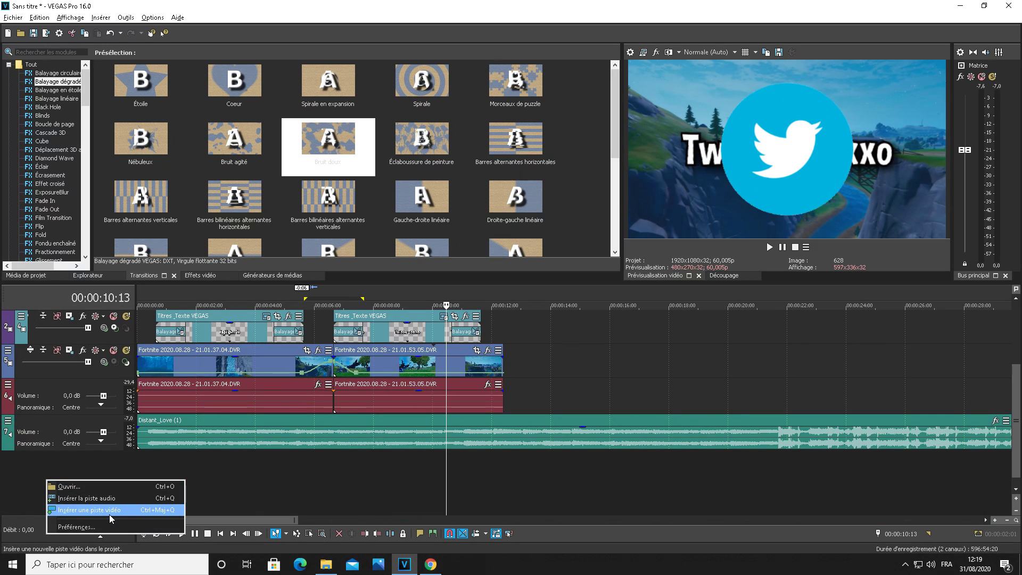
left_click(66, 491)
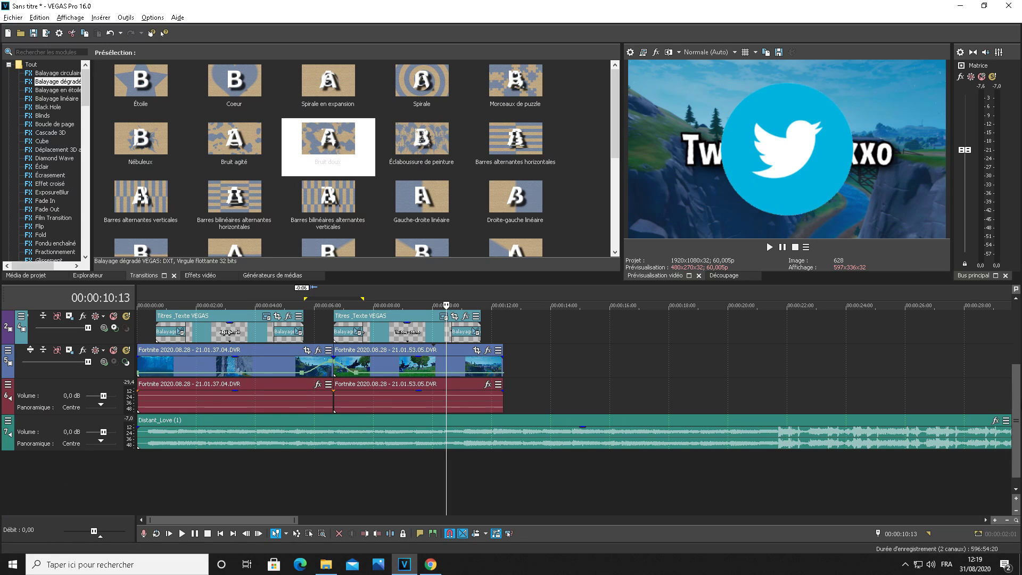
scroll(1004, 415, "up", 3)
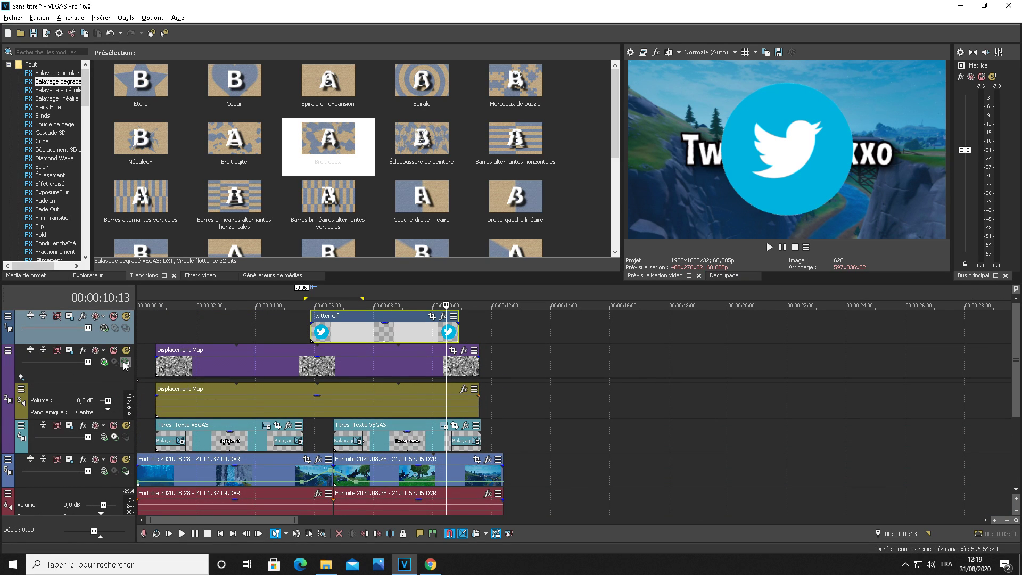
left_click(30, 349)
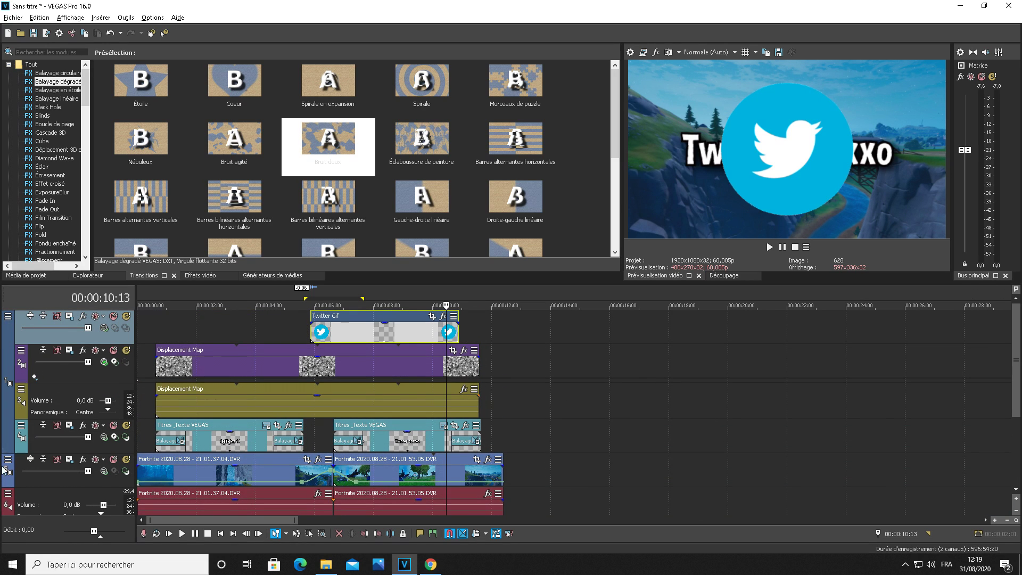
key("ctrl+z")
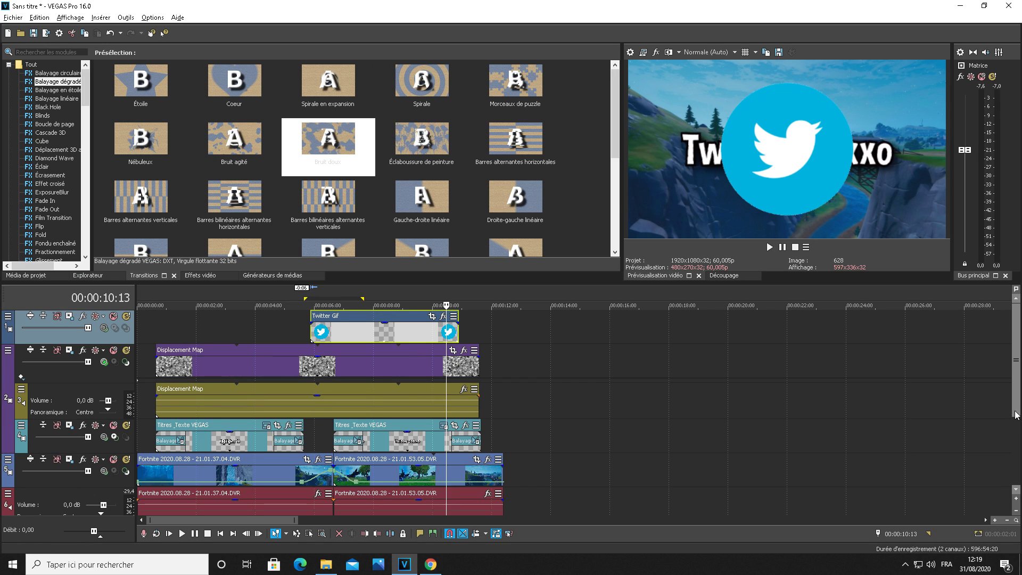
Step: Add an empty audio track under the Twitter Gif track and nest the Displacement Map audio and title tracks under the Displacement Map video track
scroll(1015, 415, "down", 3)
right_click(47, 481)
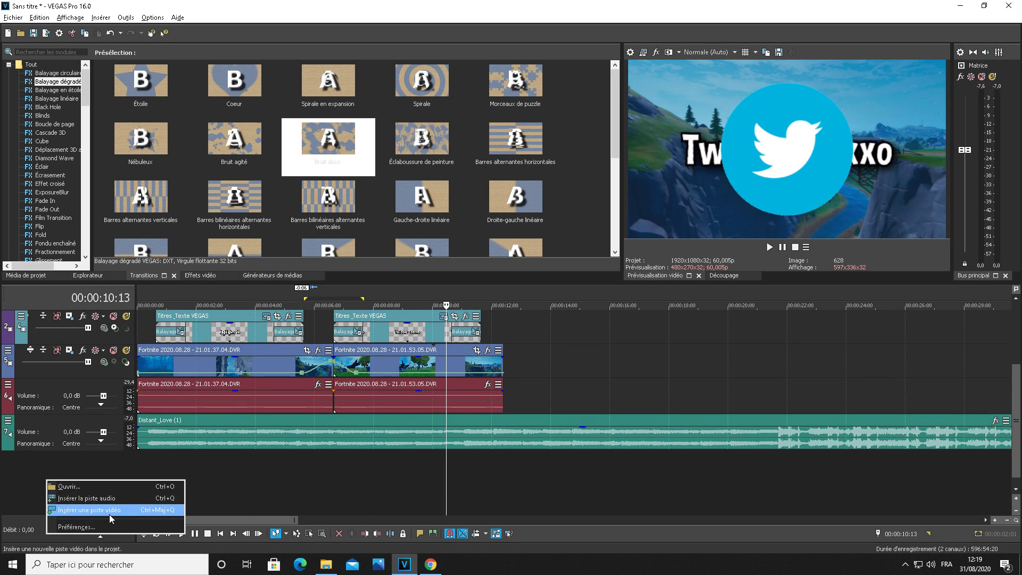
left_click(78, 509)
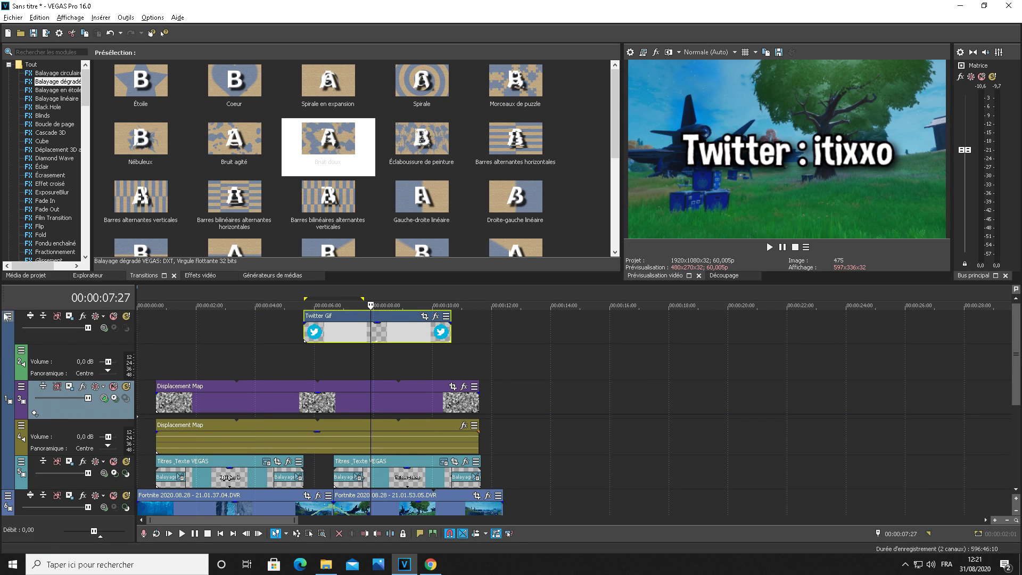
left_click(125, 473)
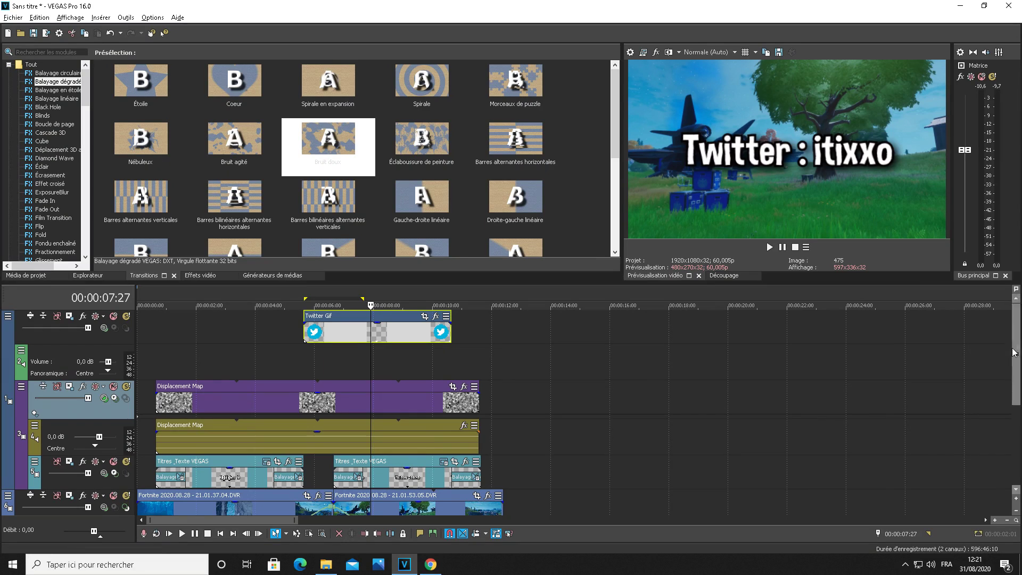
Step: Play the frames around the Twitter title and check the composite at the Twitter Gif and Highlights title
scroll(1019, 367, "down", 5)
scroll(999, 355, "up", 5)
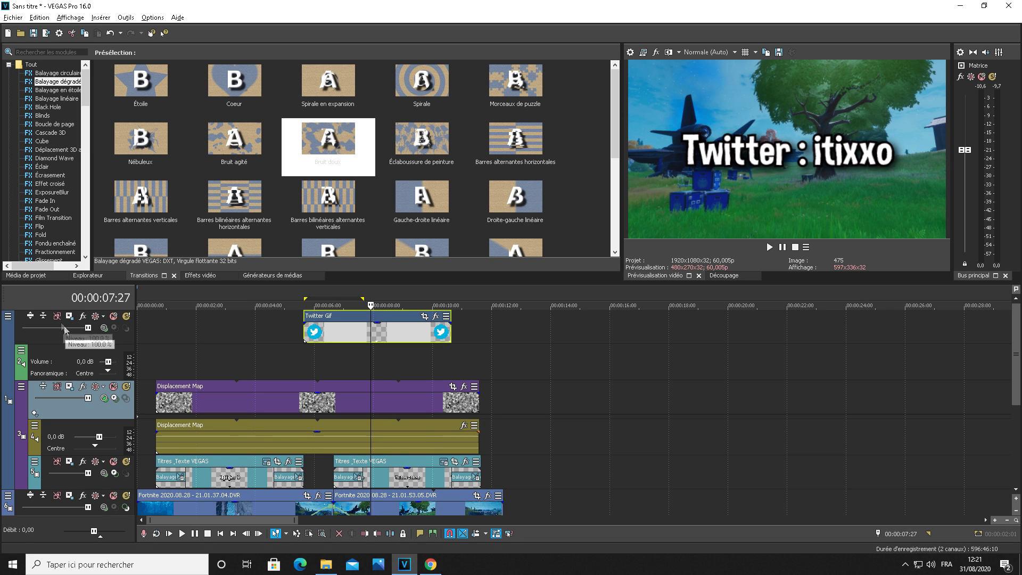
left_click(343, 357)
key("space")
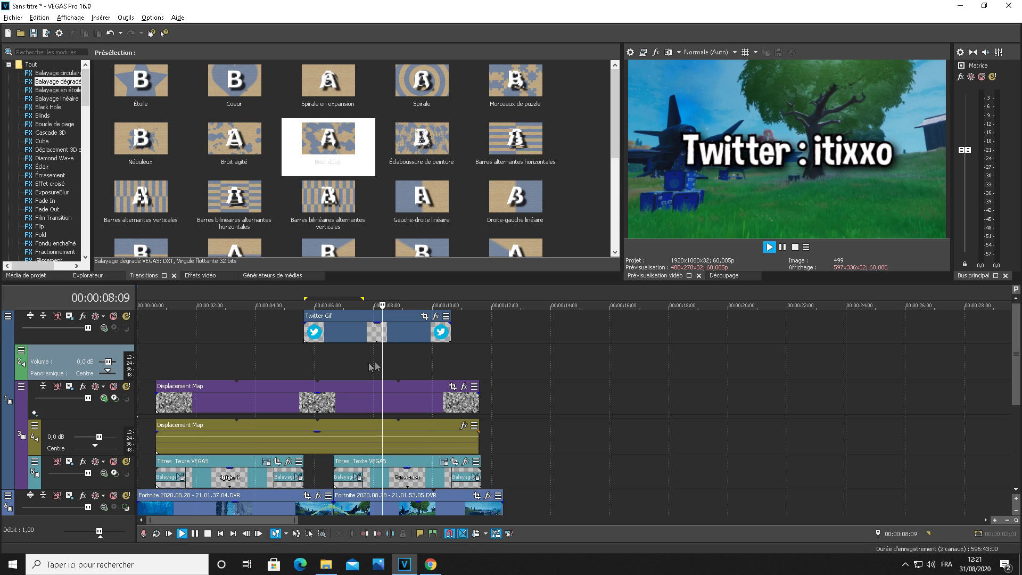
left_click(333, 364)
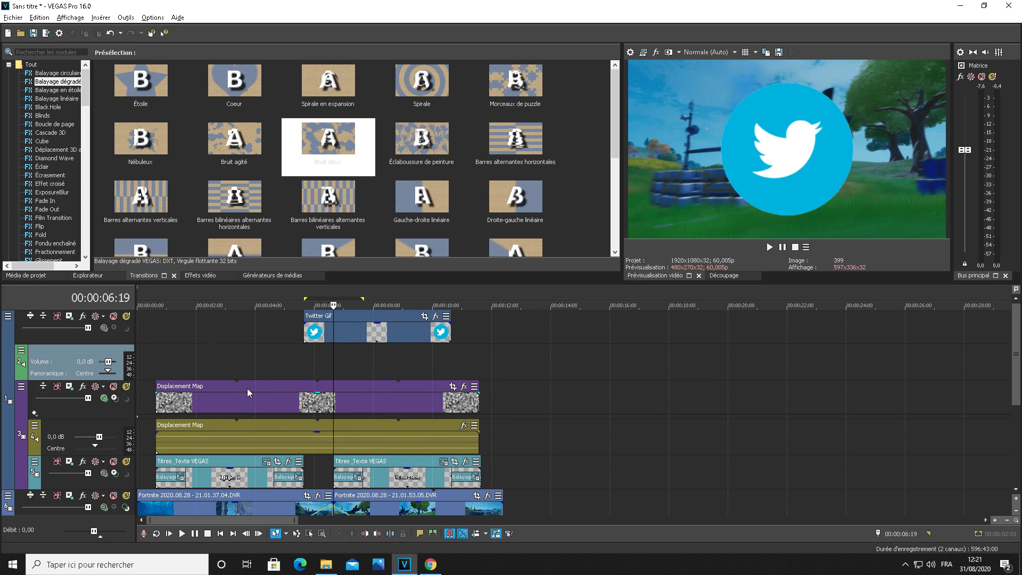
left_click(211, 395)
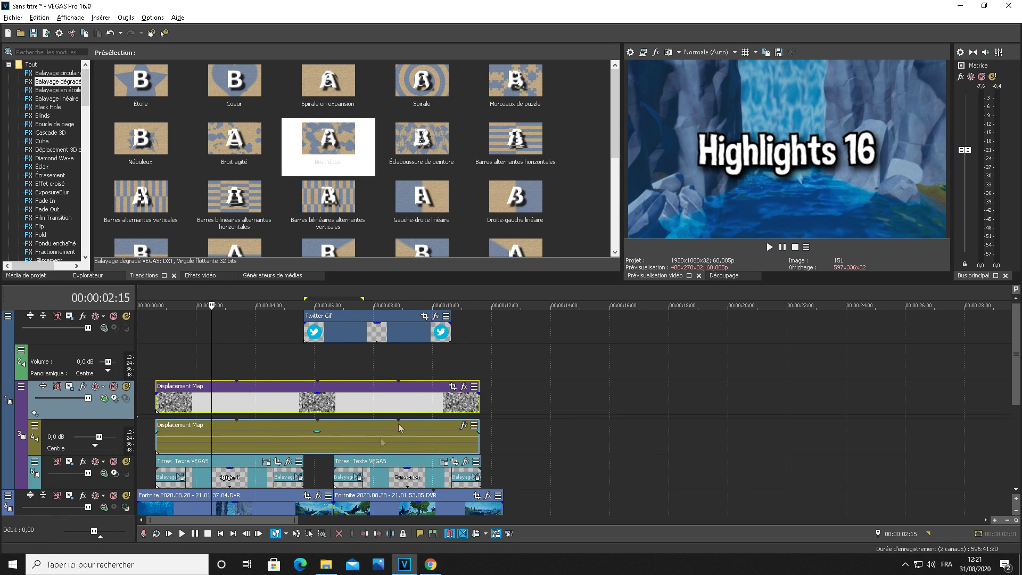
Step: Move the Twitter Gif event to start with the Twitter title at 00:00:06:19, and trim its start and end by about half a second each
left_click(335, 364)
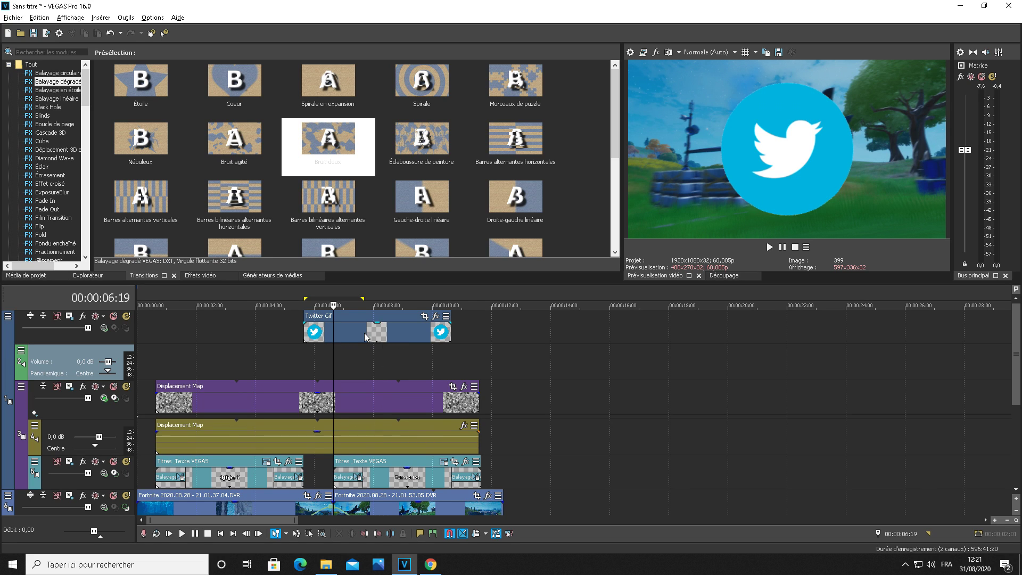
left_click_drag(365, 337, 395, 336)
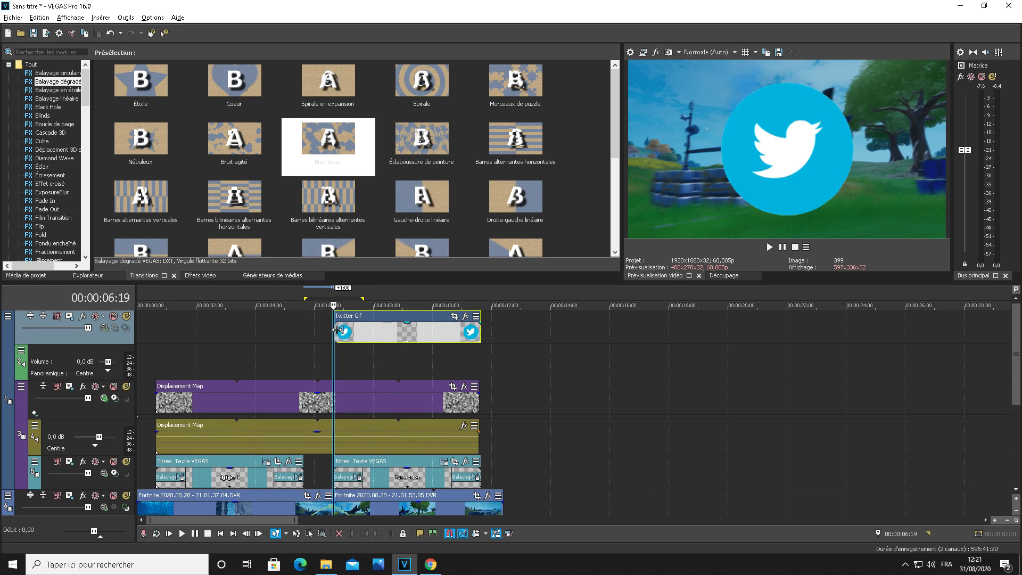
left_click_drag(335, 330, 349, 330)
left_click_drag(480, 330, 465, 330)
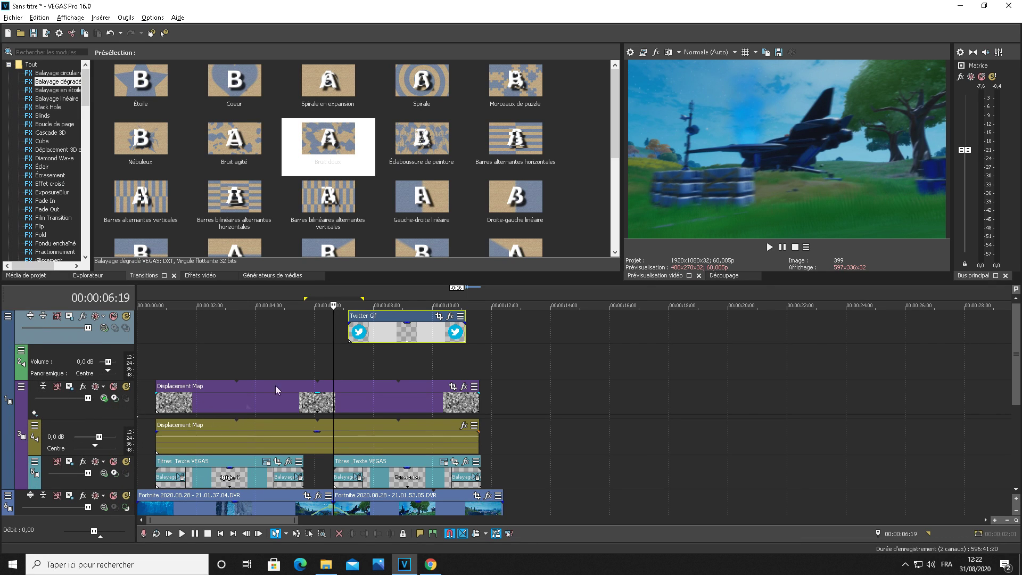
Step: Shrink the Twitter logo in Panoramique/recadrage with a frame about 1 152 wide, place it above the Twitter title, and play it back
left_click(379, 358)
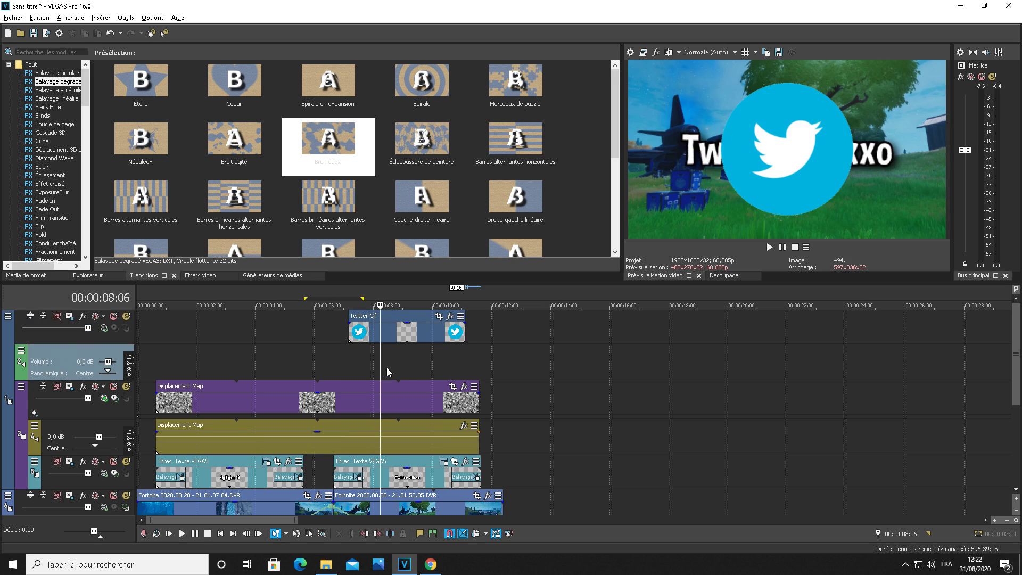
left_click(439, 316)
left_click_drag(354, 275, 352, 272)
left_click_drag(394, 319, 342, 310)
scroll(355, 278, "down", 3)
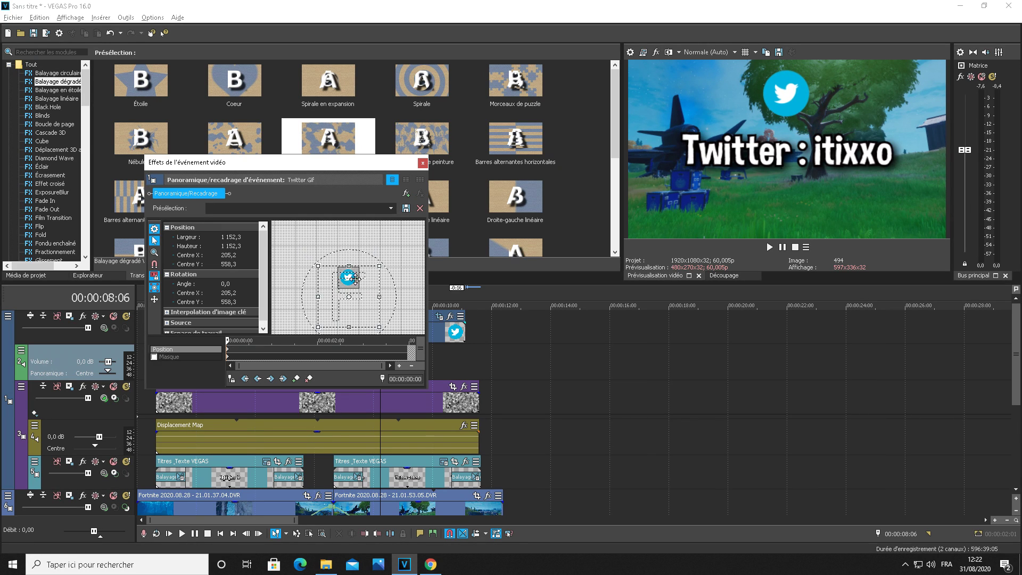
left_click(422, 163)
left_click(343, 331)
key("space")
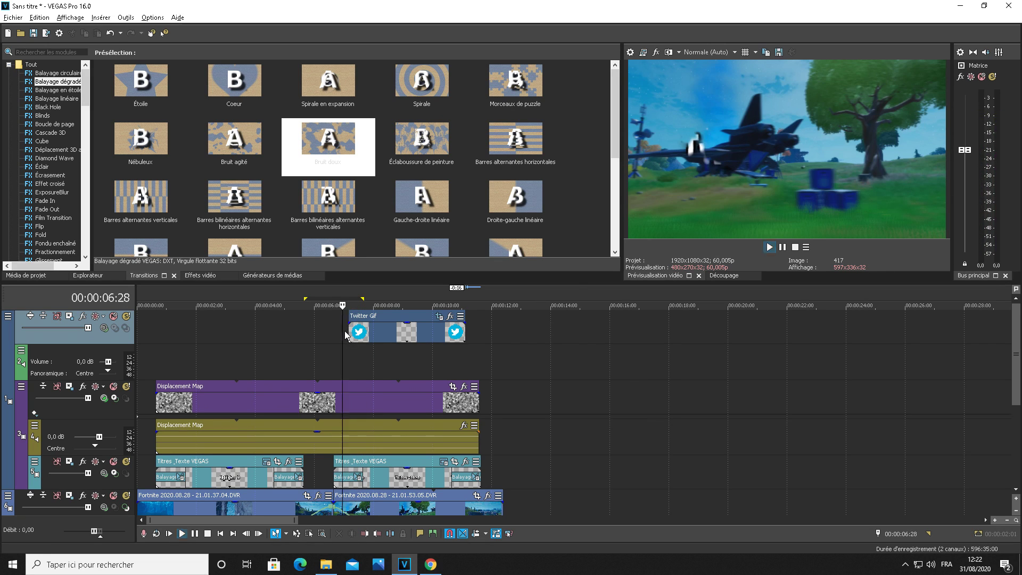
key("space")
Step: Apply the default Balayage linéaire transition to the start of the Twitter Gif event
scroll(371, 339, "up", 1)
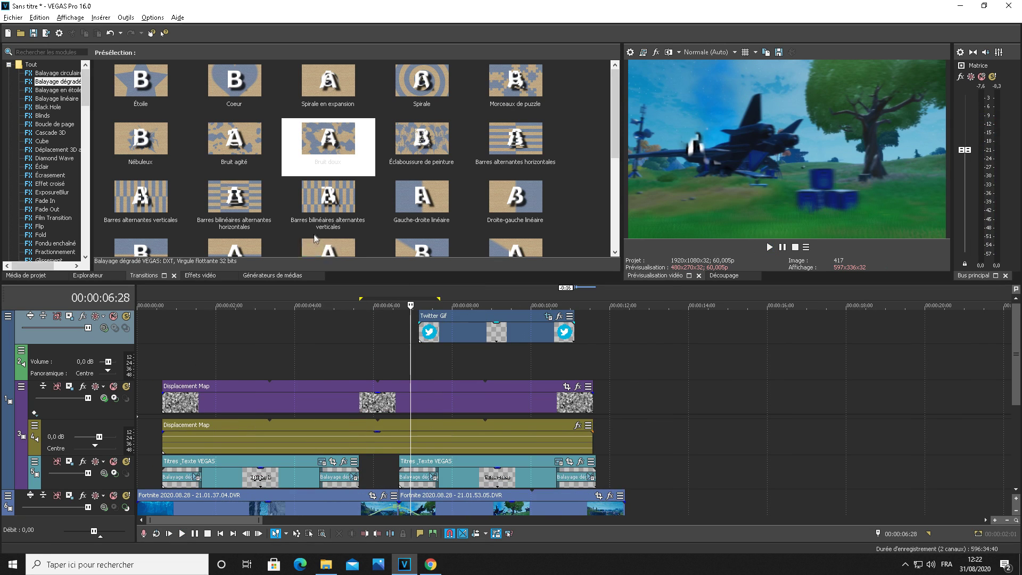
scroll(61, 186, "down", 15)
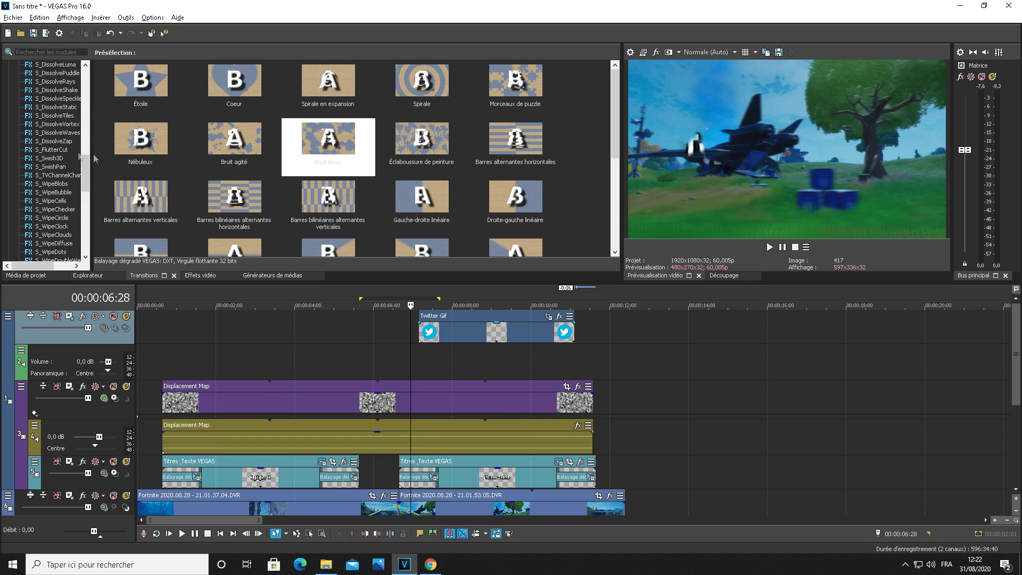
scroll(62, 187, "down", 3)
scroll(62, 190, "up", 18)
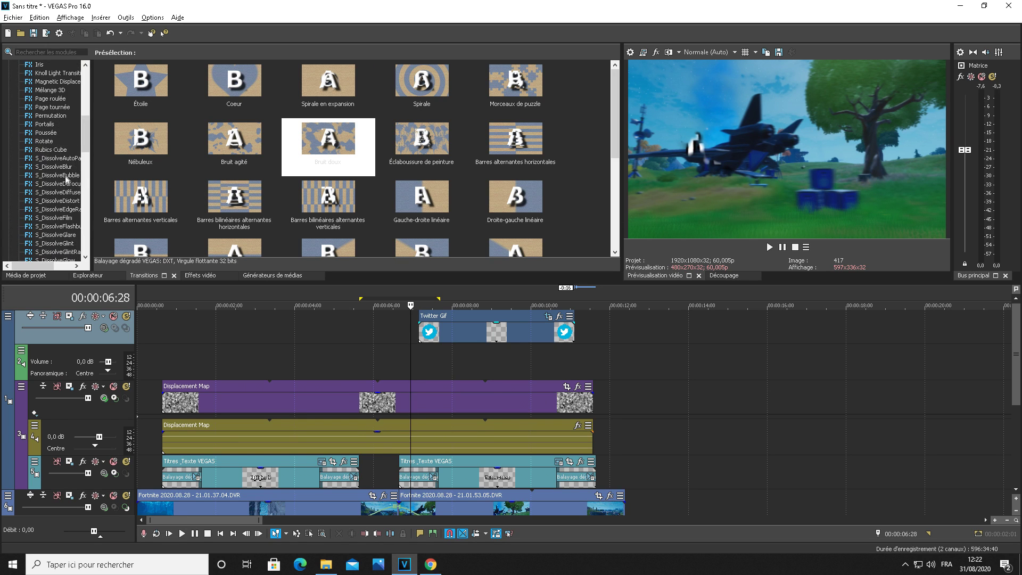
left_click(48, 99)
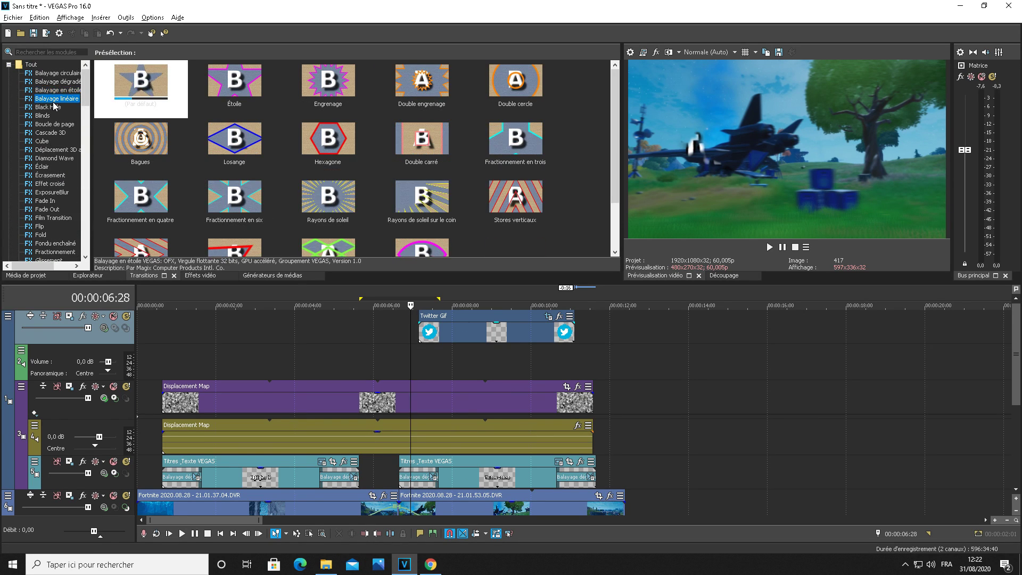
left_click_drag(153, 88, 431, 338)
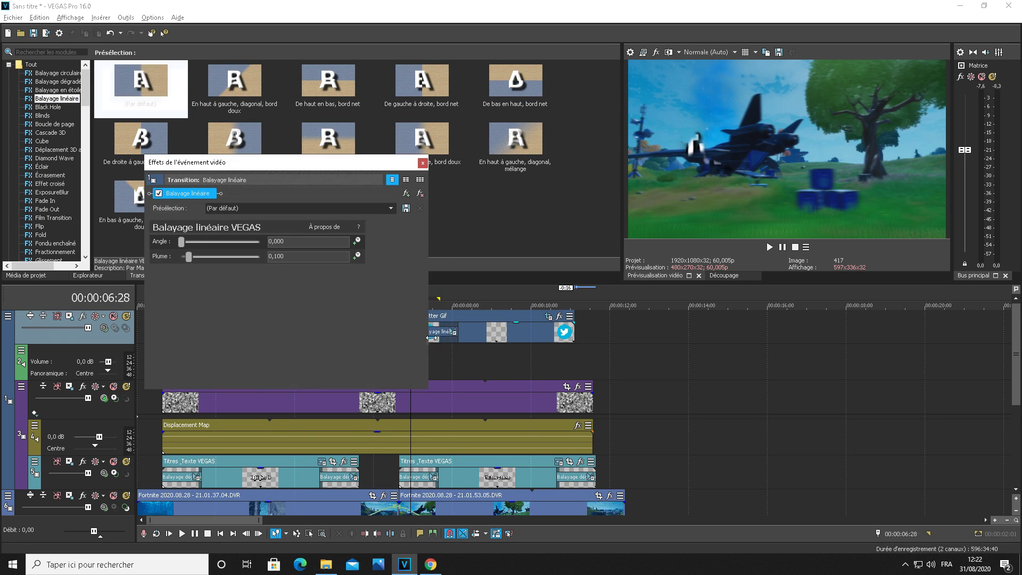
left_click(423, 163)
Step: Play through the Twitter Gif event to examine its linear wipe and the moment the logo animates out
key("space")
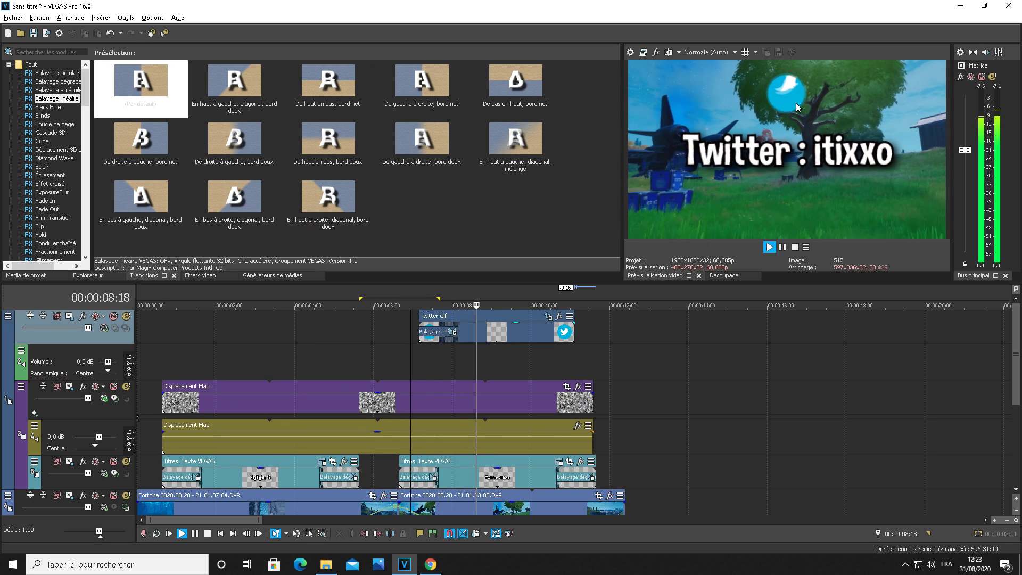
key("space")
key("space")
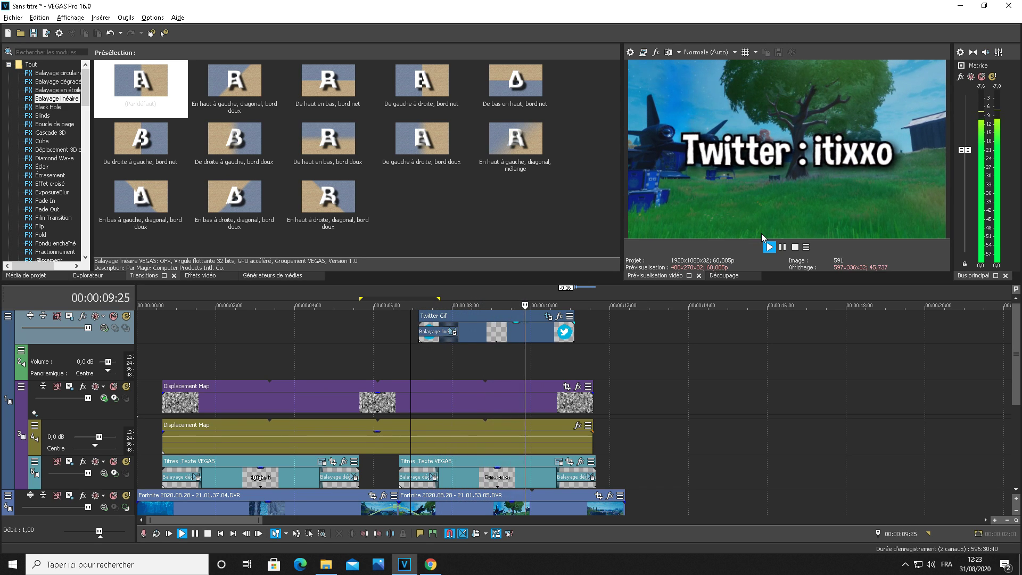
key("space")
key("space")
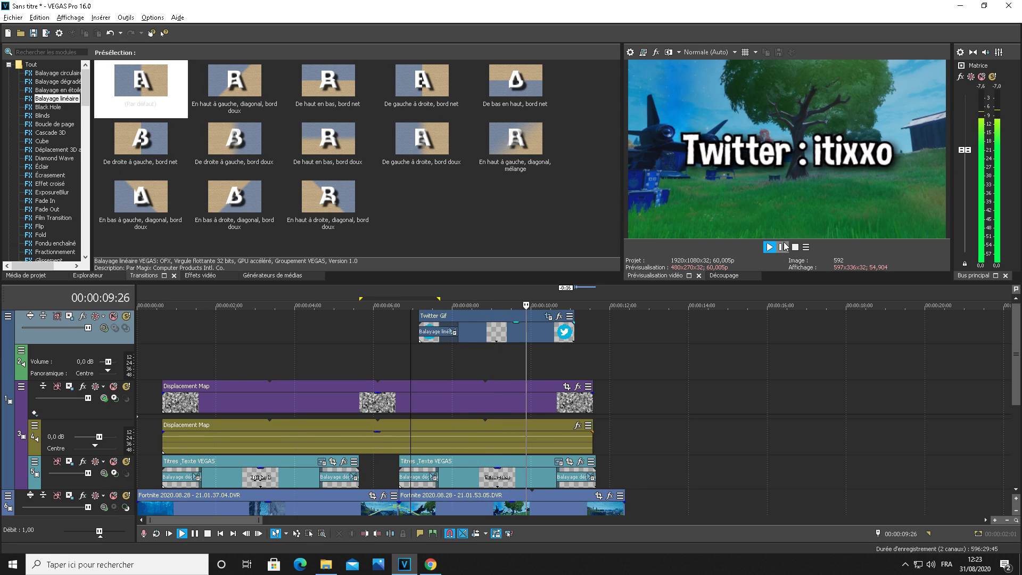
key("Return")
Step: Shorten the Twitter Gif event to end at about 00:00:10:04, give it a fade-out, and play it back
left_click_drag(576, 334, 510, 319)
scroll(555, 331, "up", 2)
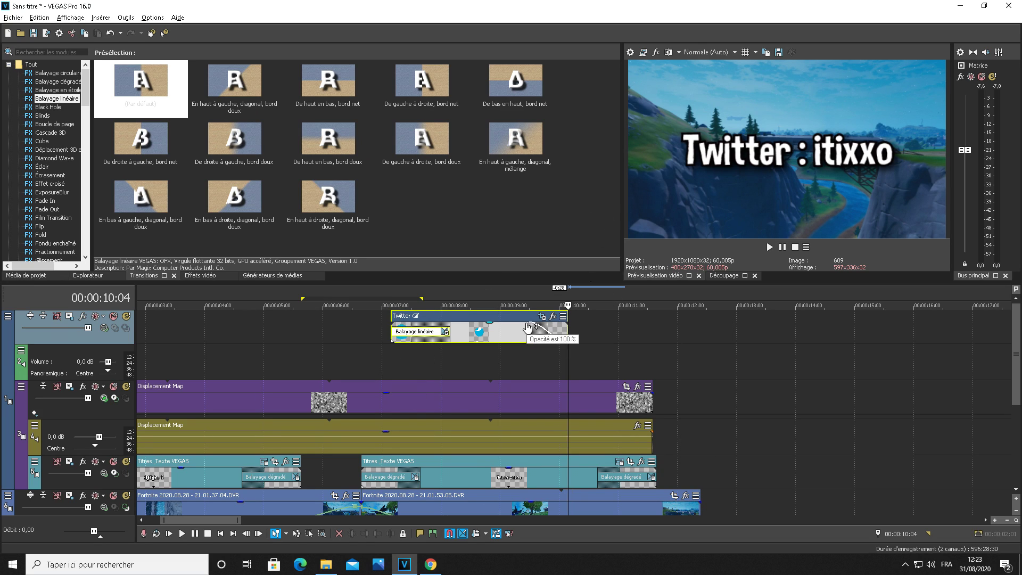
left_click(387, 331)
key("space")
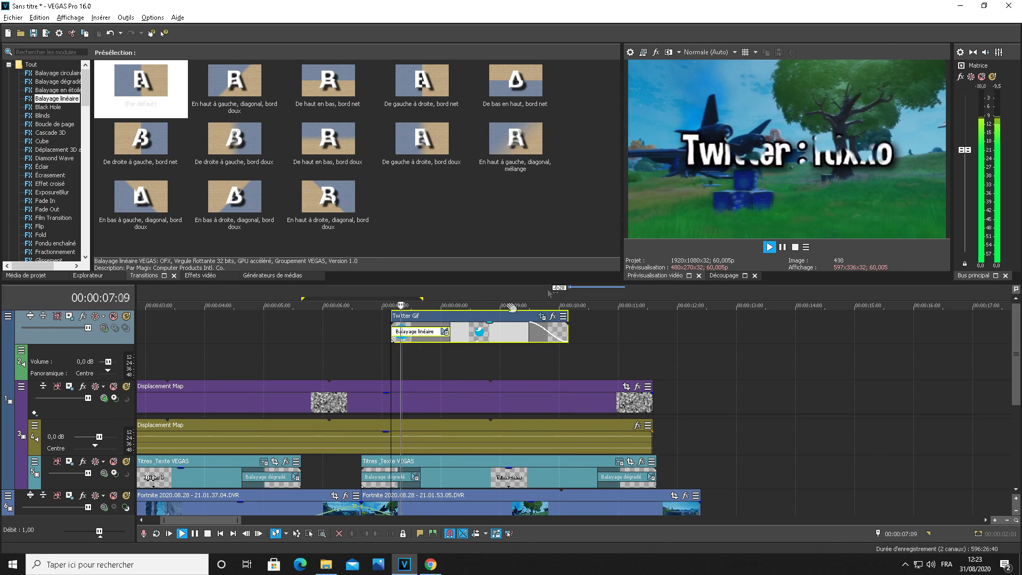
left_click(782, 247)
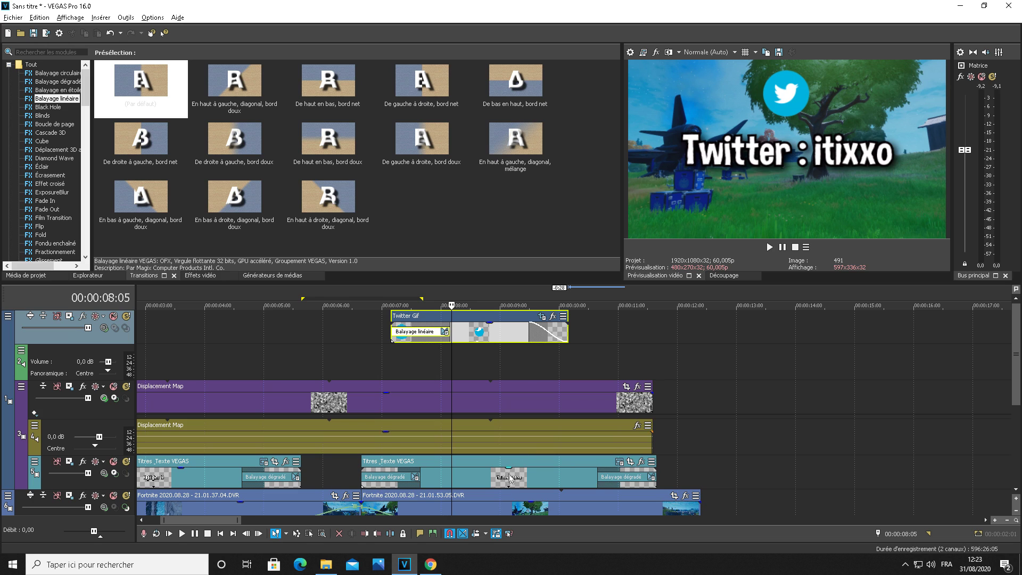
Step: Try swapping the Twitter Gif event and the Twitter title event between their tracks
left_click_drag(505, 482, 840, 478)
left_click_drag(494, 337, 495, 481)
left_click(739, 476)
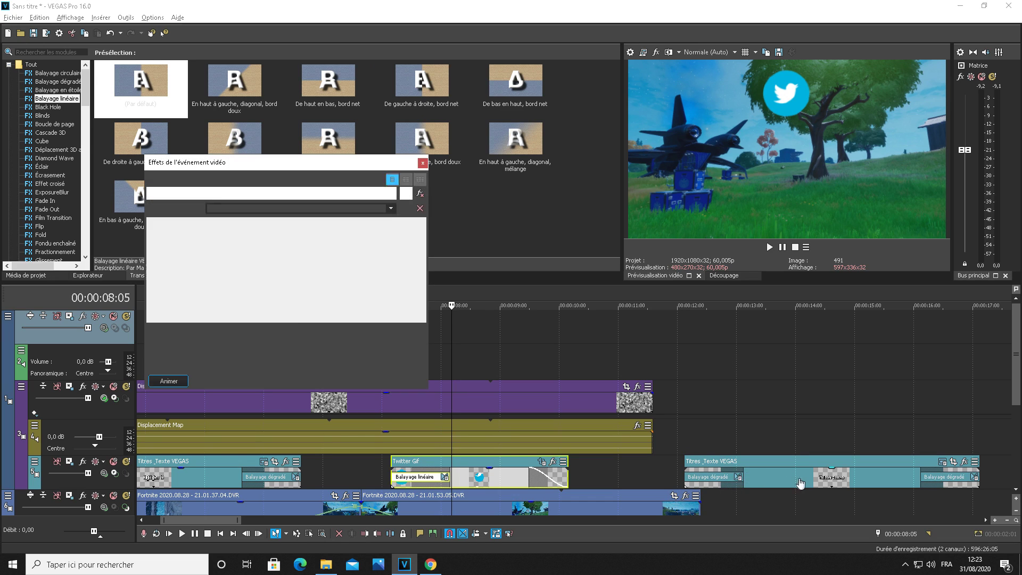
left_click_drag(490, 343, 490, 341)
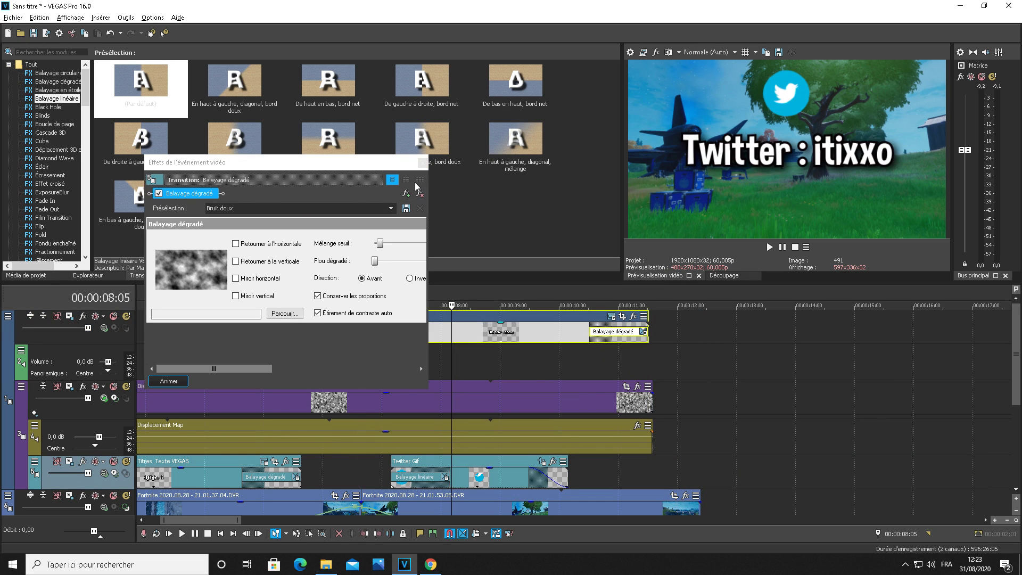
left_click(422, 162)
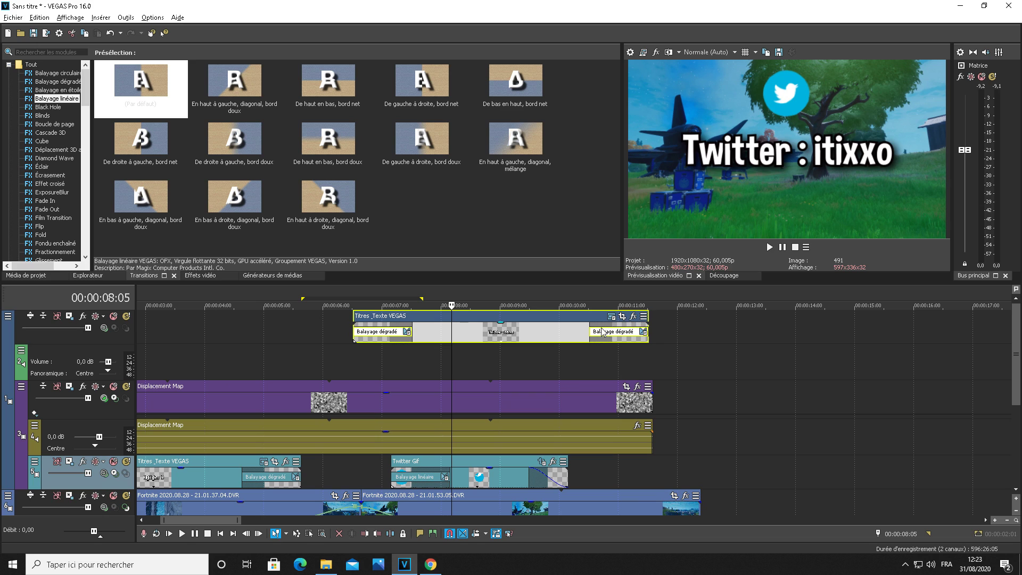
Step: Try lowering the Twitter logo behind the title text, and undo that placement and the track swap
left_click(542, 464)
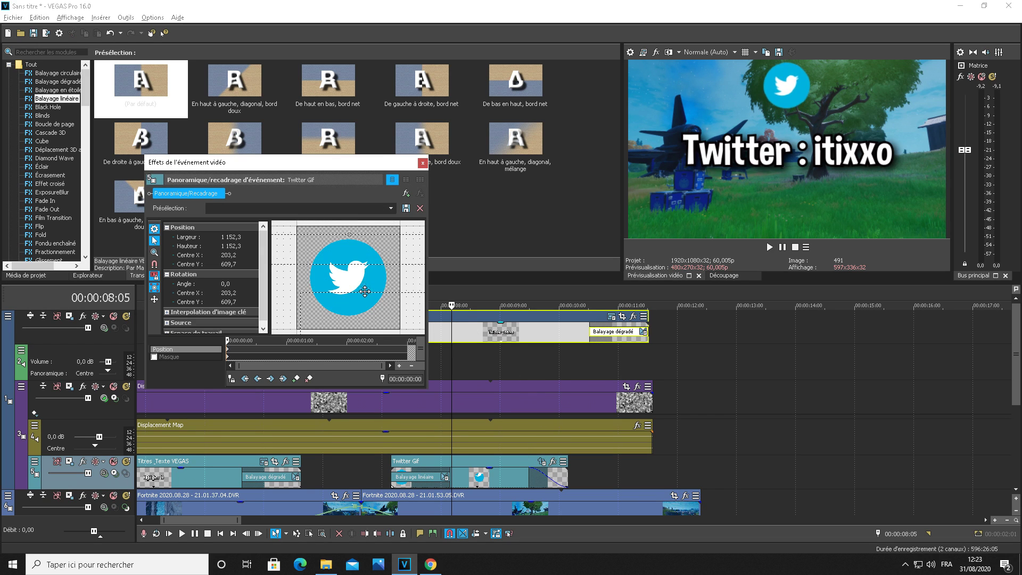
left_click_drag(368, 160, 339, 226)
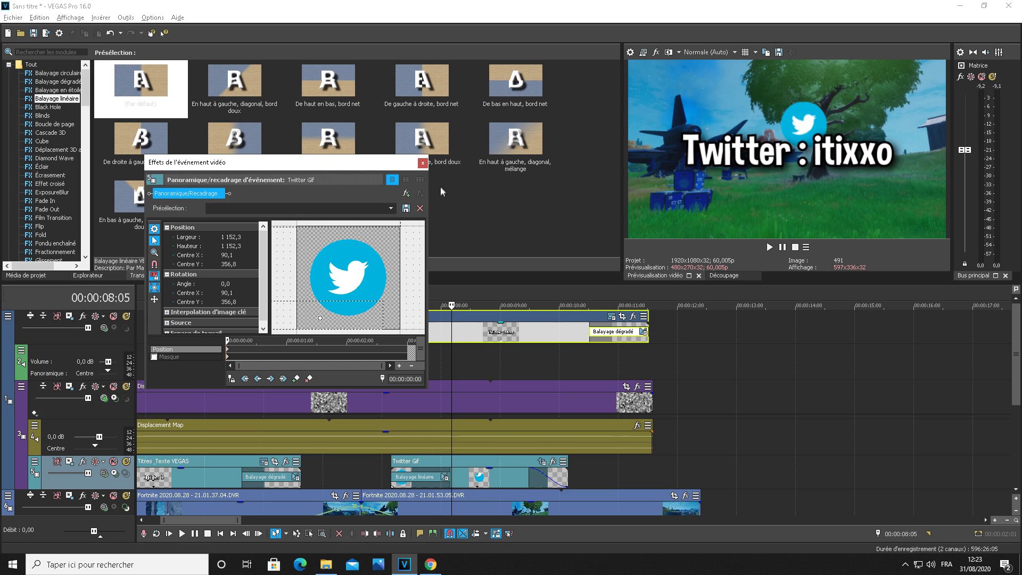
left_click(422, 163)
left_click(110, 33)
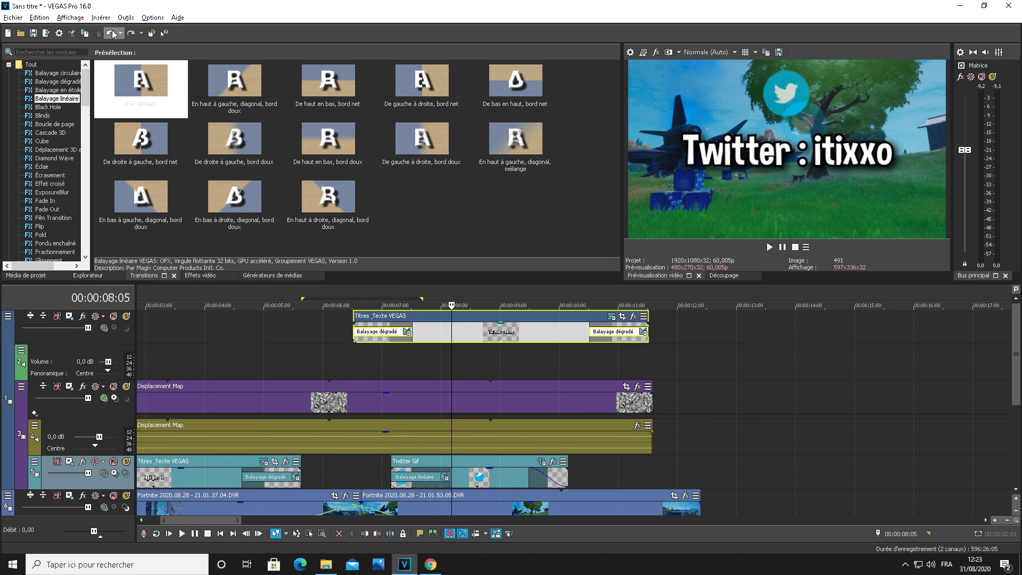
left_click(112, 33)
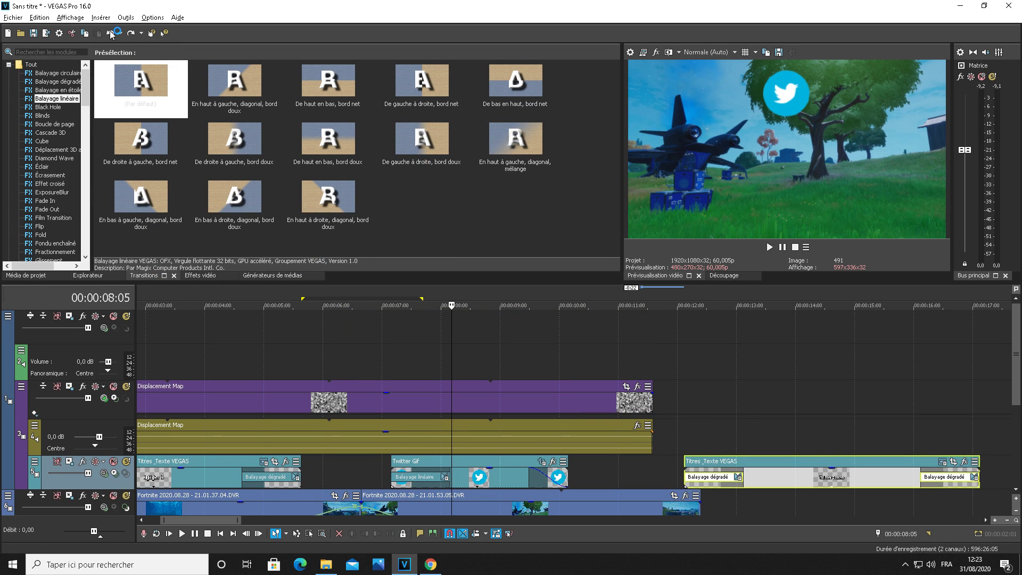
left_click(112, 33)
left_click(111, 33)
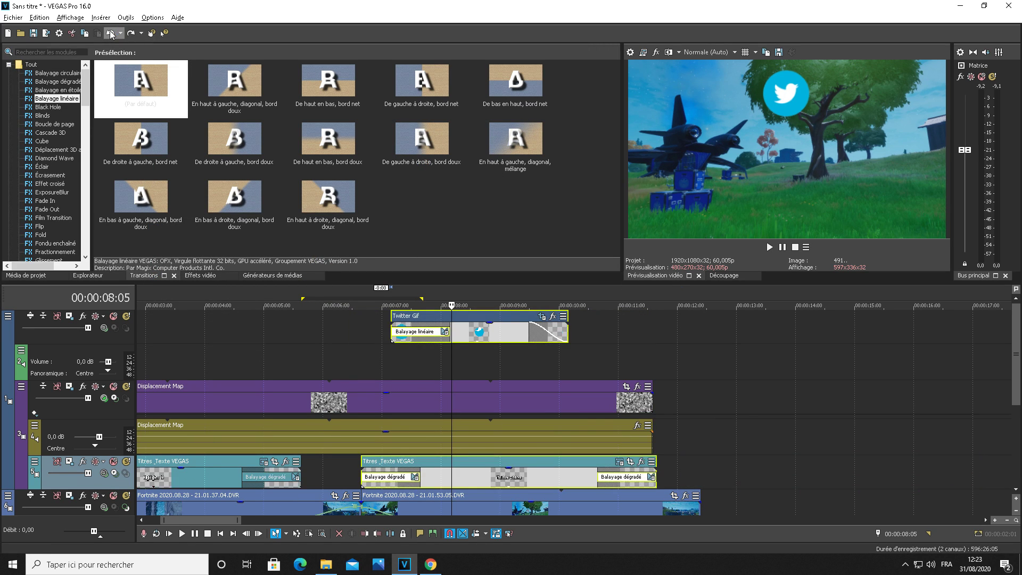
Step: Place the Twitter logo below the Twitter title with its frame centred at about X 347,1 and Y -112,0, and play it back
left_click(542, 317)
left_click_drag(368, 287, 415, 126)
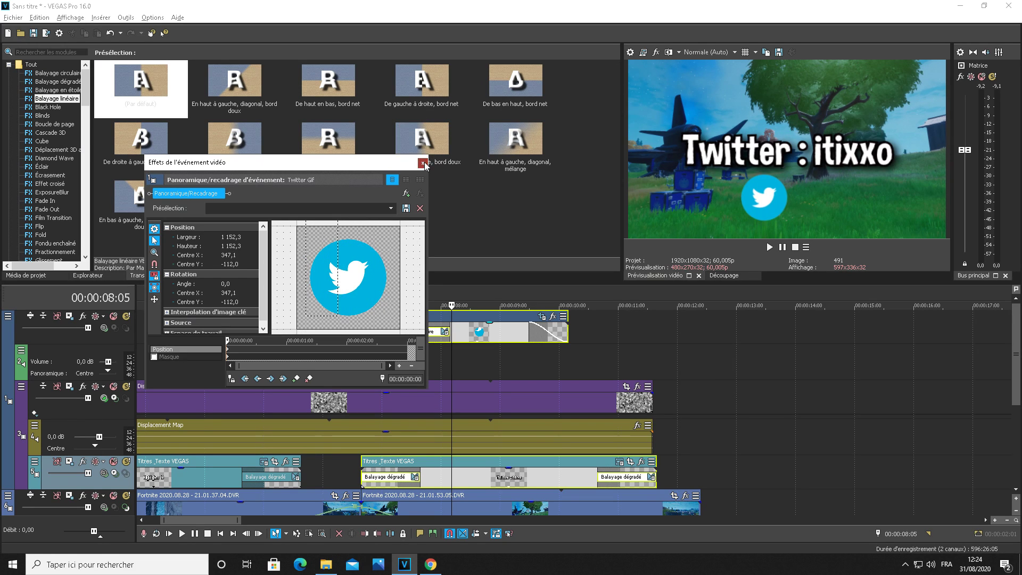
left_click(423, 163)
key("space")
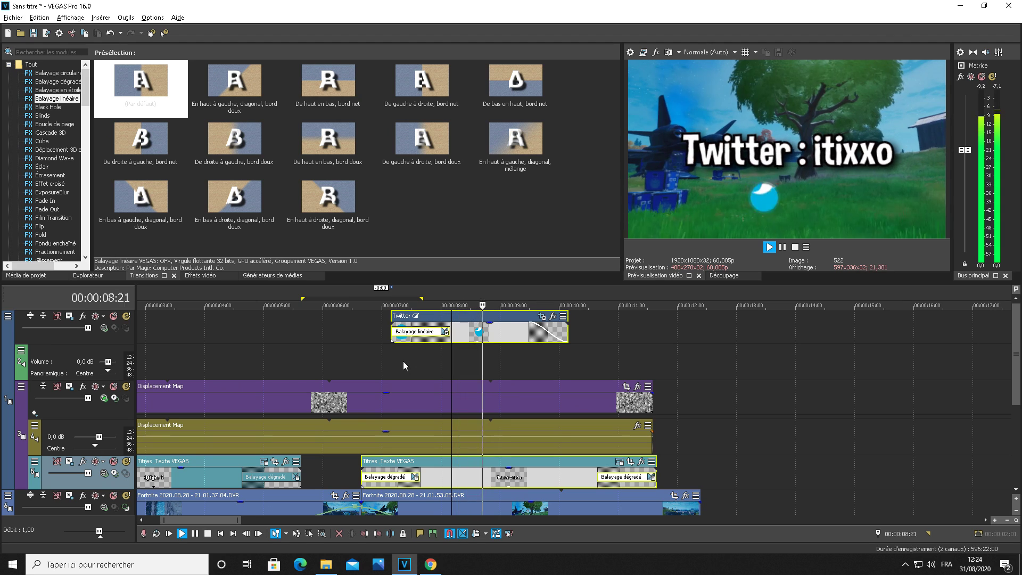
key("space")
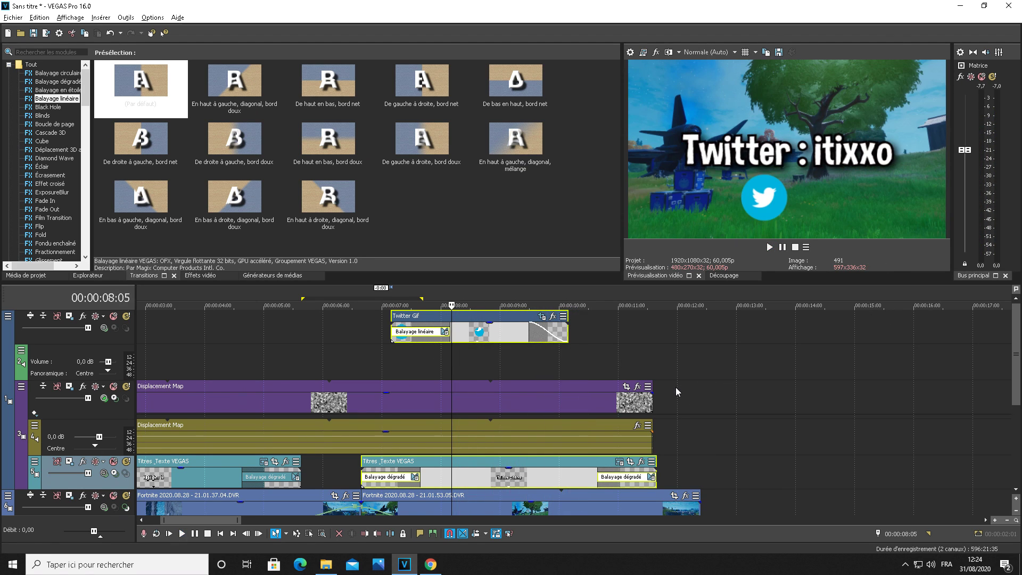
Step: Review the whole timeline and check the frames at the Highlights title and the Twitter title
scroll(676, 392, "down", 3)
left_click_drag(1014, 392, 849, 447)
left_click_drag(375, 416, 431, 400)
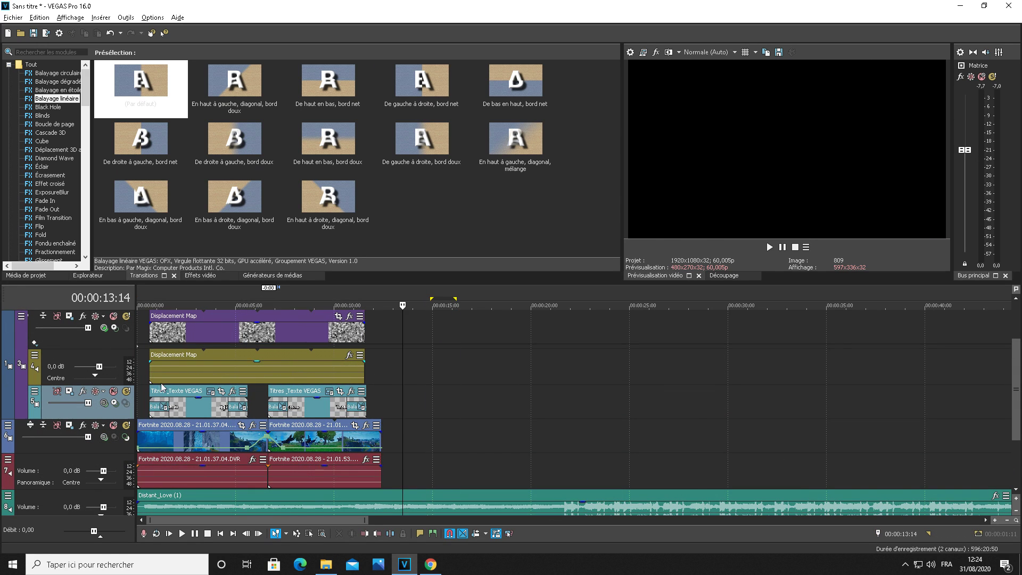
left_click(175, 408)
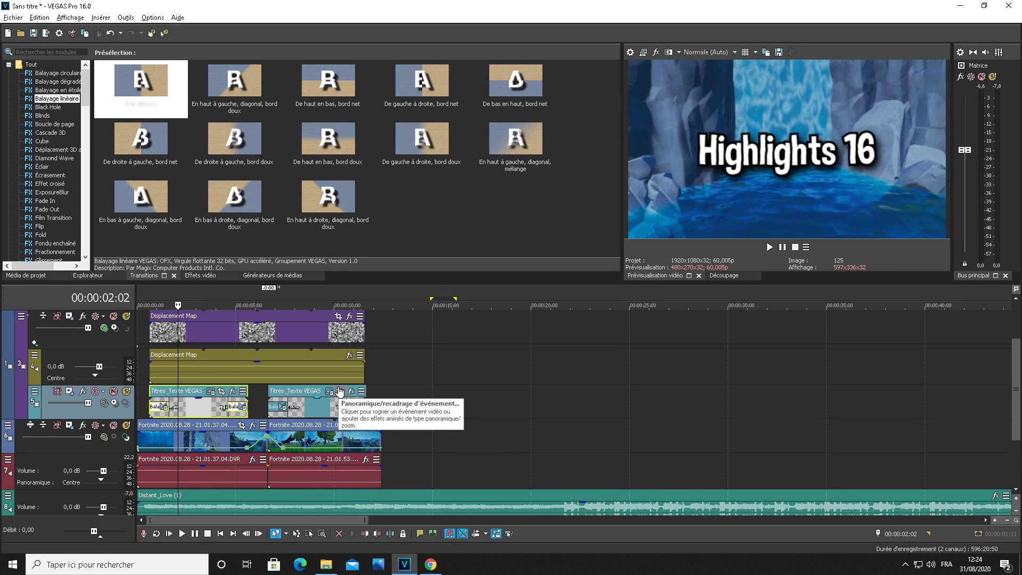
left_click(301, 405)
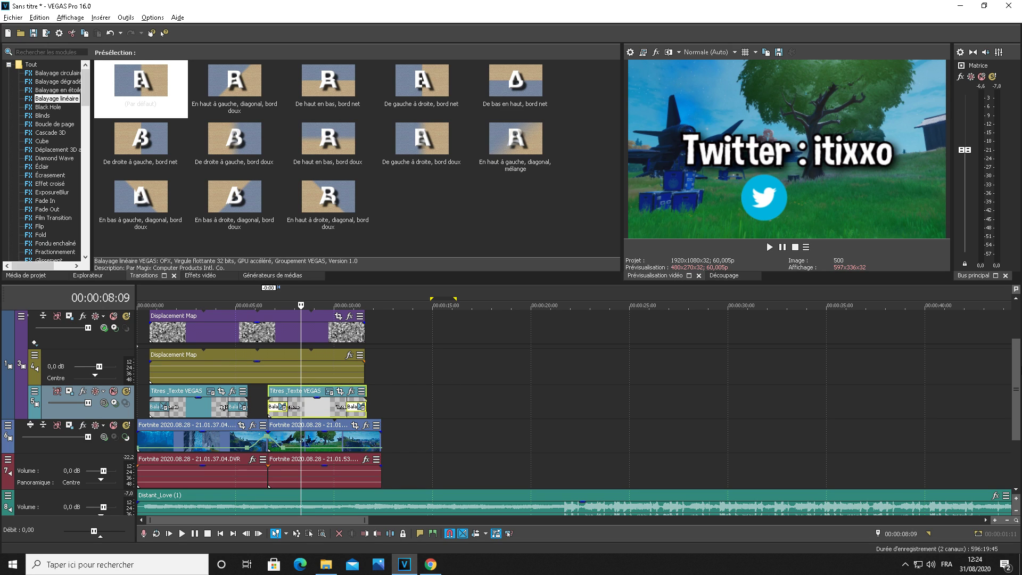
left_click_drag(1018, 410, 1019, 438)
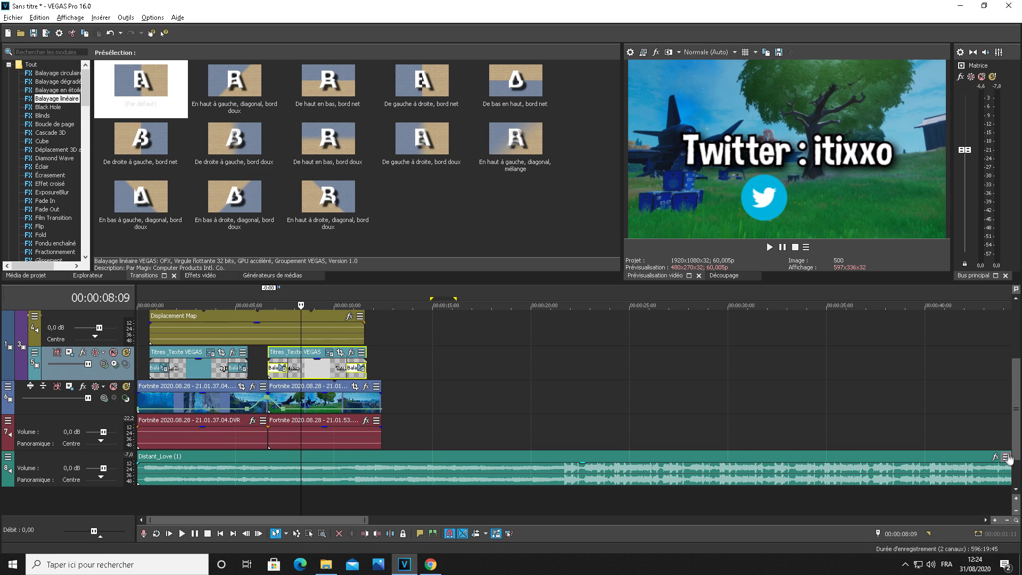
scroll(1007, 459, "up", 3)
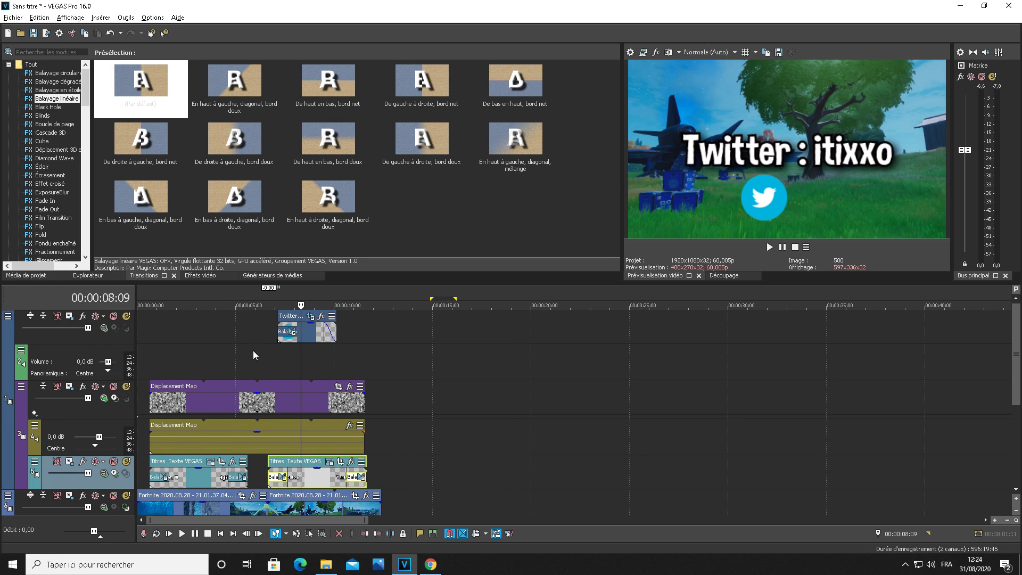
scroll(239, 371, "down", 2)
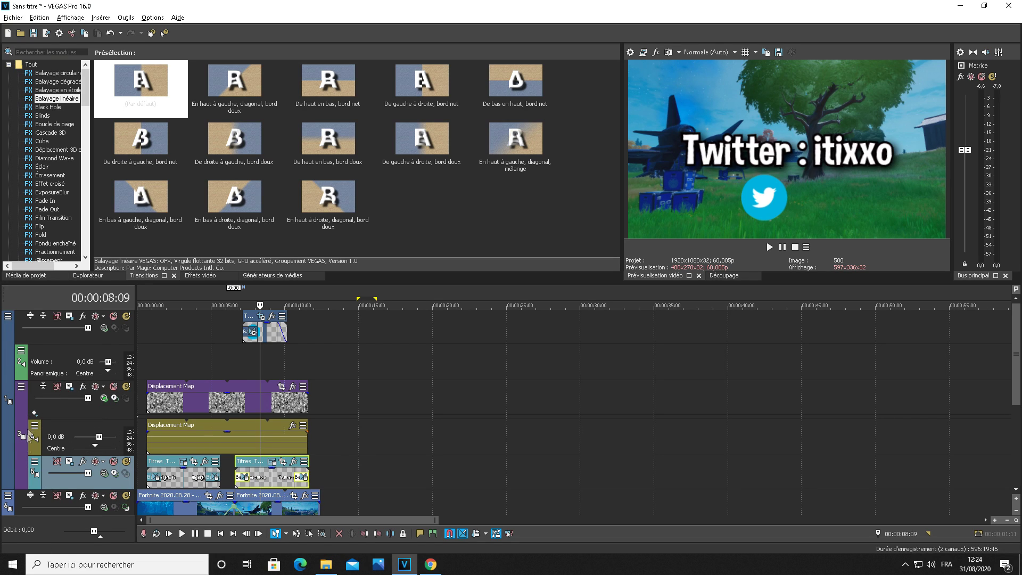
left_click(35, 461)
left_click(612, 195)
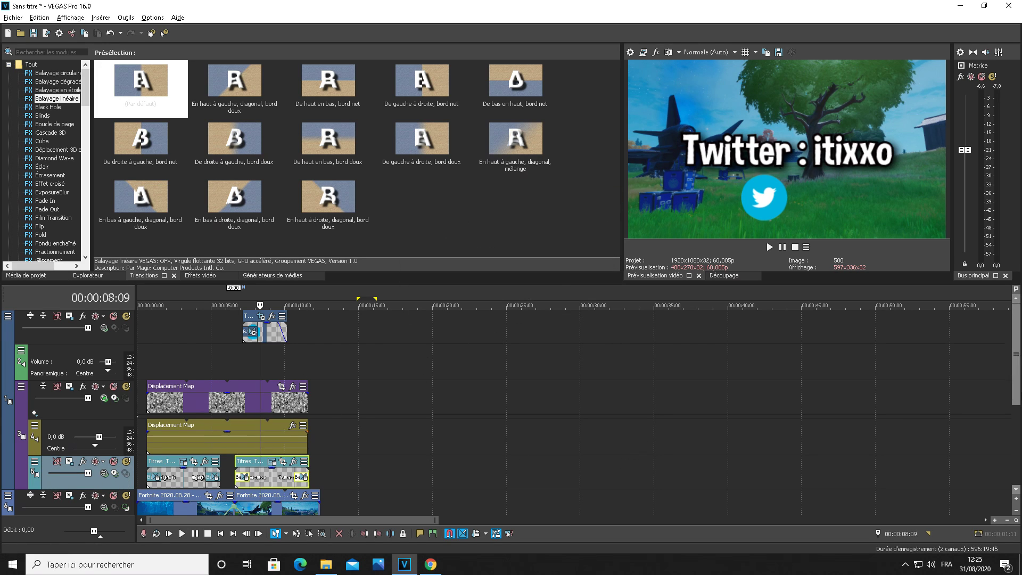
left_click_drag(1015, 354, 1015, 409)
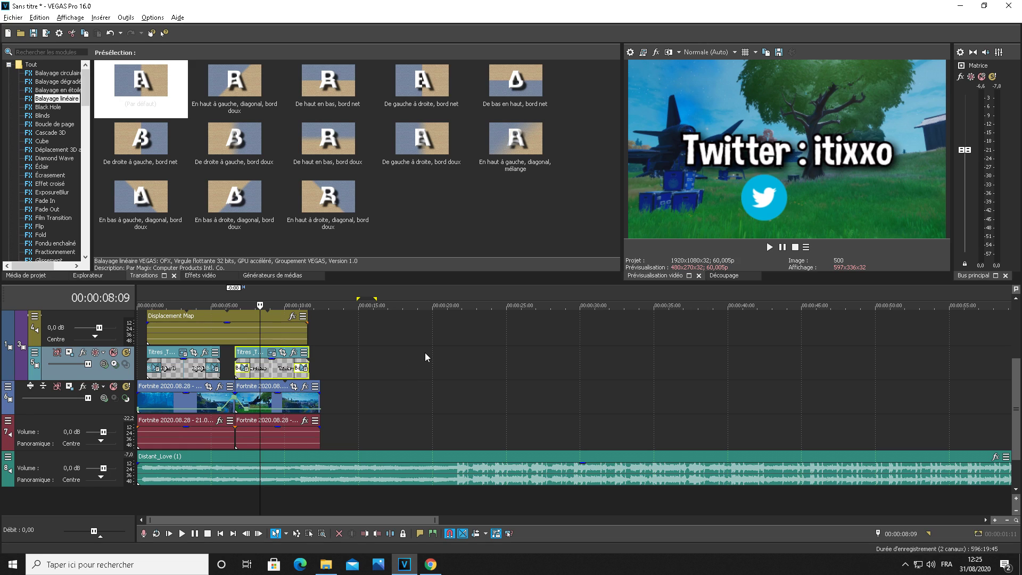
left_click_drag(1018, 374, 993, 310)
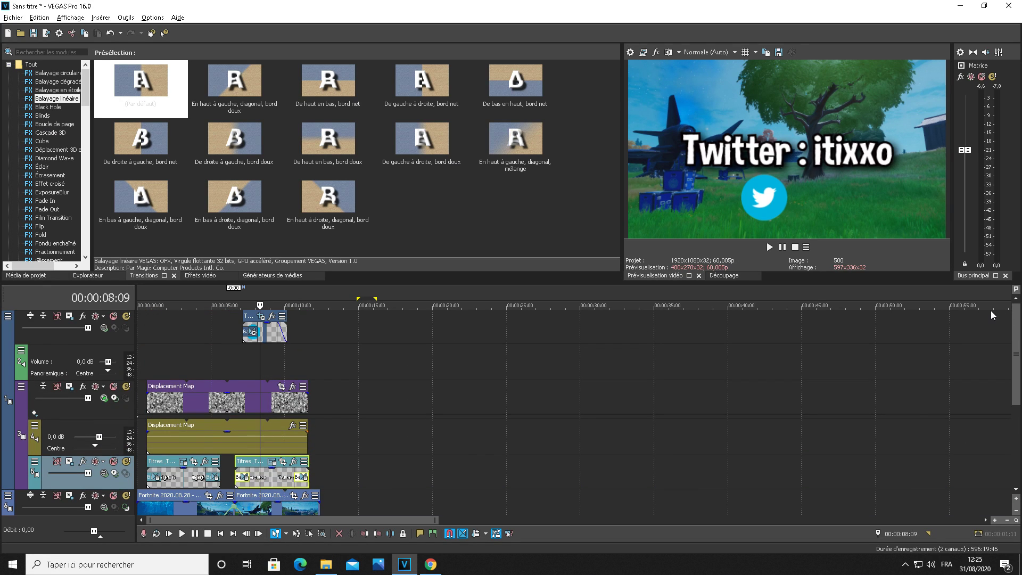